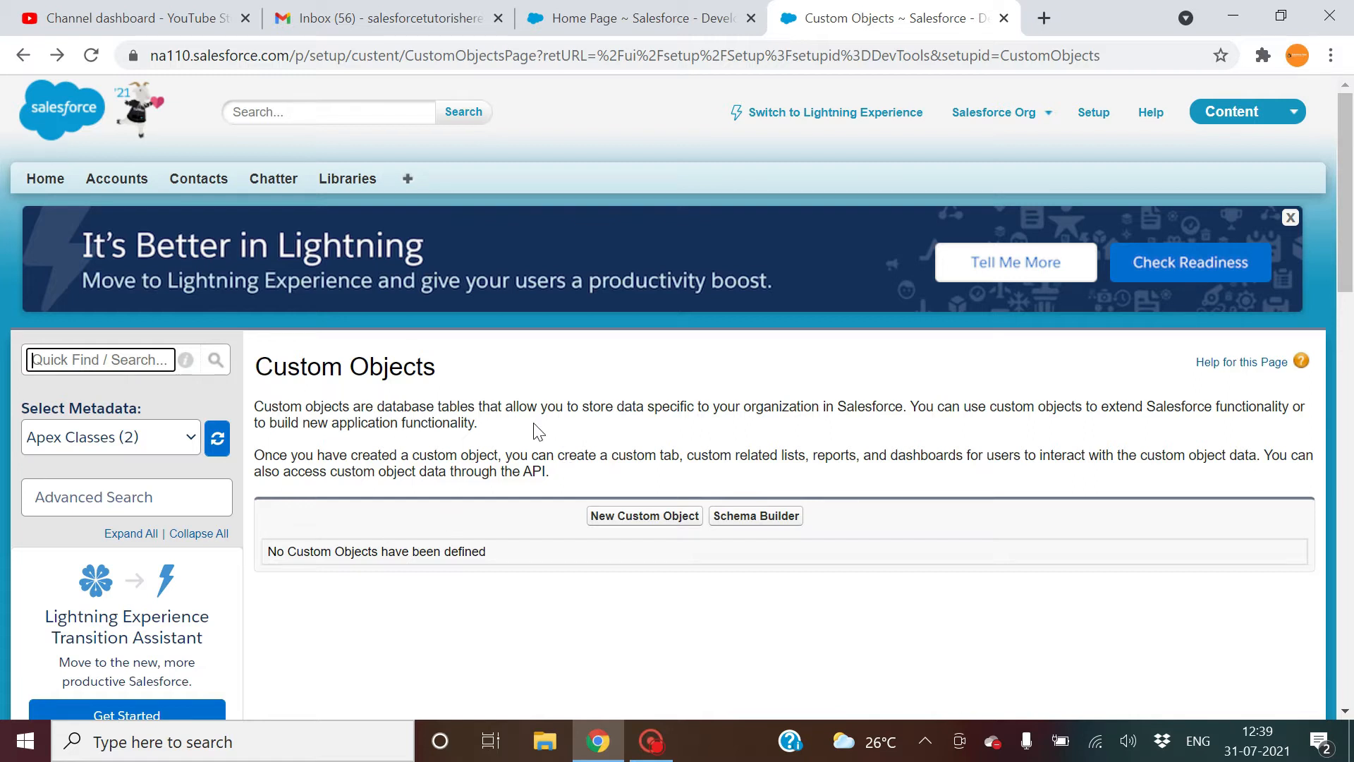
- Start a new custom object with the label Employer and the plural label Employers
click(620, 519)
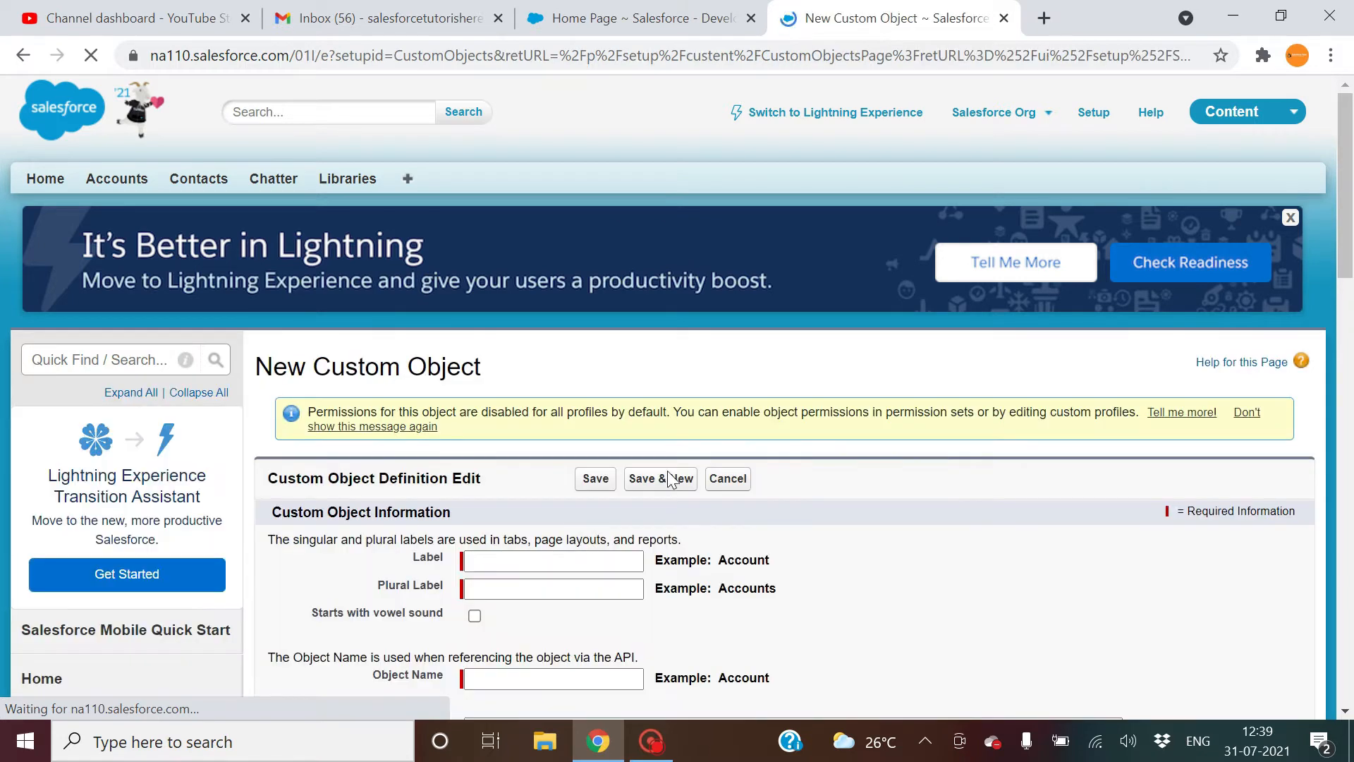
drag(1345, 197, 1345, 242)
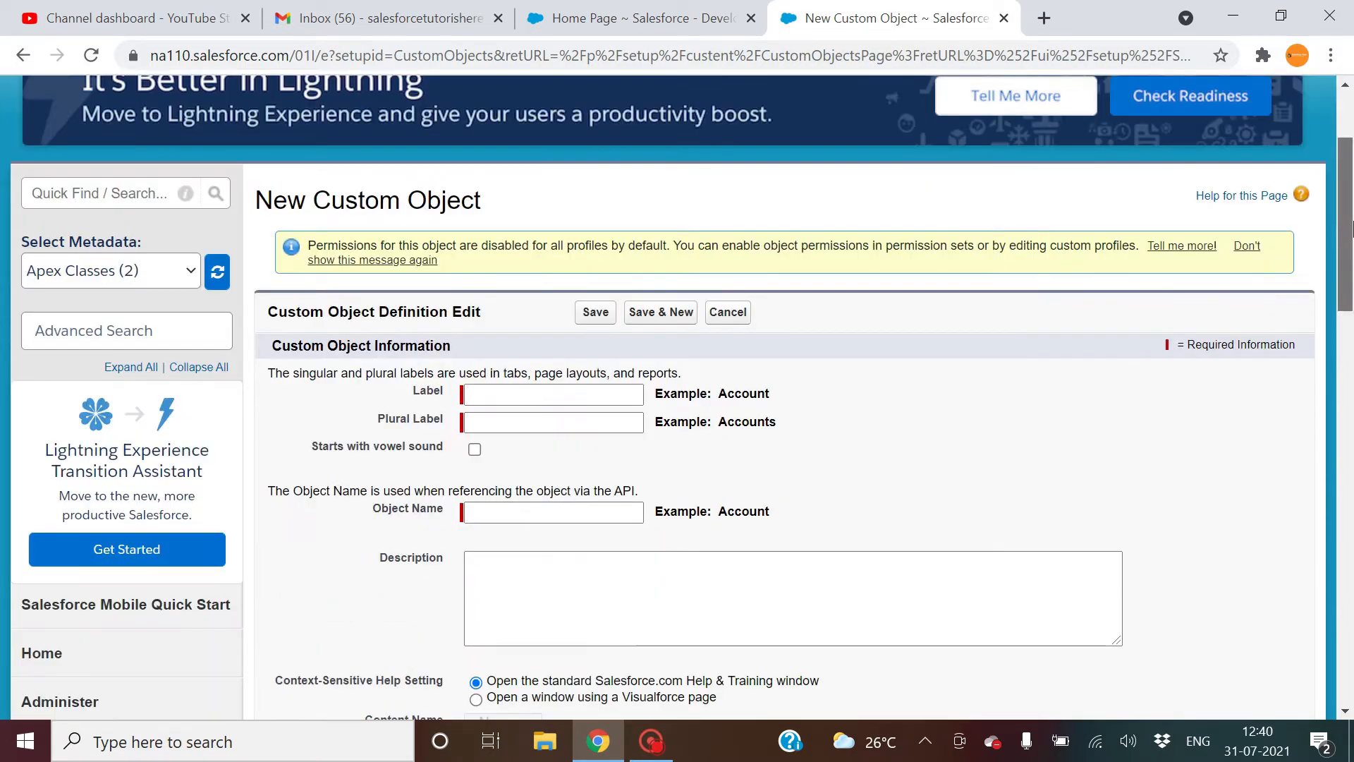
click(620, 393)
text(E)
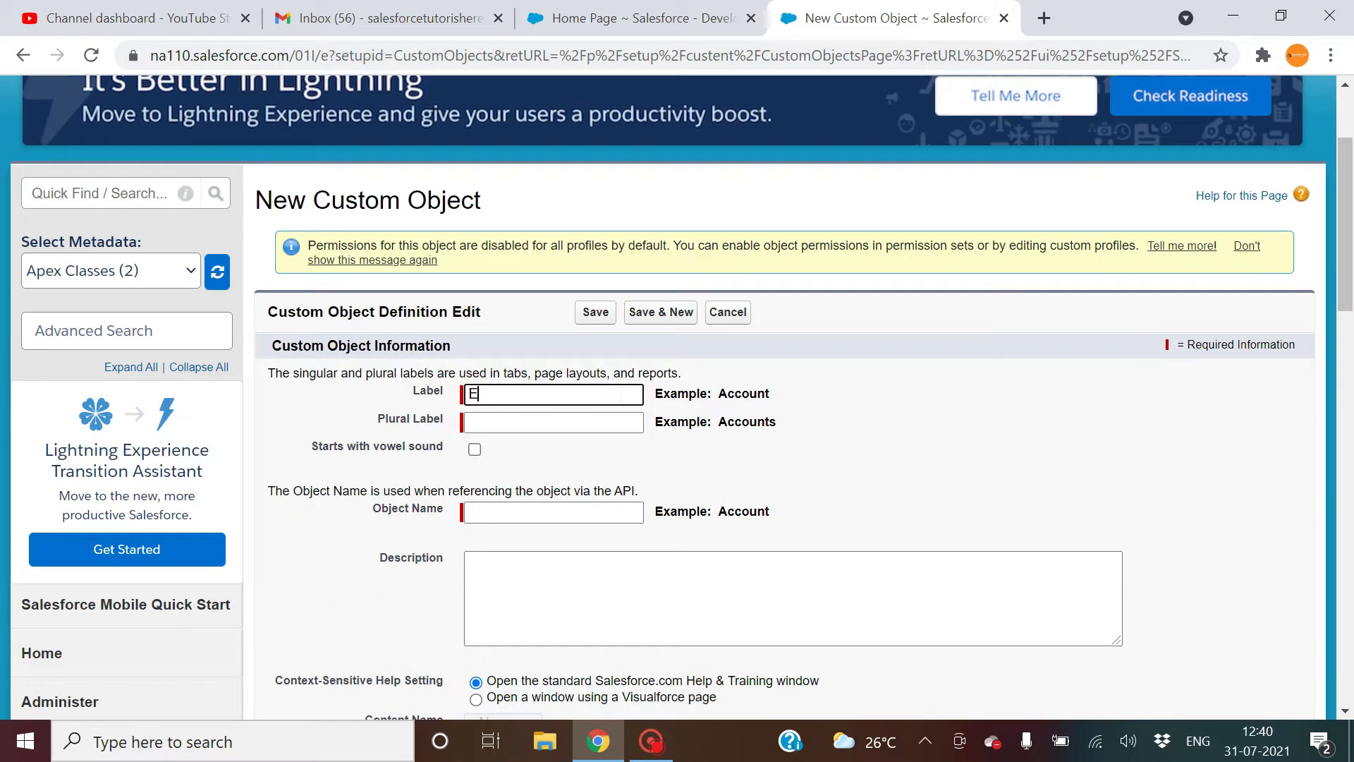
text(mployer)
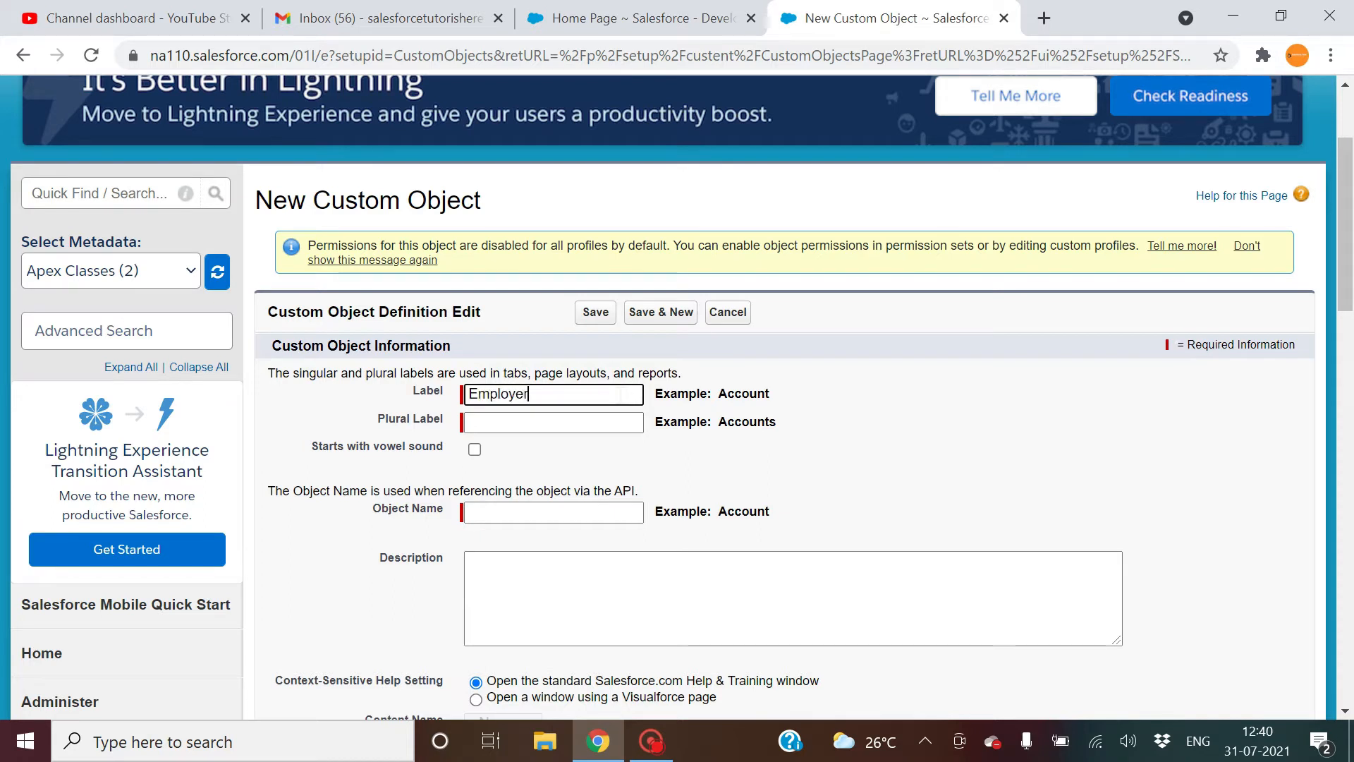
key(Tab)
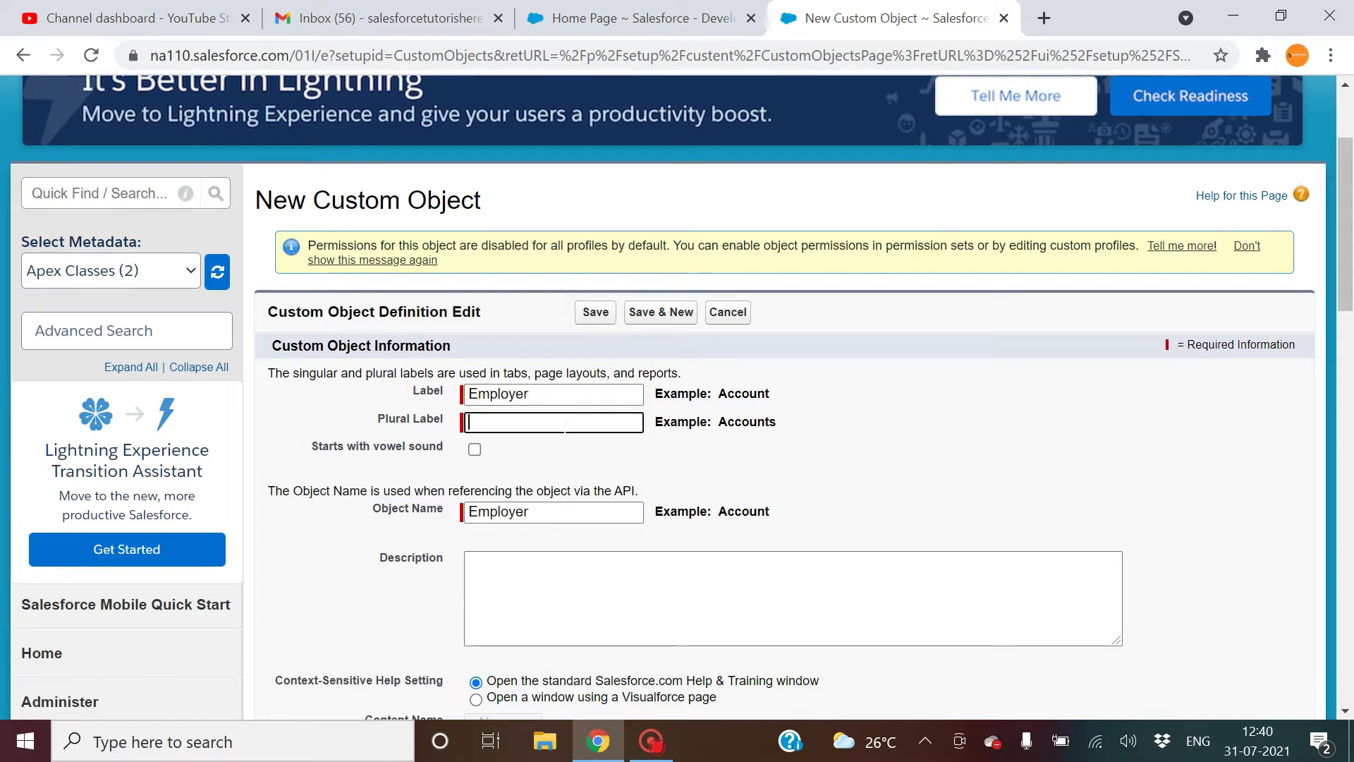
text(E)
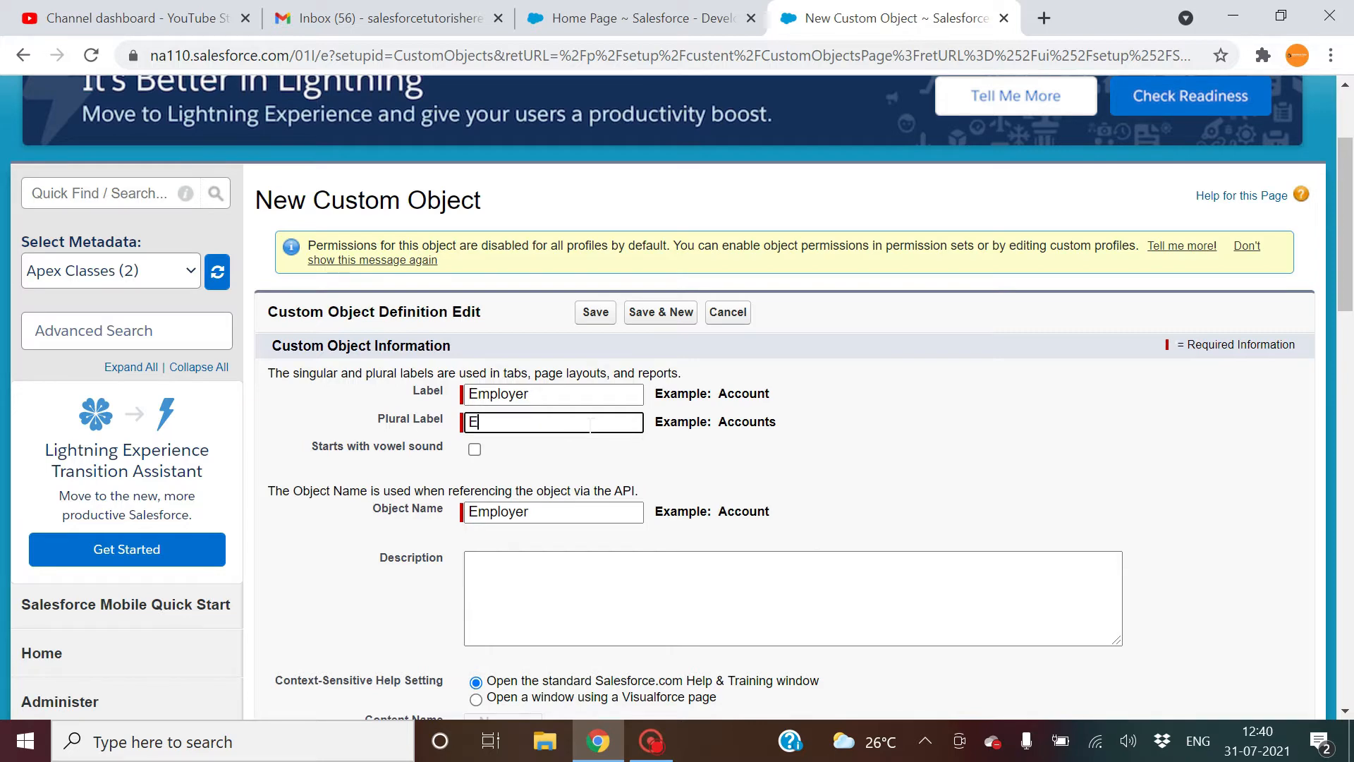
text(mployers)
- Change the Employer object's record name label to Company Name
drag(1339, 207, 1349, 334)
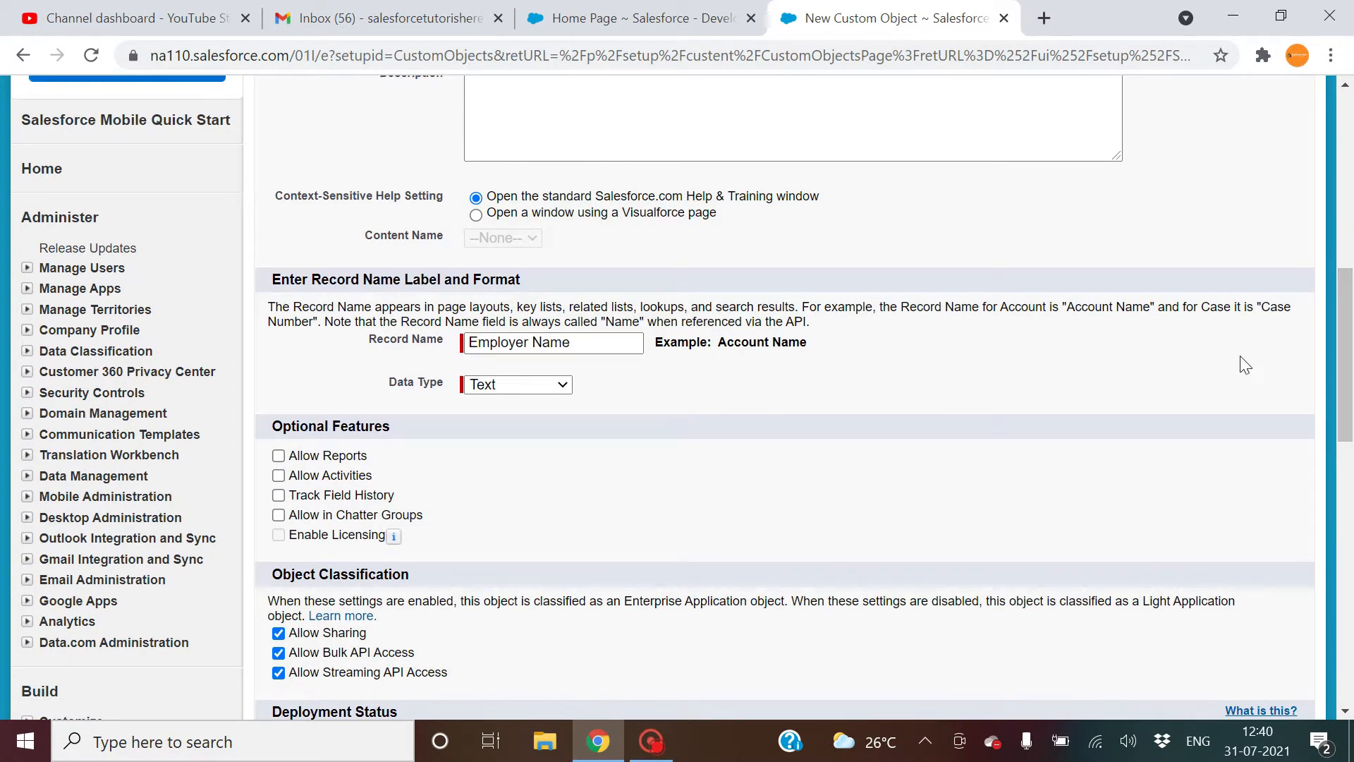
drag(530, 342, 421, 344)
text(C)
text(ompant)
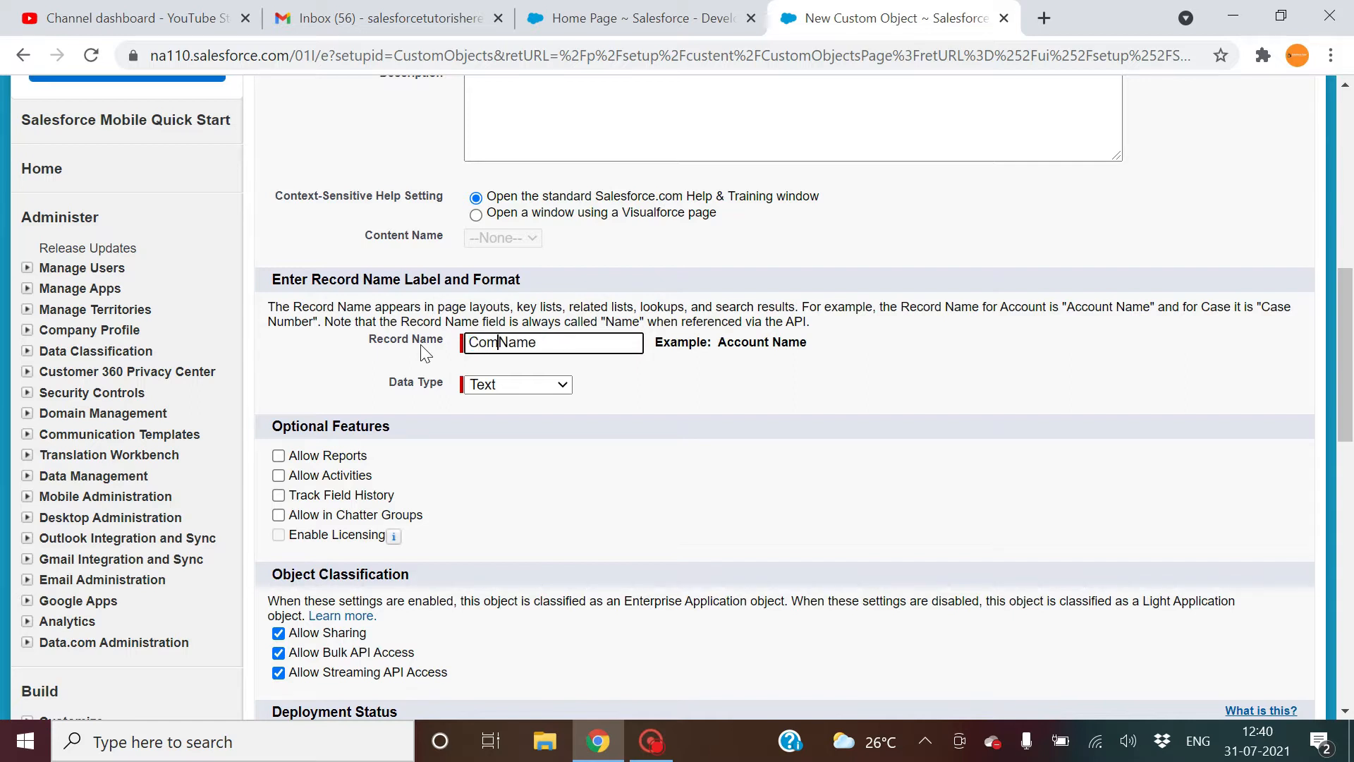
key(BackSpace)
key(BackSpace)
text(y)
- Enable Allow Reports, Allow Activities and Track Field History for the Employer object
drag(1348, 357, 1348, 409)
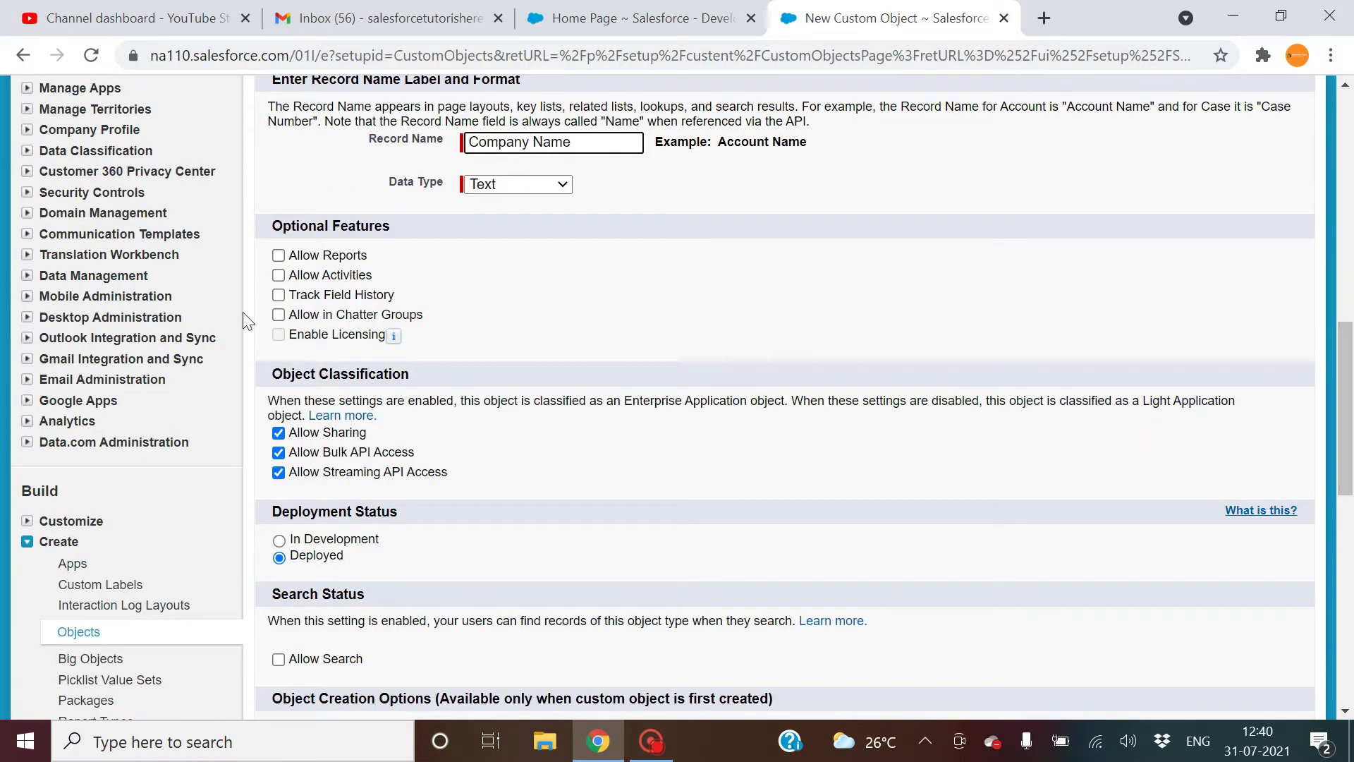
click(310, 257)
click(310, 274)
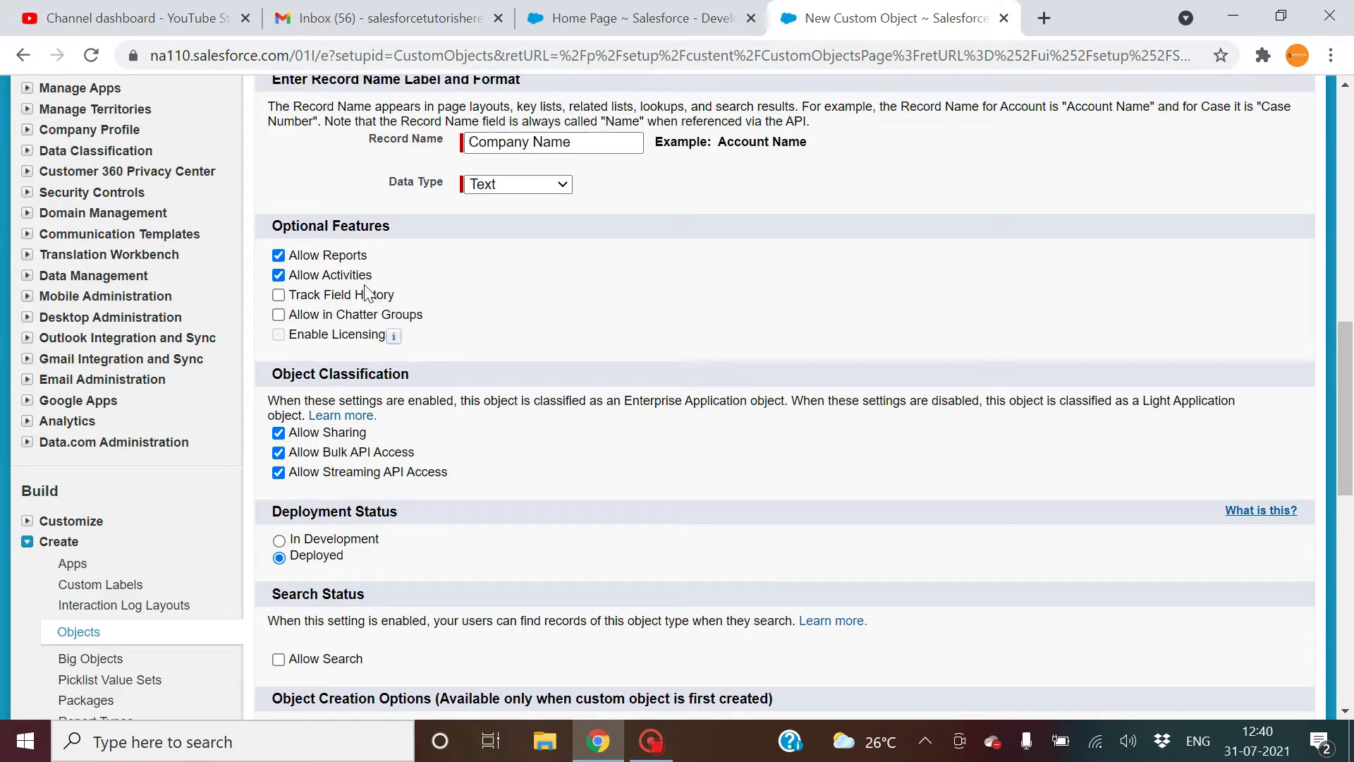
click(310, 296)
- Enable search, the Notes and Attachments related list and the New Custom Tab Wizard launch, then save the Employer object
drag(1348, 366, 1348, 469)
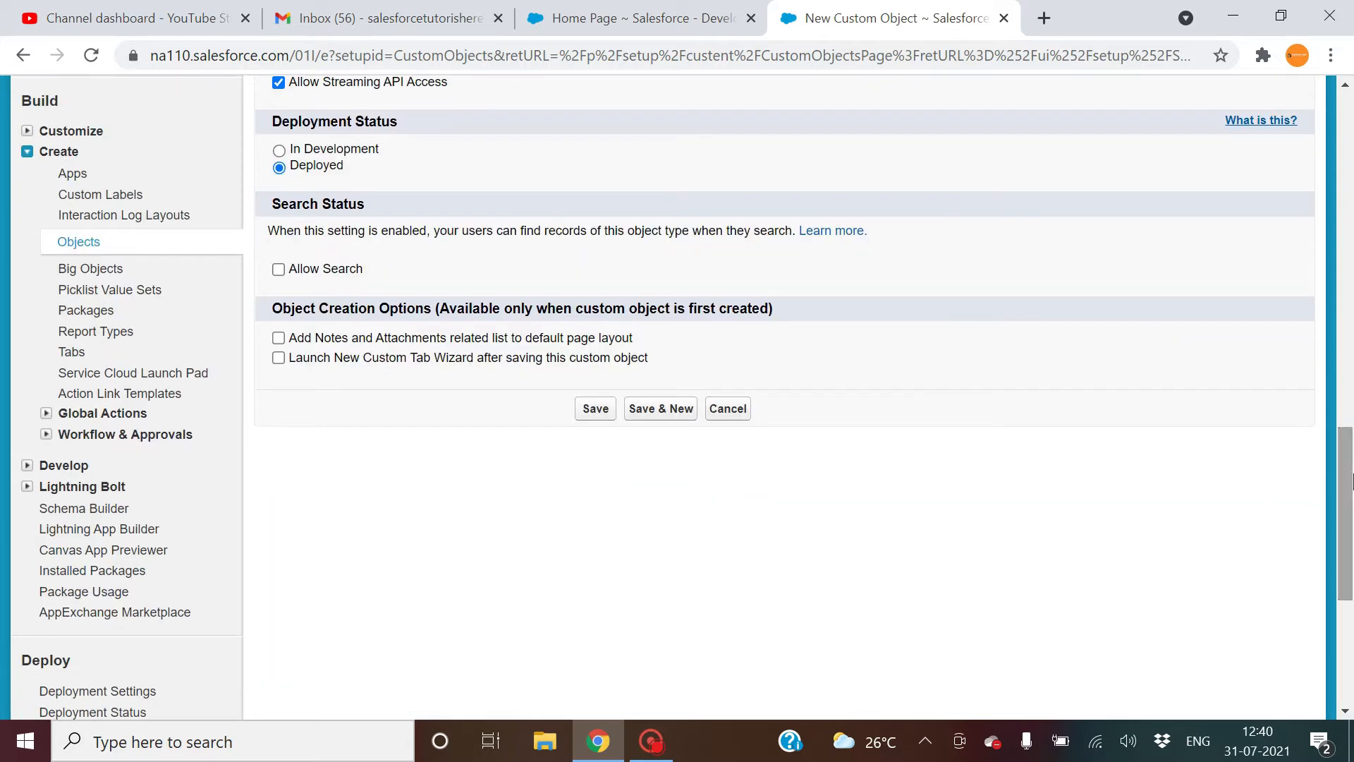
click(310, 337)
click(596, 411)
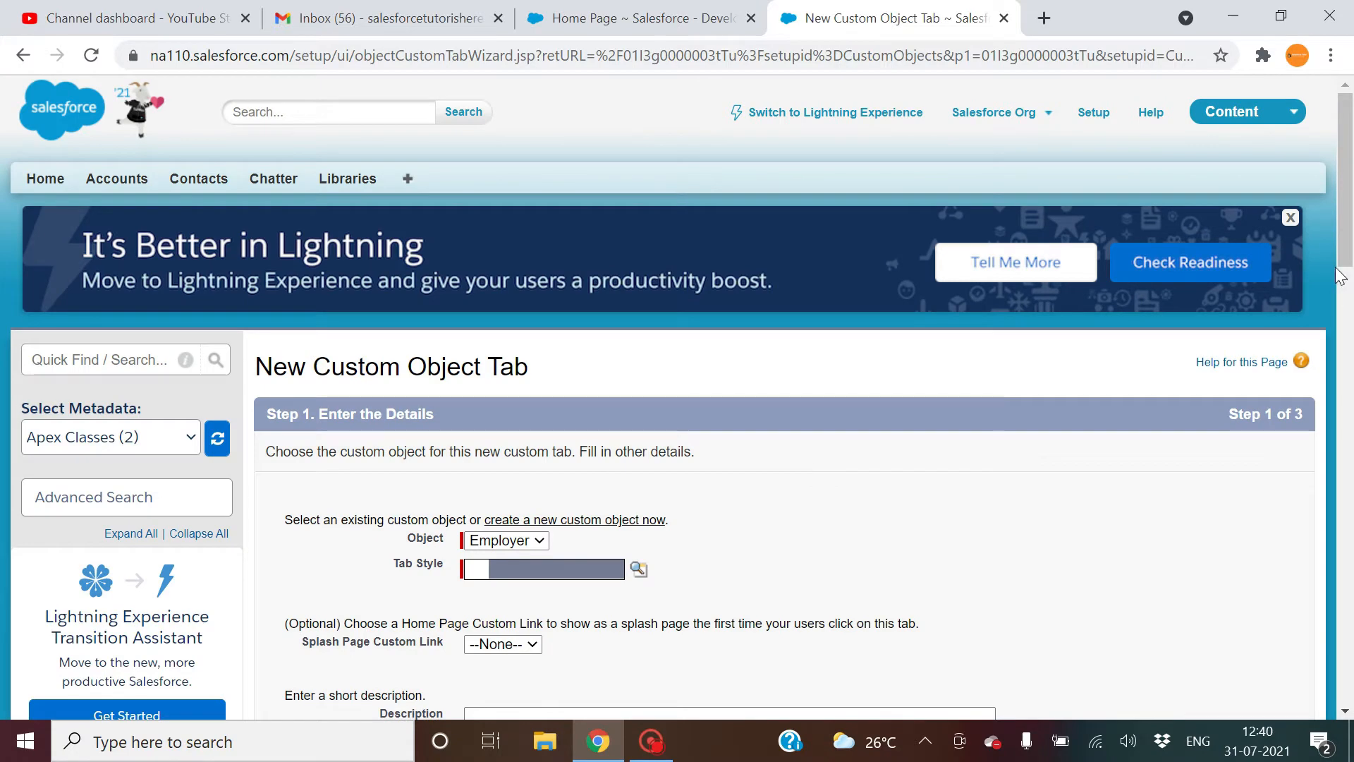
- Choose the Bottle tab style for the Employer tab and proceed to the profile settings
scroll(732, 333, down, 2)
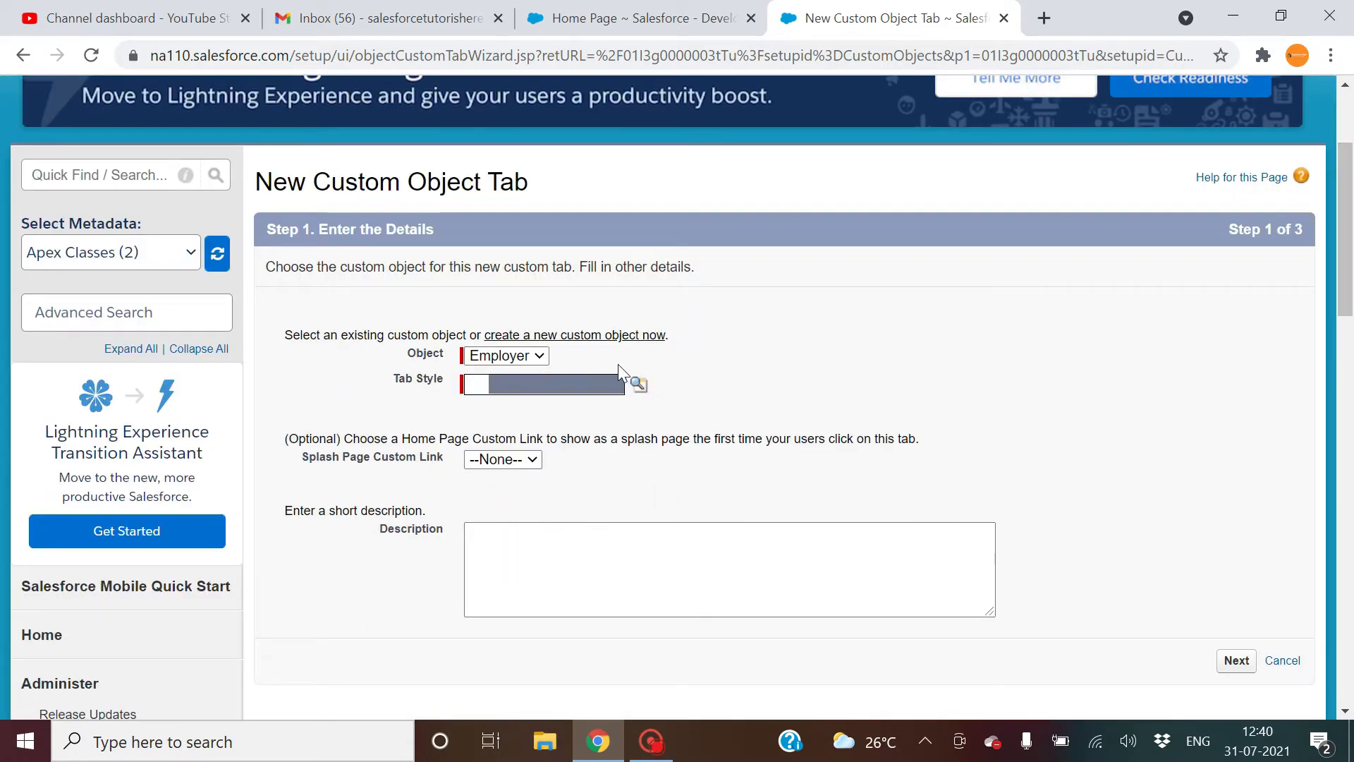
click(639, 384)
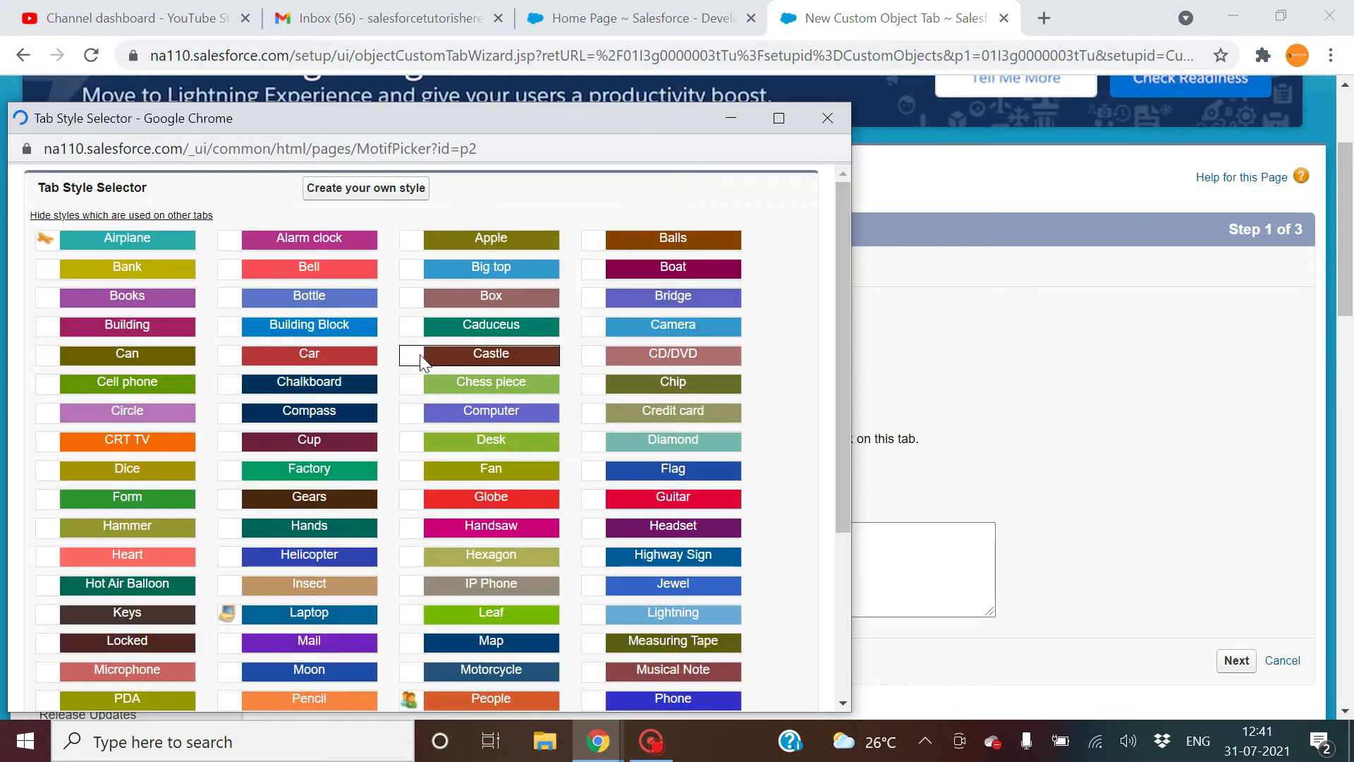
click(305, 301)
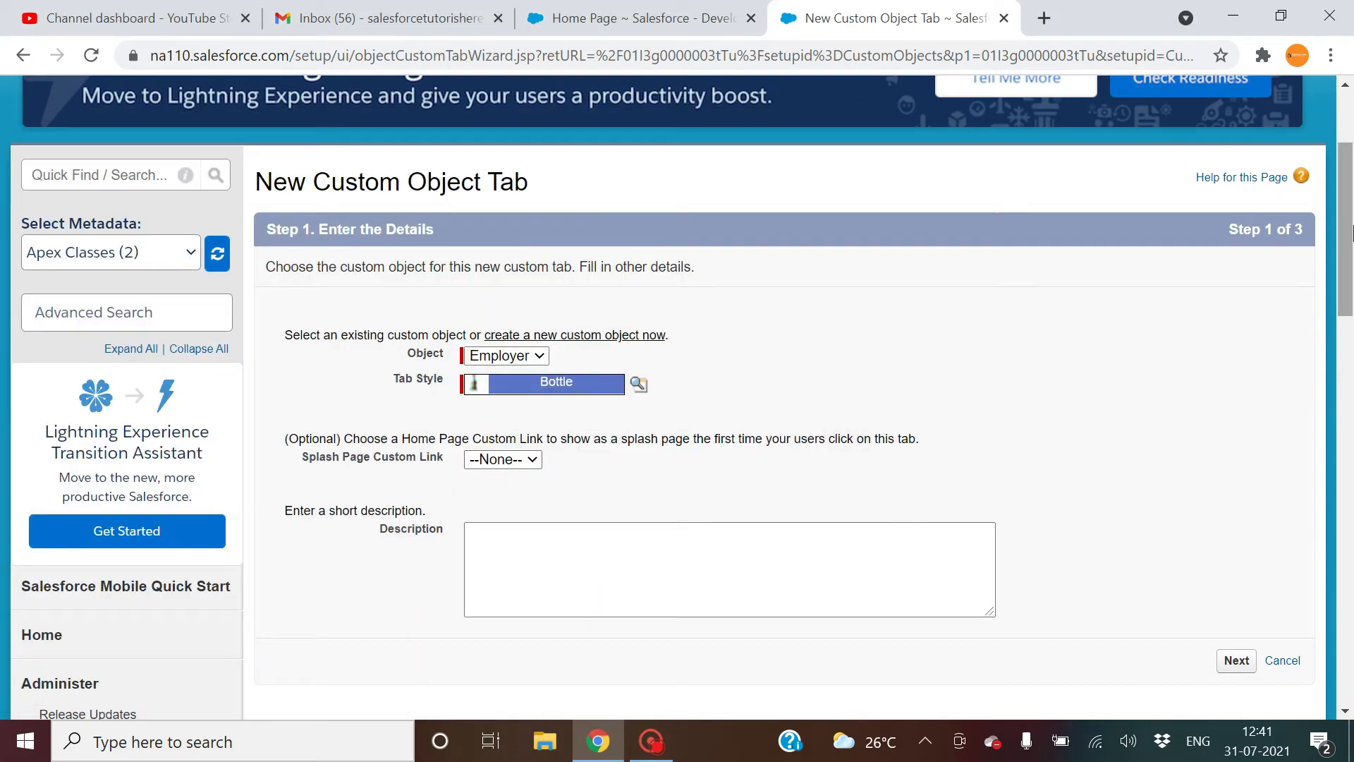
scroll(1350, 204, down, 2)
click(1238, 500)
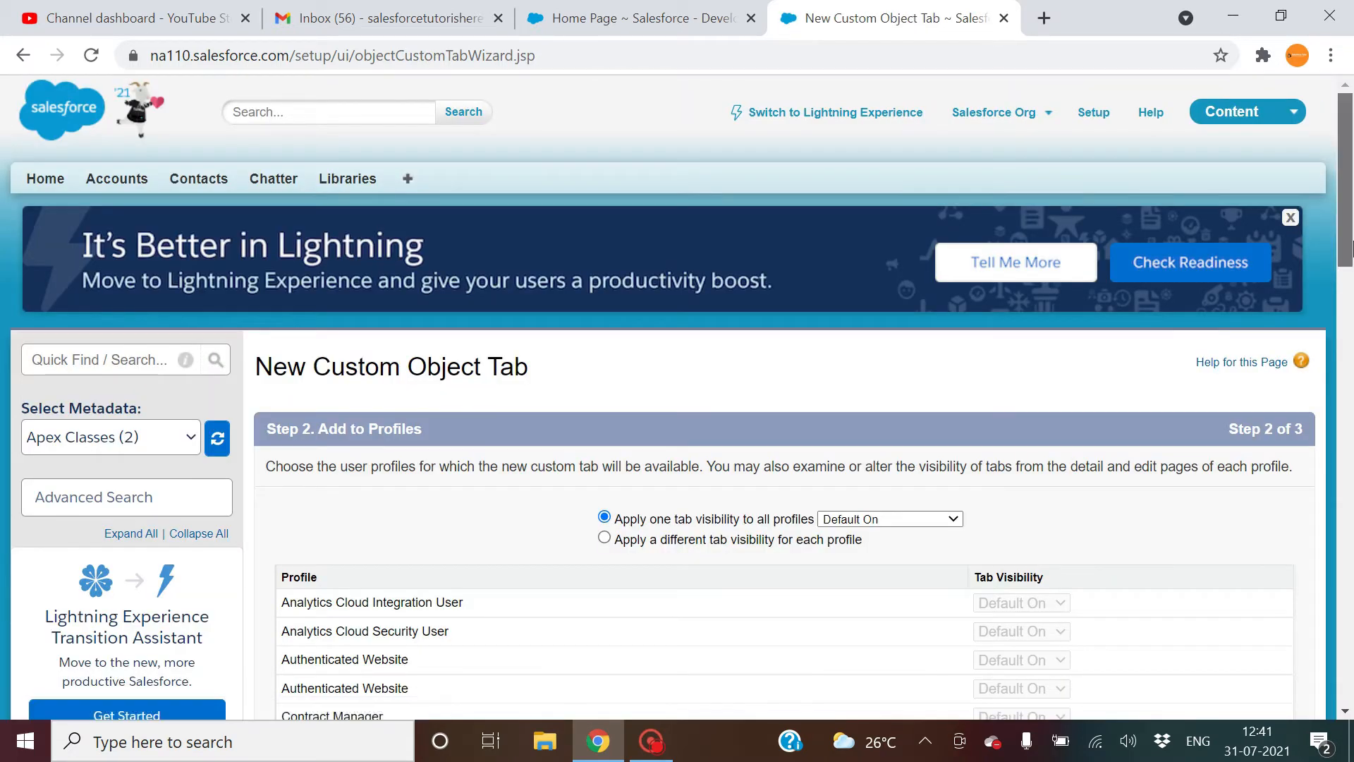
- Apply a different tab visibility for each profile, keep every profile at Default On, and proceed to the custom apps
scroll(1351, 245, down, 4)
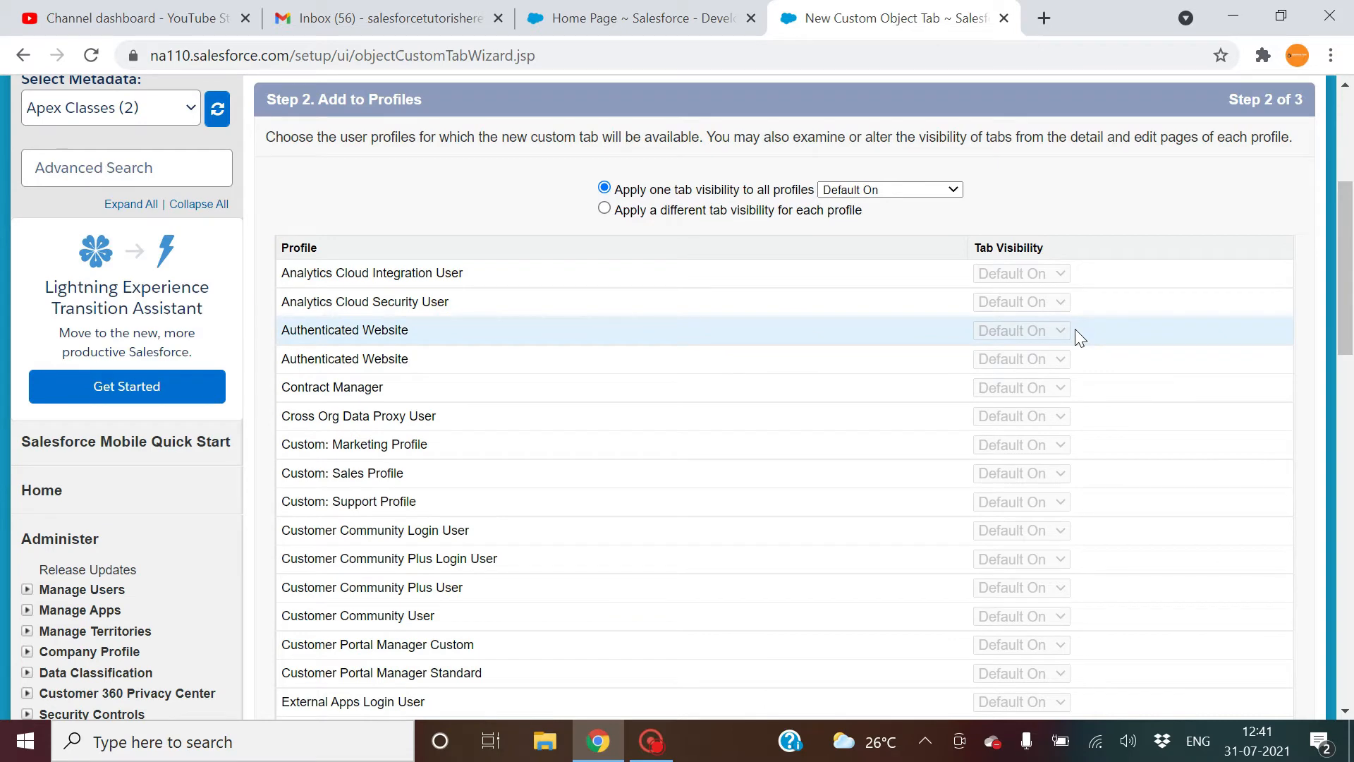
click(775, 210)
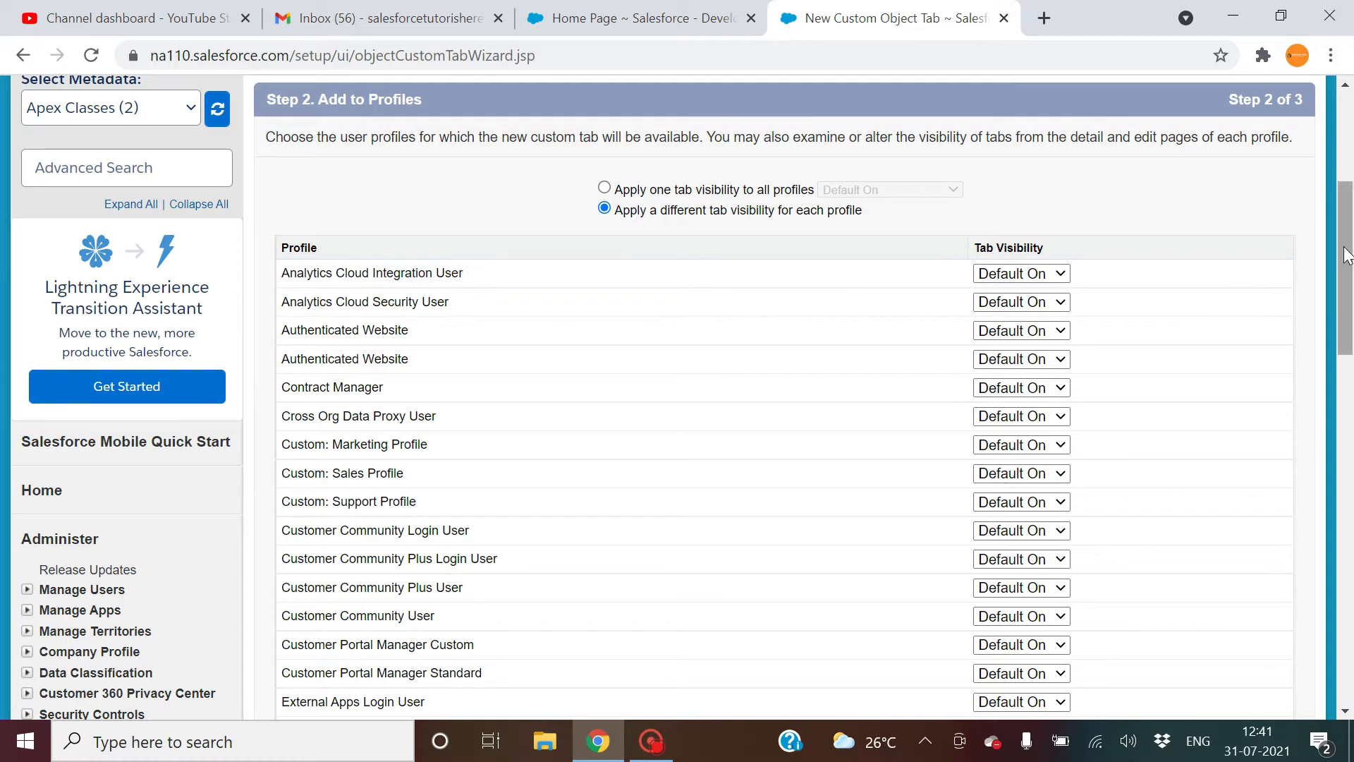
drag(1351, 267, 1352, 478)
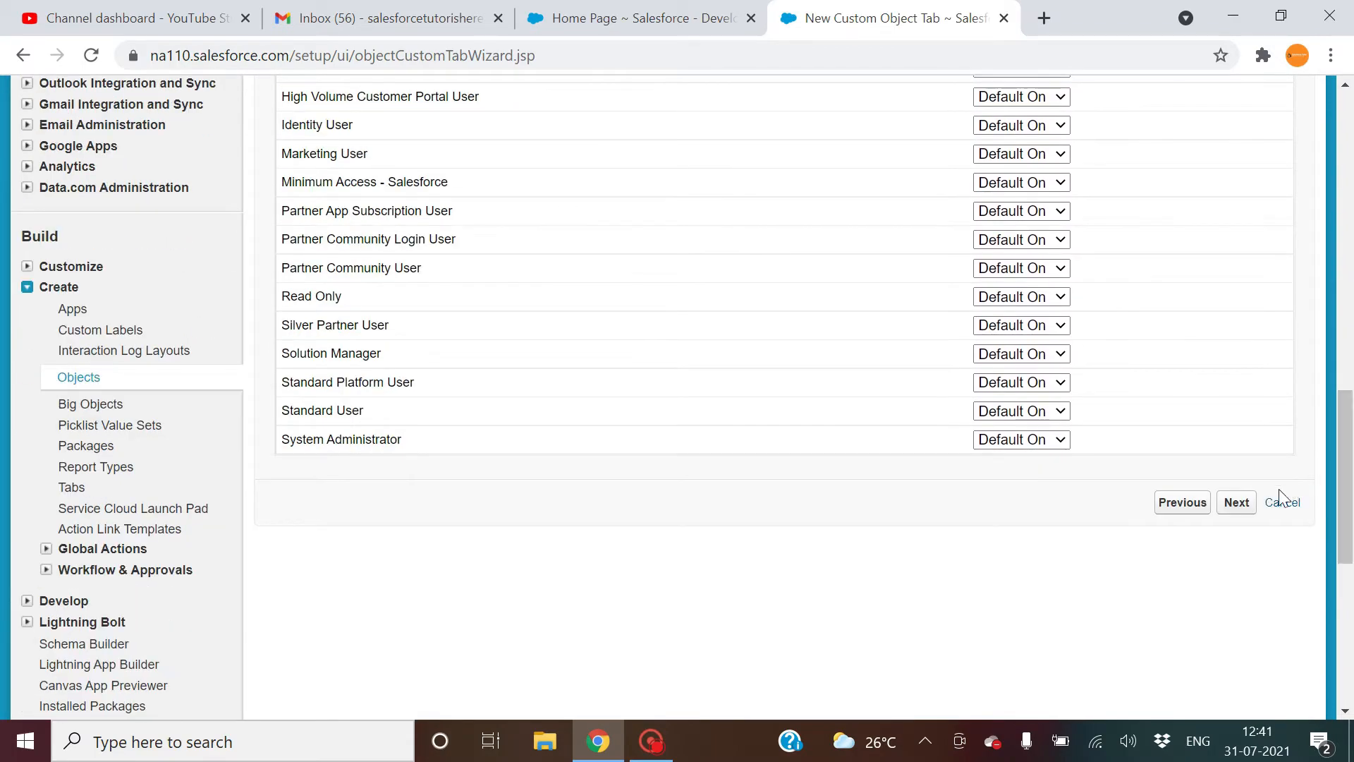
click(1236, 502)
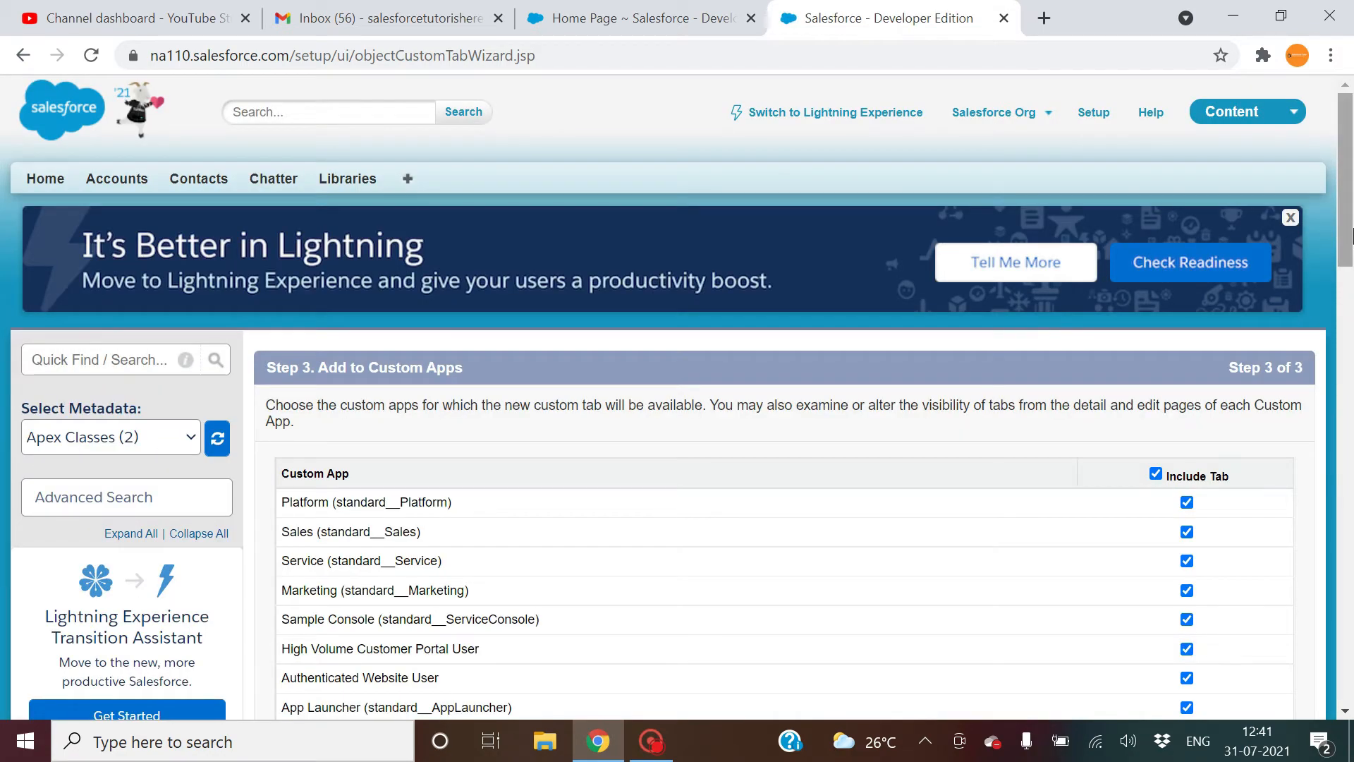
- Exclude the Employer tab from all custom apps and save the tab
drag(1352, 236, 1349, 307)
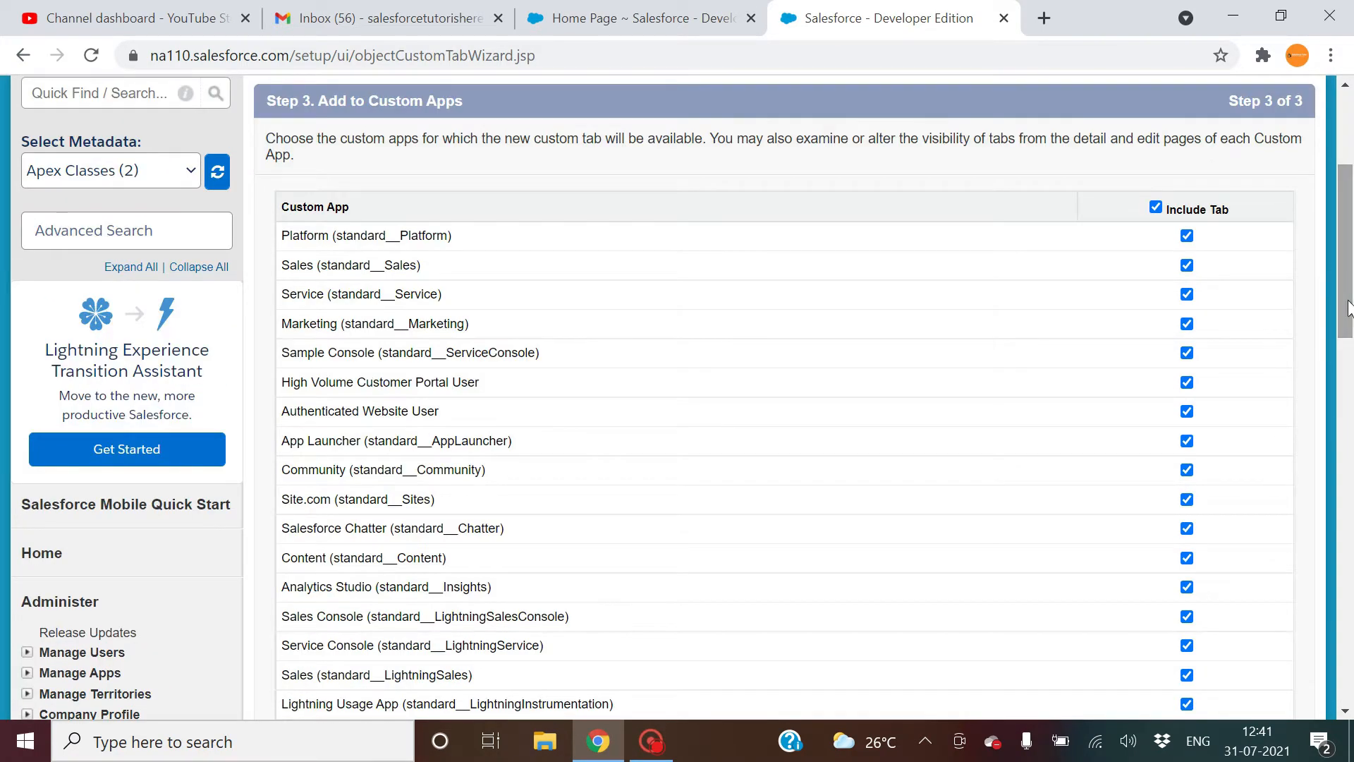
click(1155, 207)
drag(1350, 243, 1352, 311)
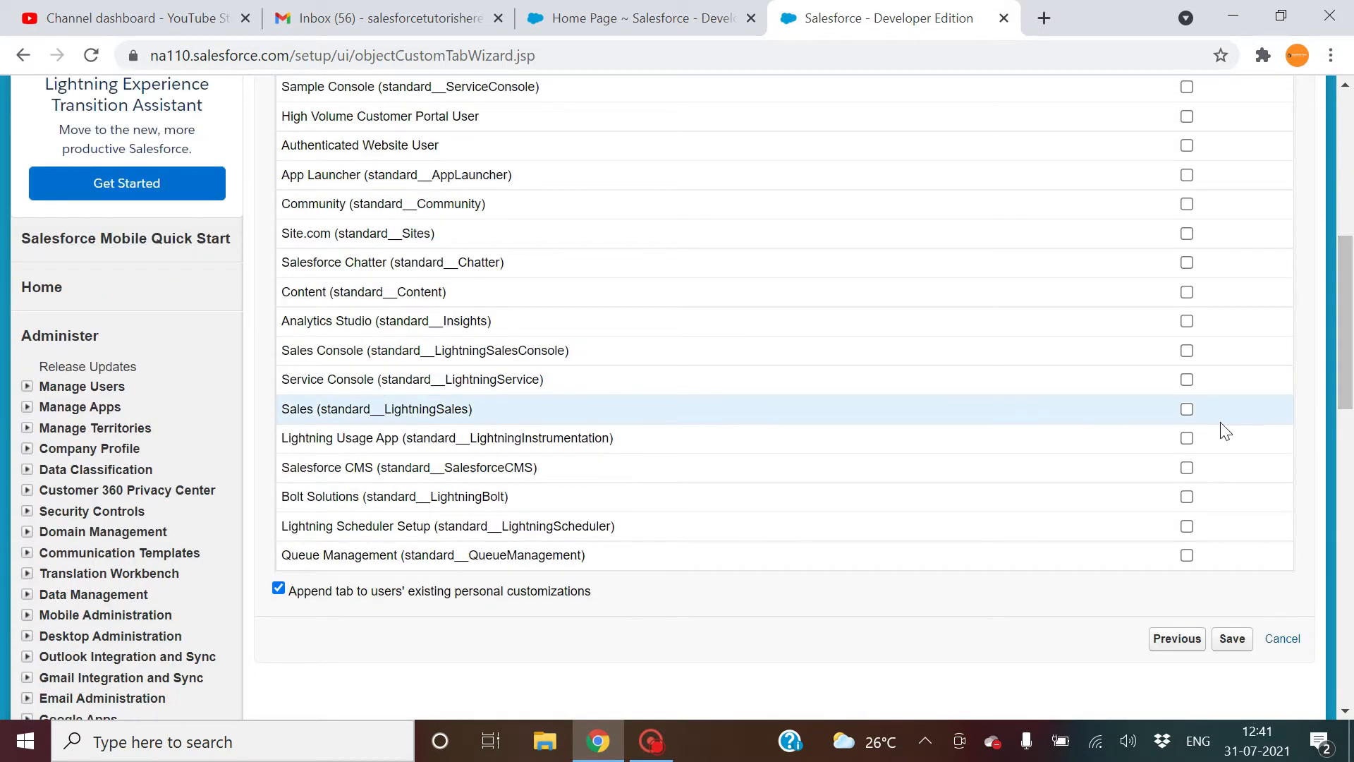
click(1234, 643)
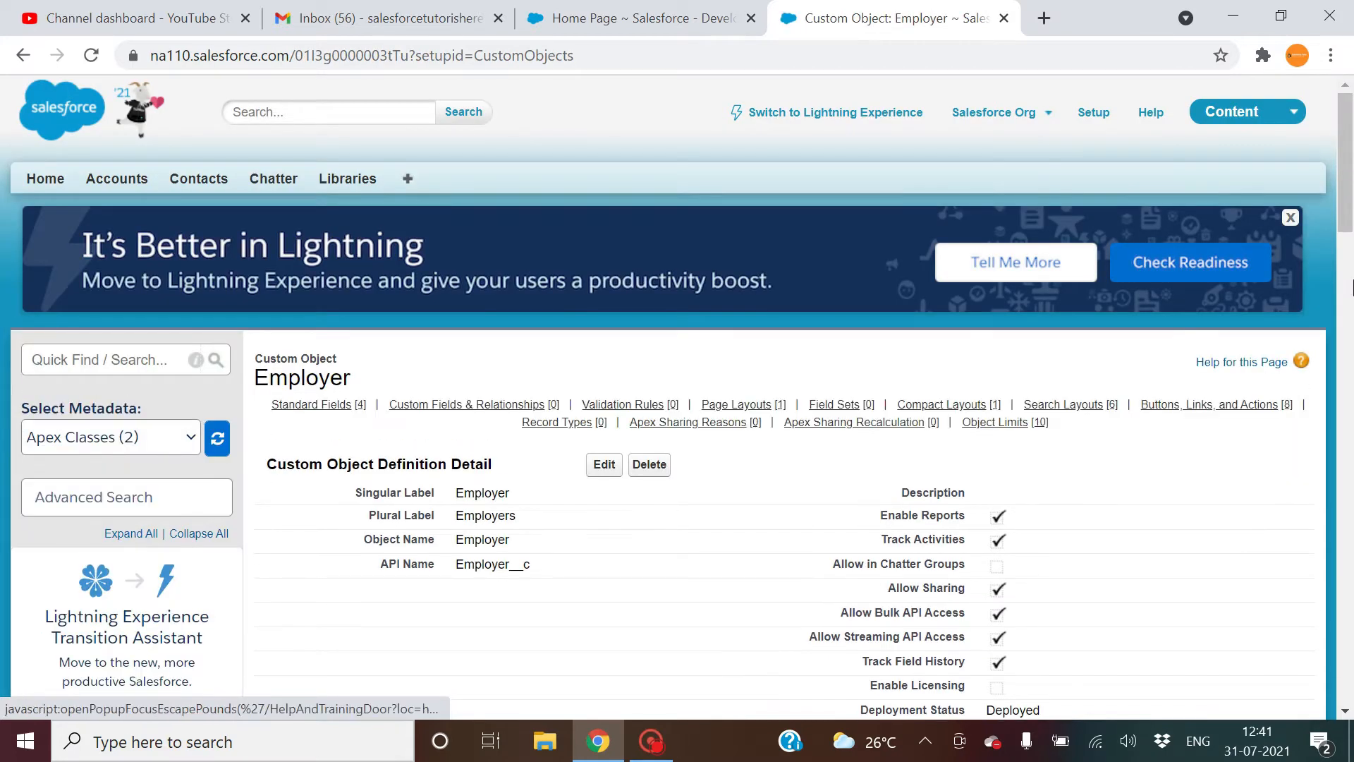
- Review the Employer object's definition, then find Objects in setup with "obj" and open the custom objects list in a new browser tab
scroll(1351, 286, down, 5)
drag(1351, 278, 1351, 352)
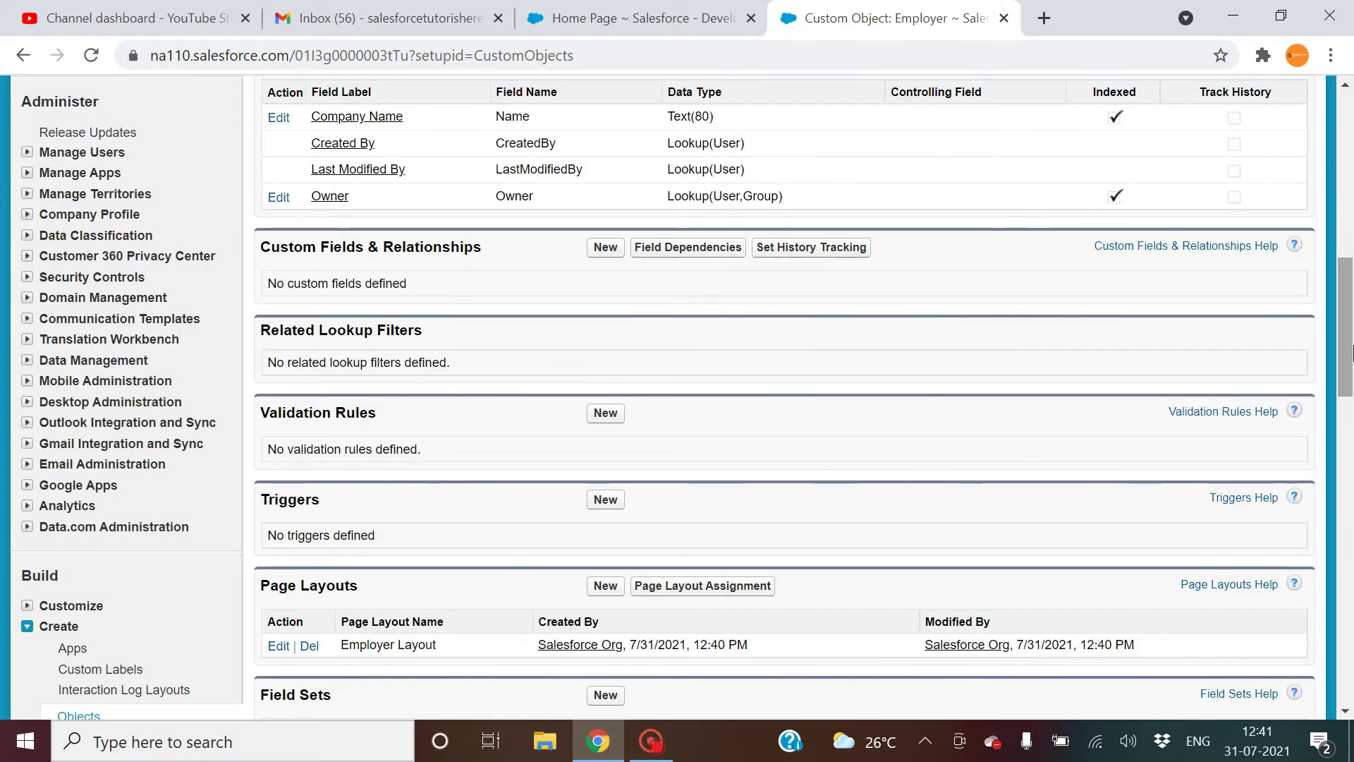
drag(1352, 344, 1349, 193)
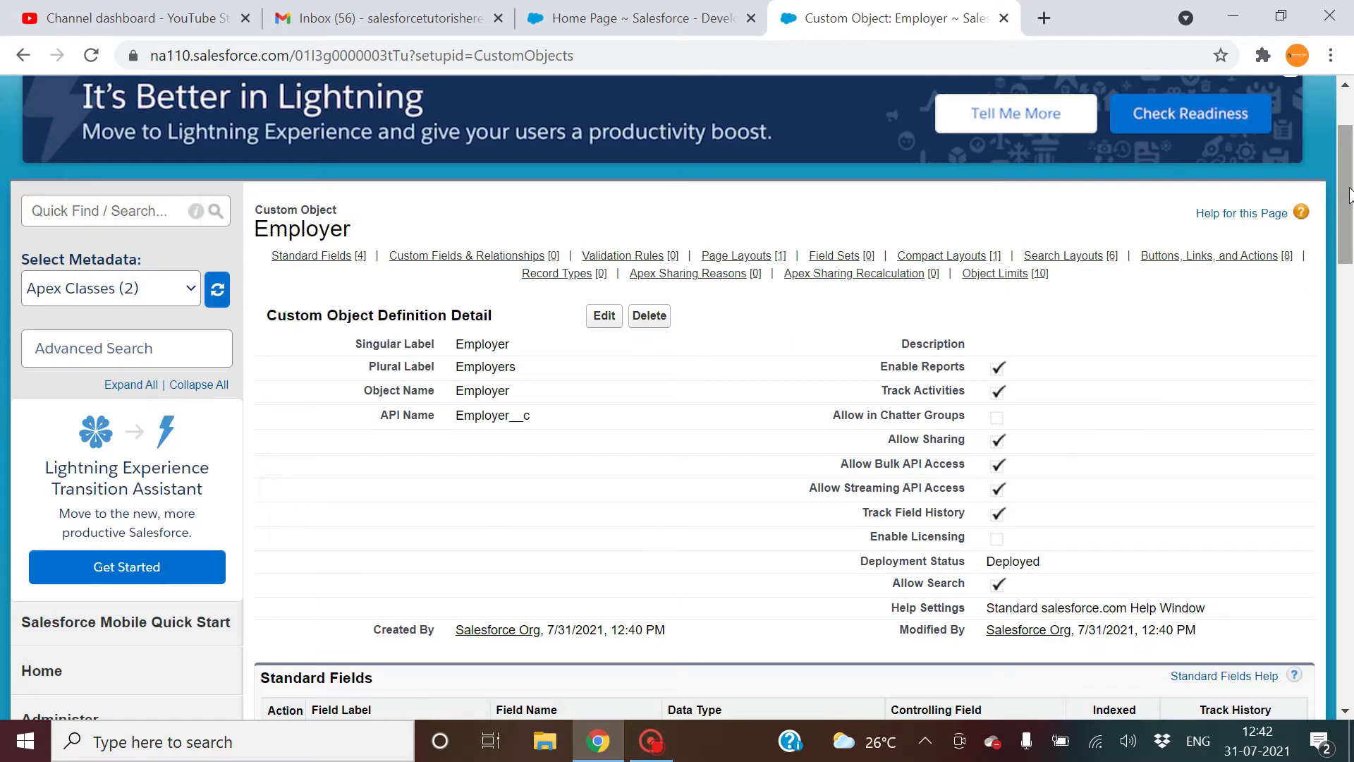
click(150, 334)
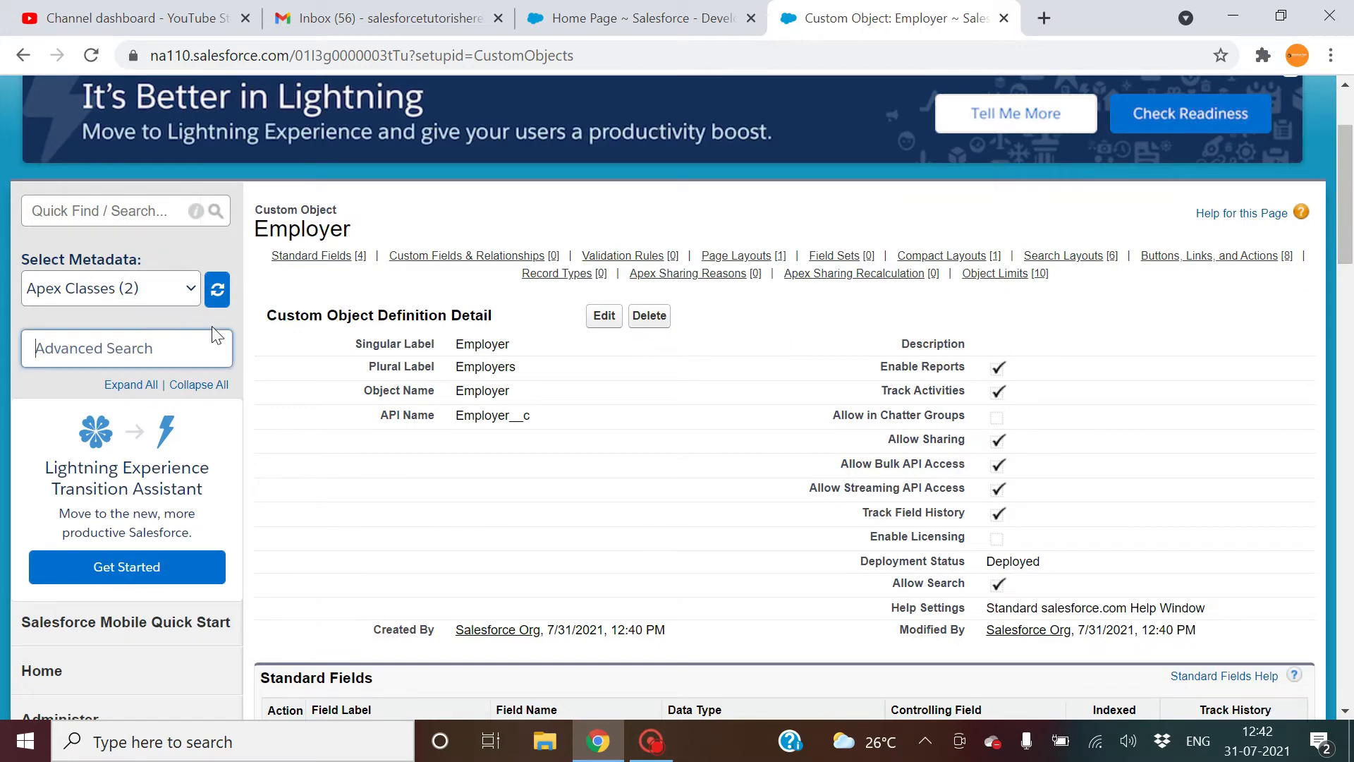
click(106, 223)
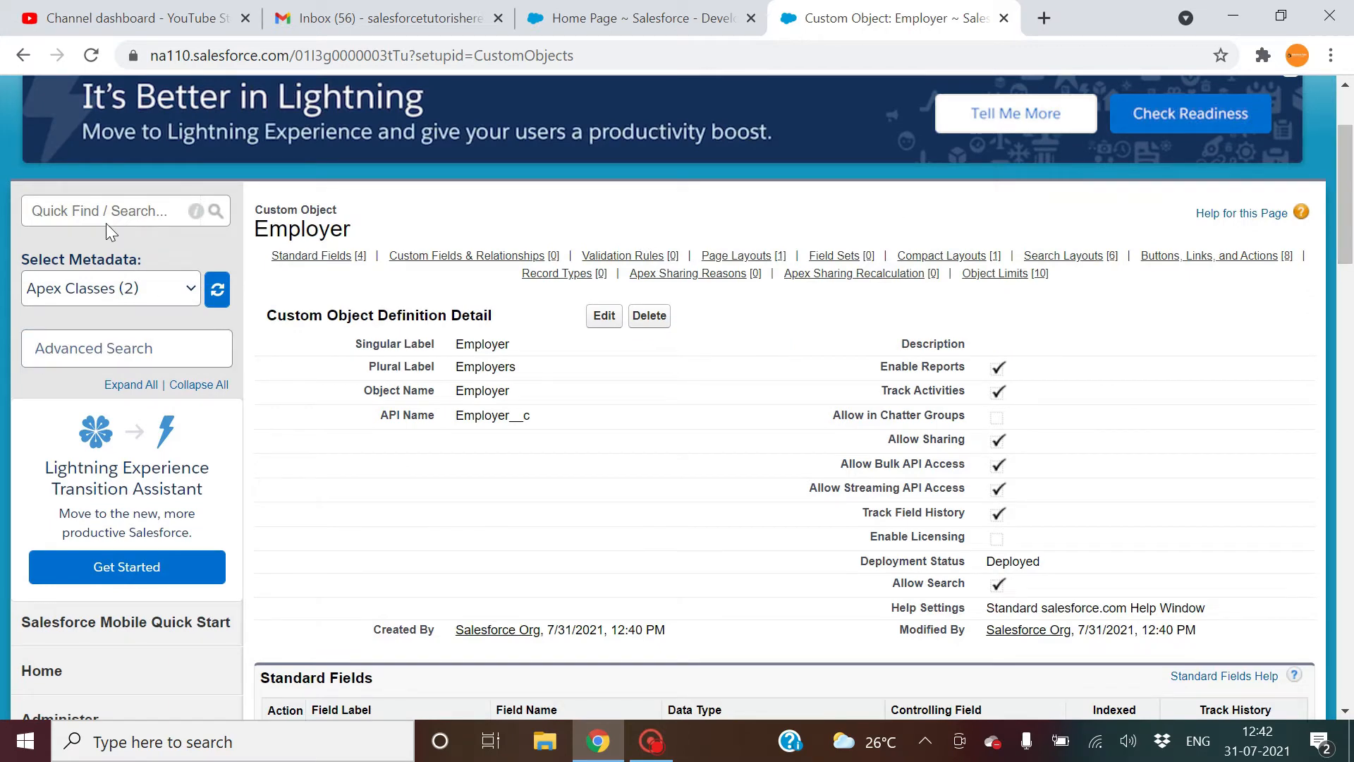
click(104, 209)
text(obj)
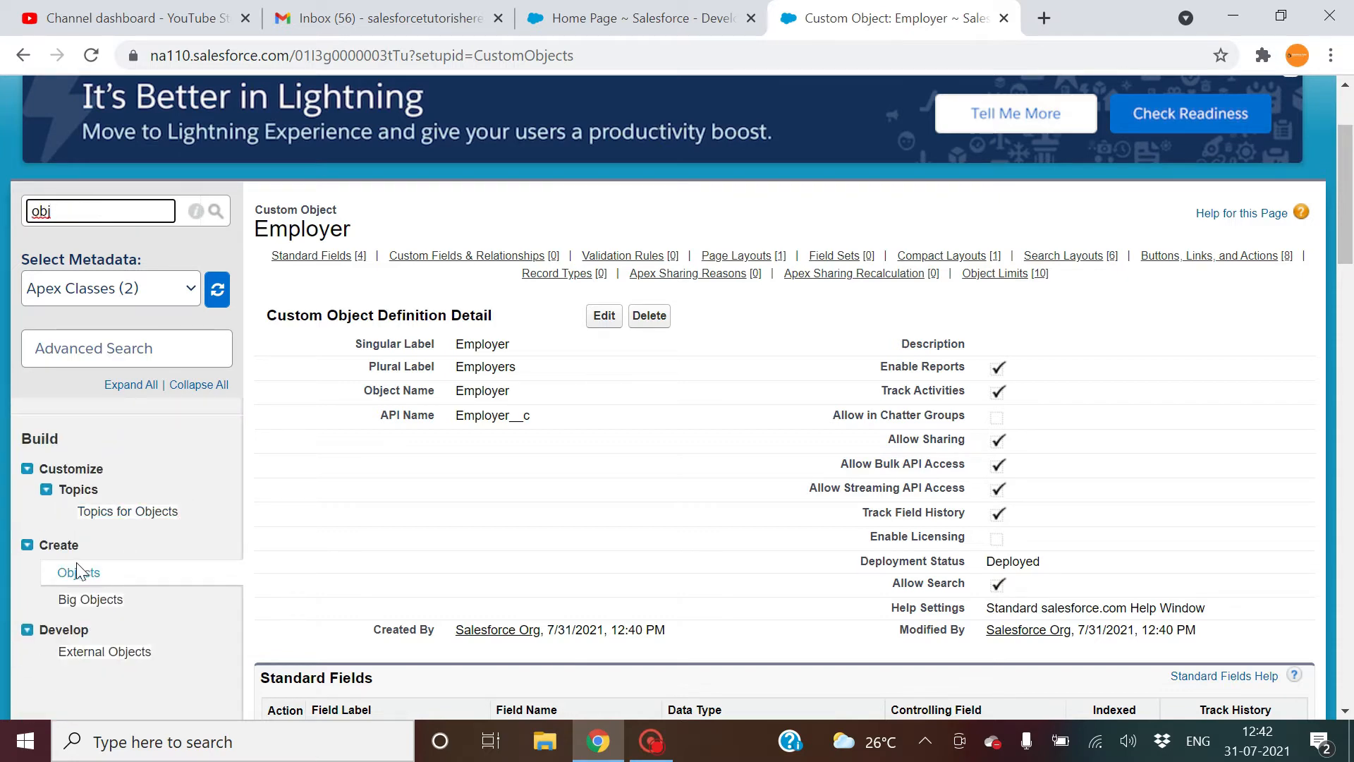
click(77, 571)
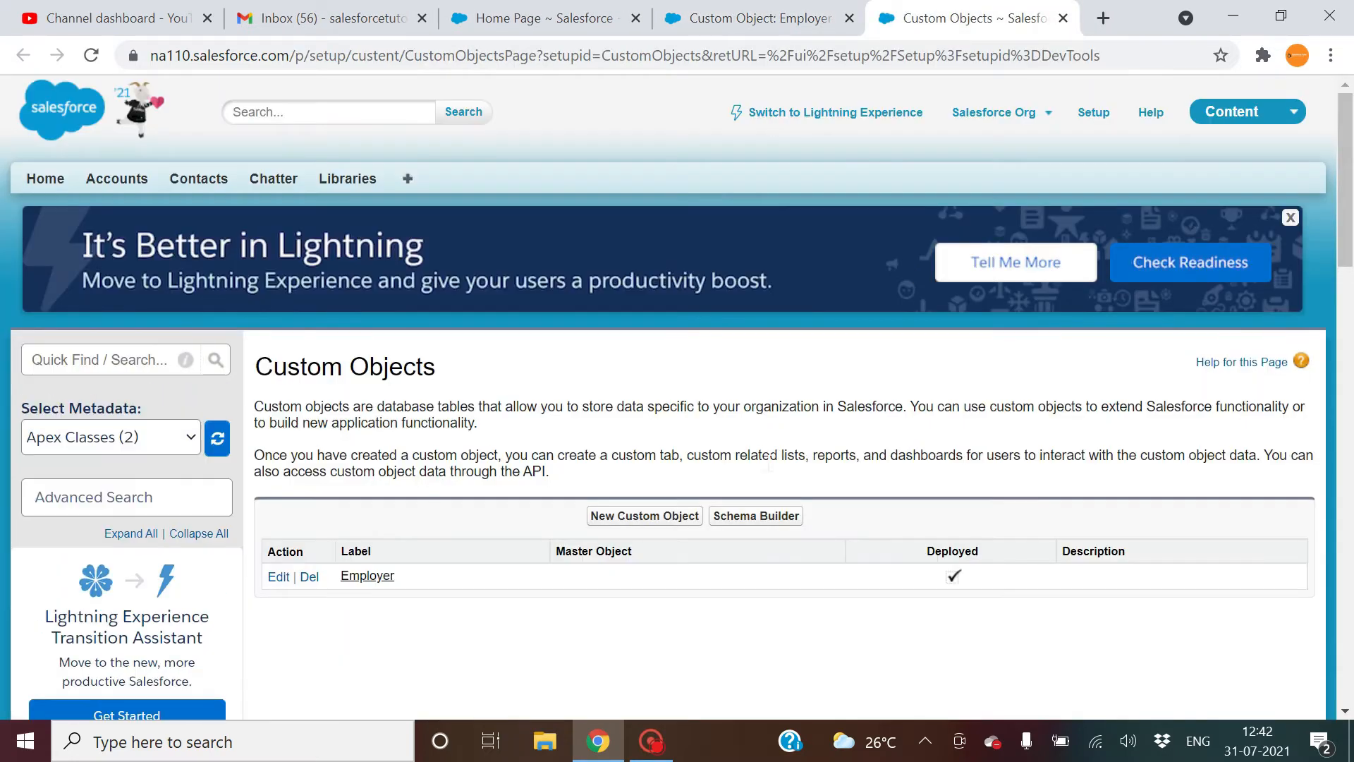
- Start another custom object with the label Location and the plural label Locations
click(654, 520)
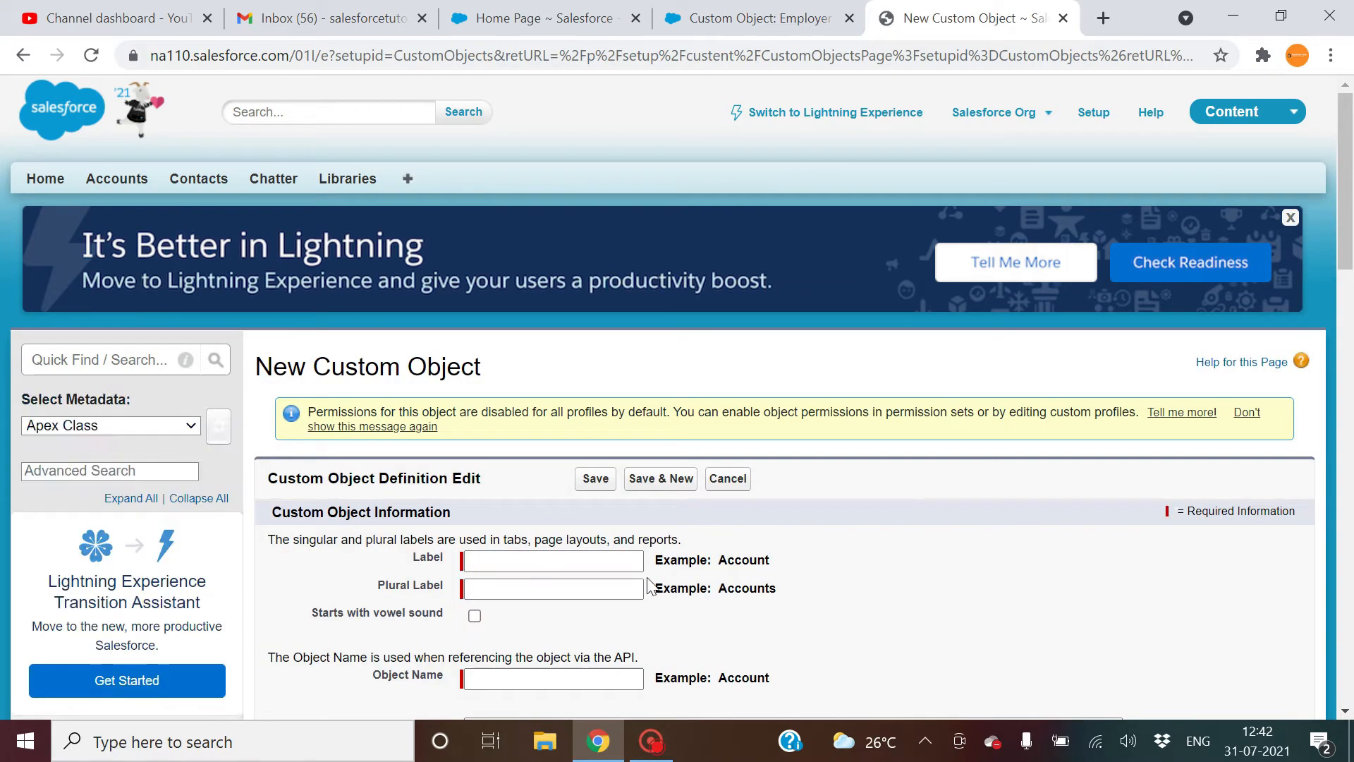
click(559, 562)
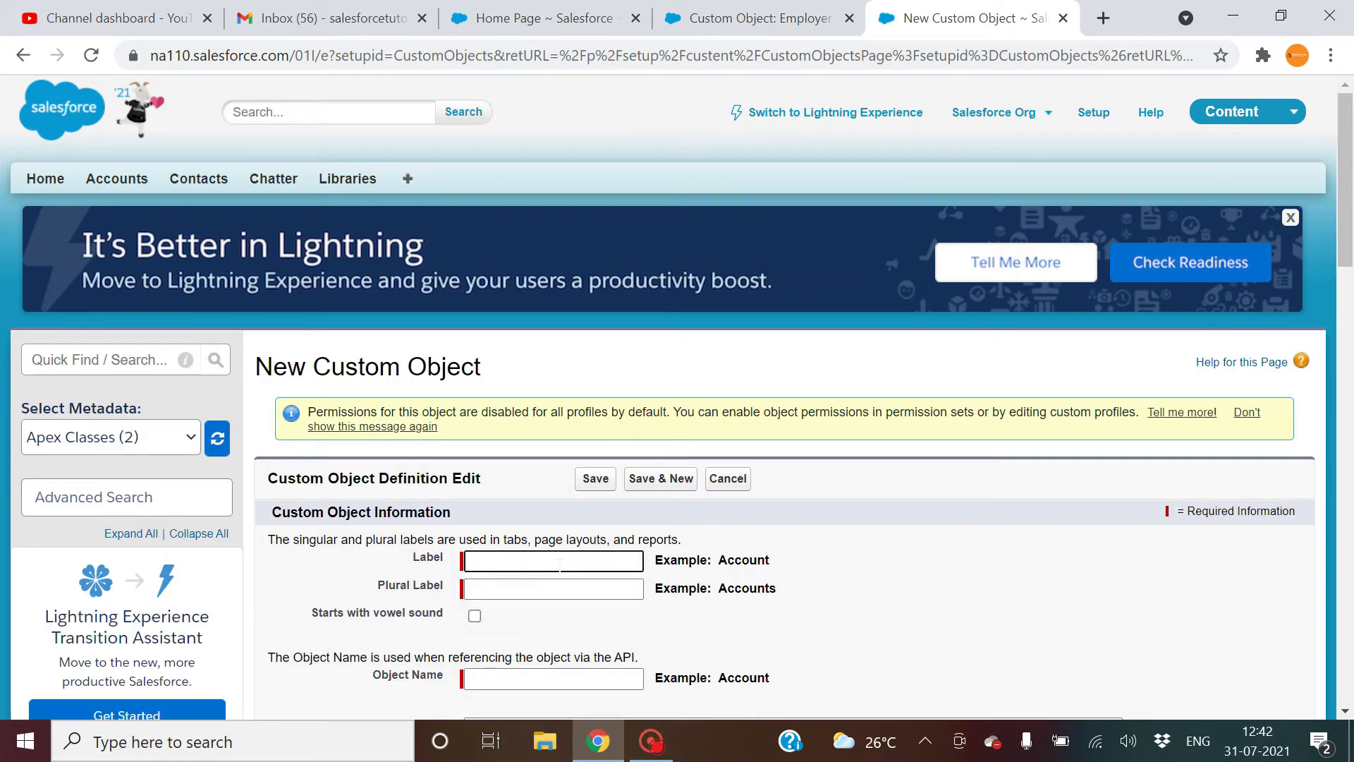
text(Location)
key(Tab)
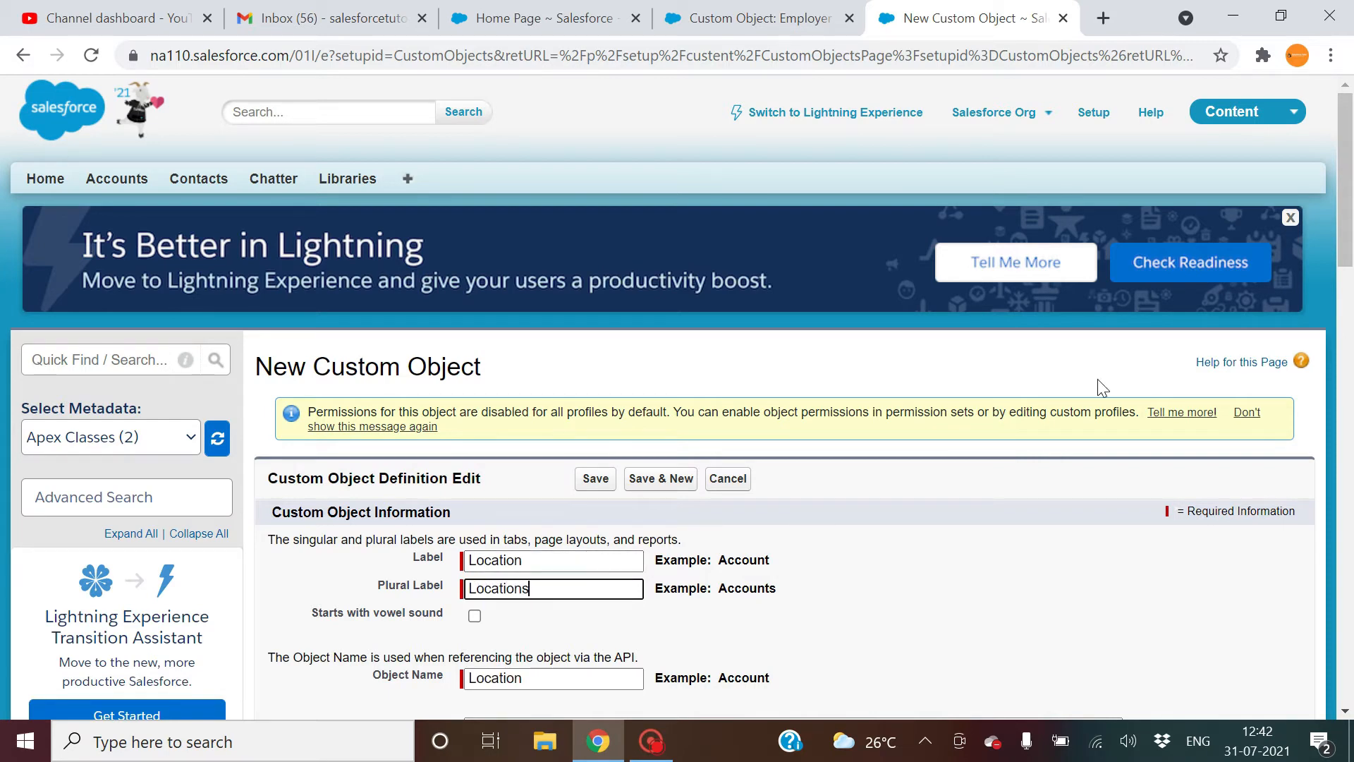
- Keep Location Name as the text record name and enable Allow Reports, Allow Activities and Track Field History for the Location object
scroll(1348, 328, down, 5)
scroll(1348, 328, down, 2)
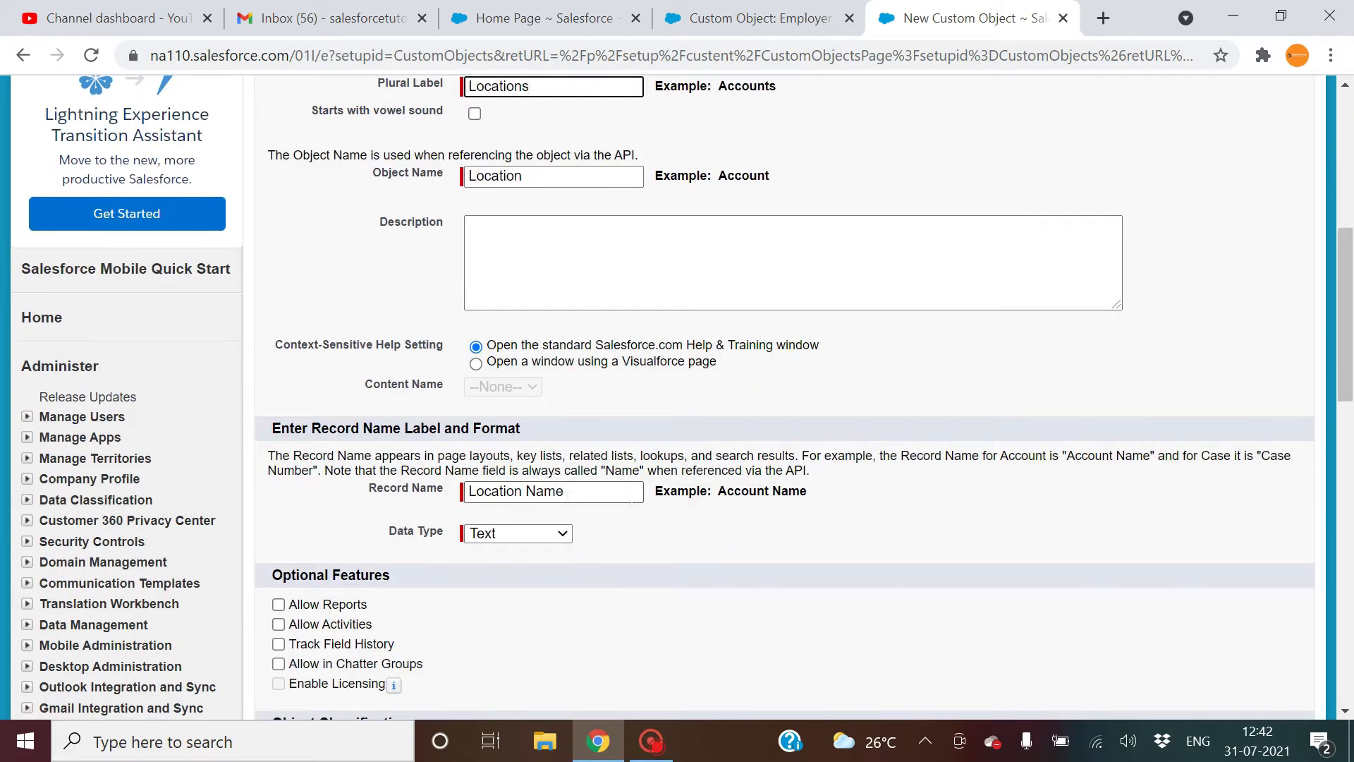
scroll(856, 415, down, 5)
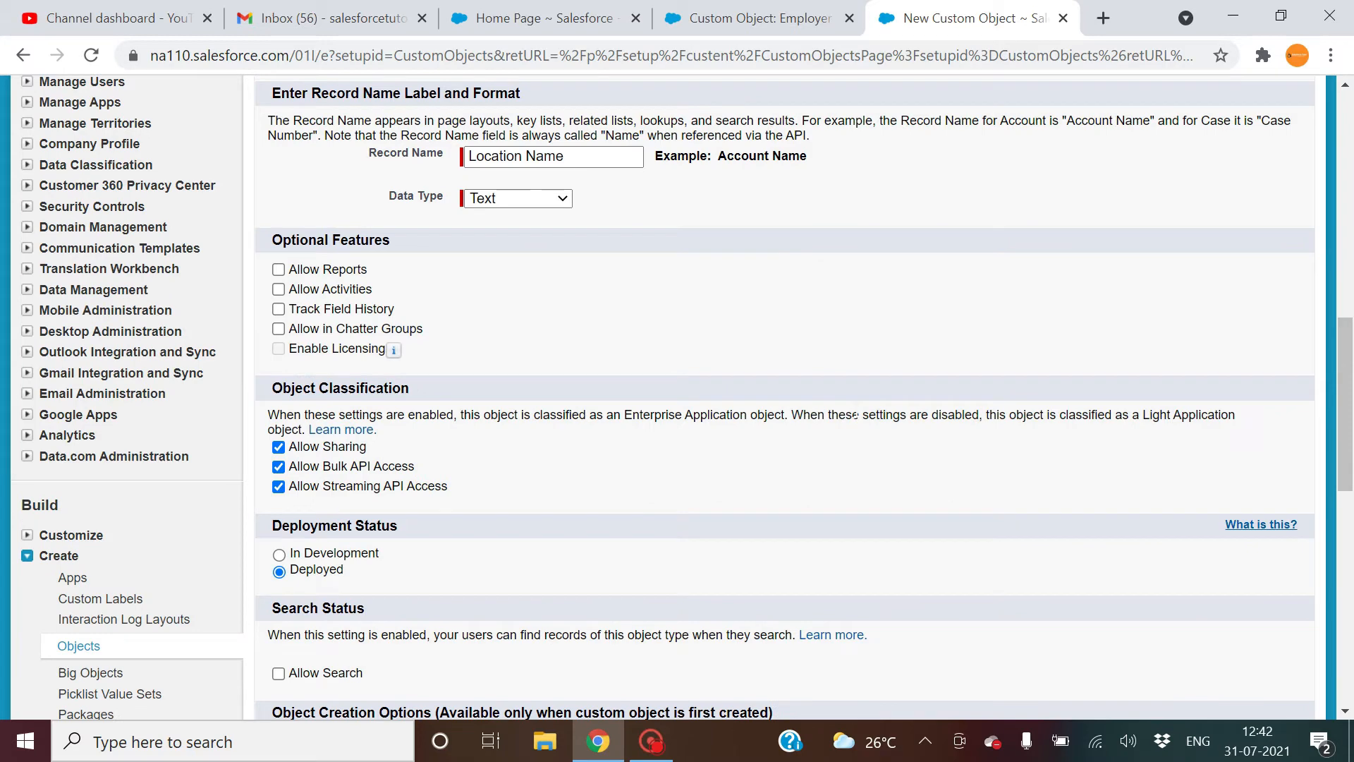
click(319, 270)
click(323, 290)
click(357, 309)
scroll(1350, 478, down, 3)
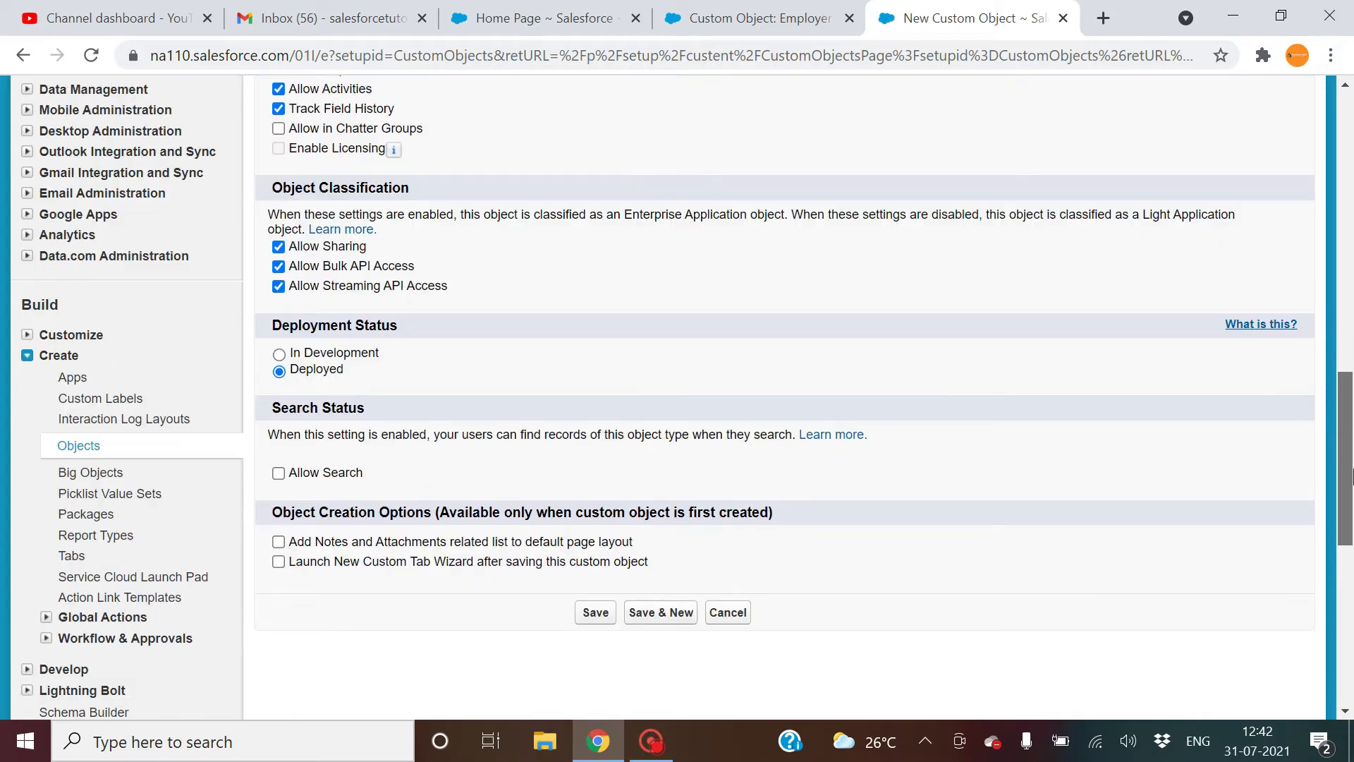
- Save the Location custom object with its deployment status as Deployed
scroll(1351, 478, down, 2)
click(608, 399)
click(594, 468)
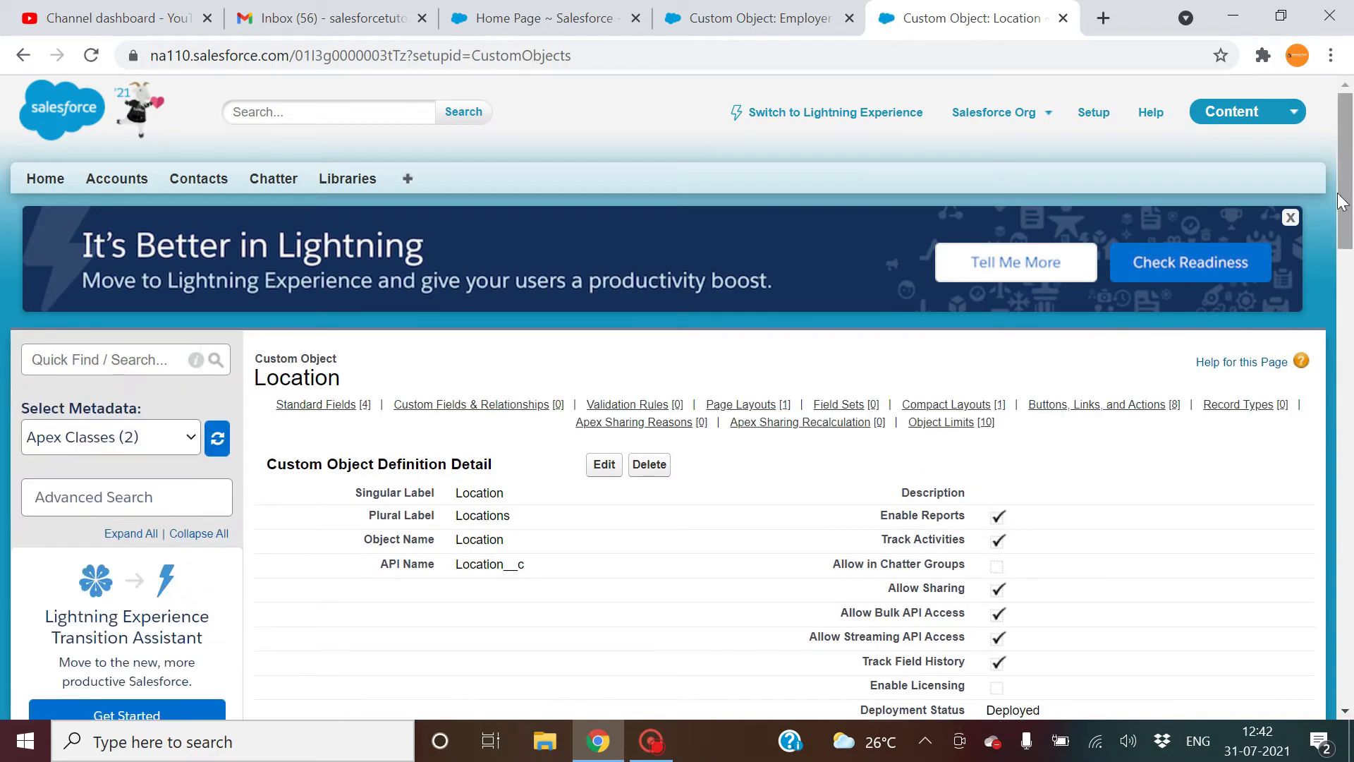
drag(1351, 148, 1339, 261)
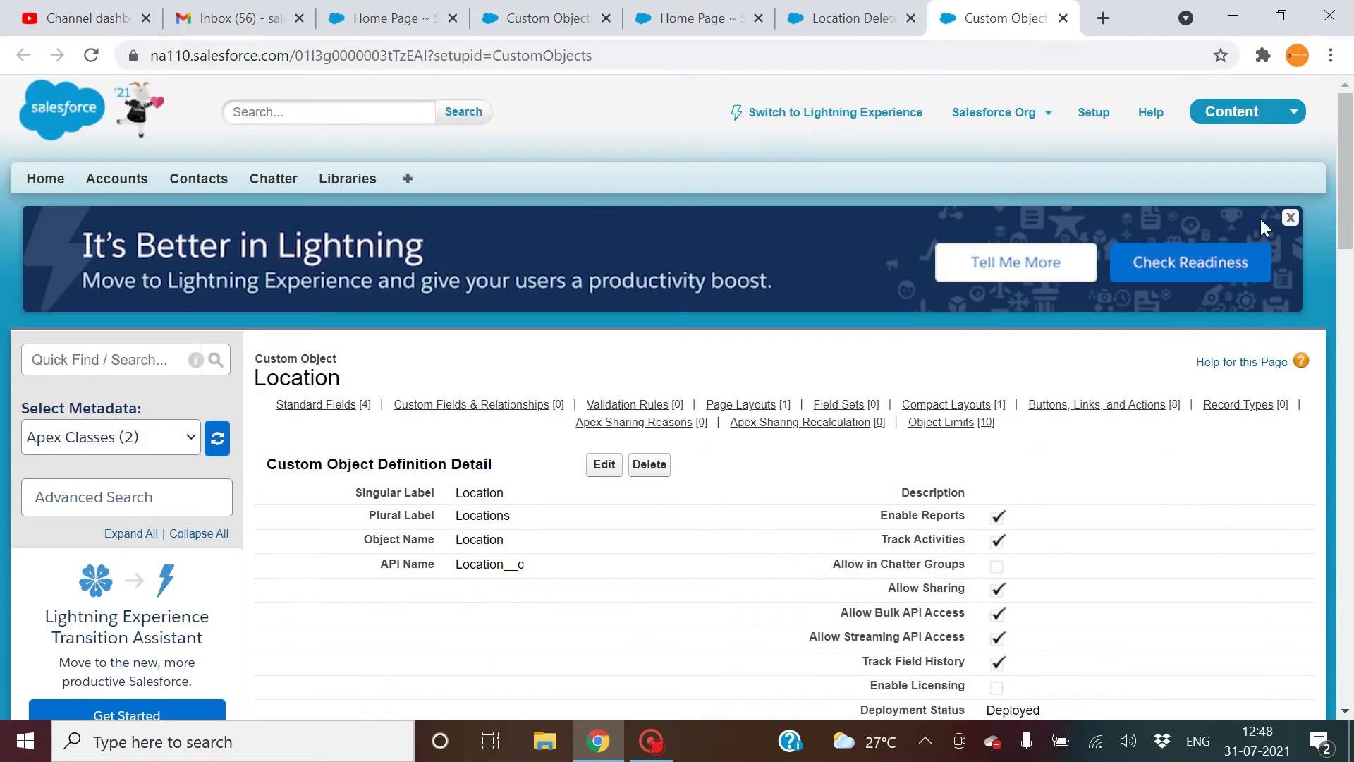
- Start a new custom field on the Location object with the Master-Detail Relationship data type
drag(1345, 180, 1352, 324)
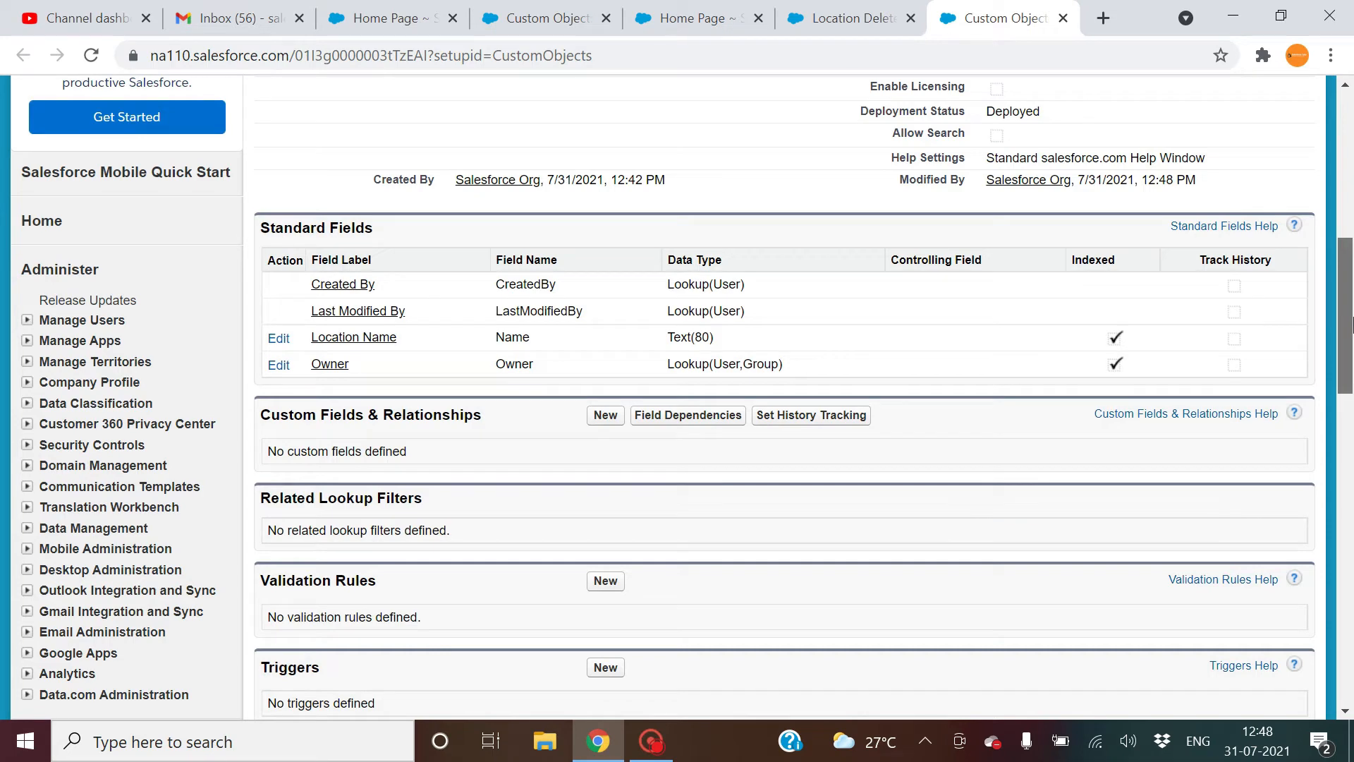
drag(1351, 325, 1347, 245)
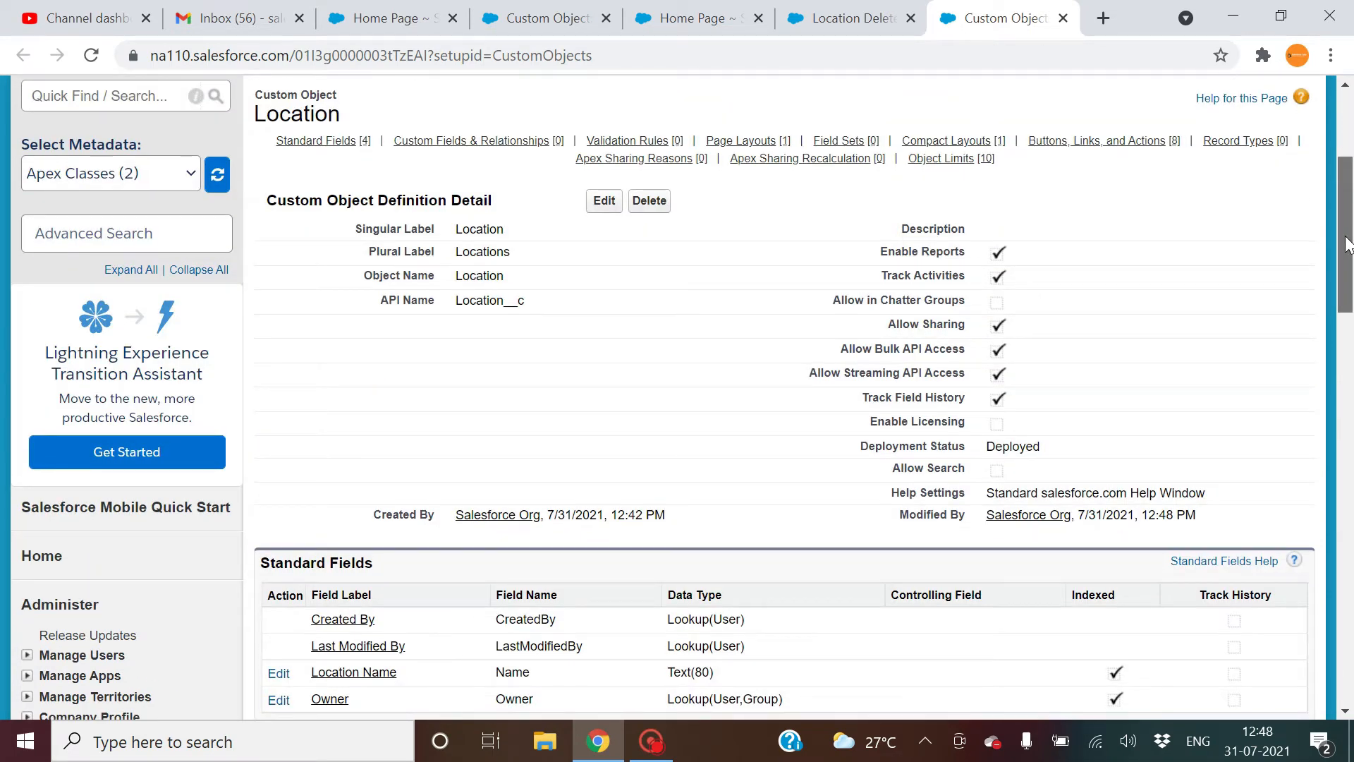
drag(1347, 243, 1351, 354)
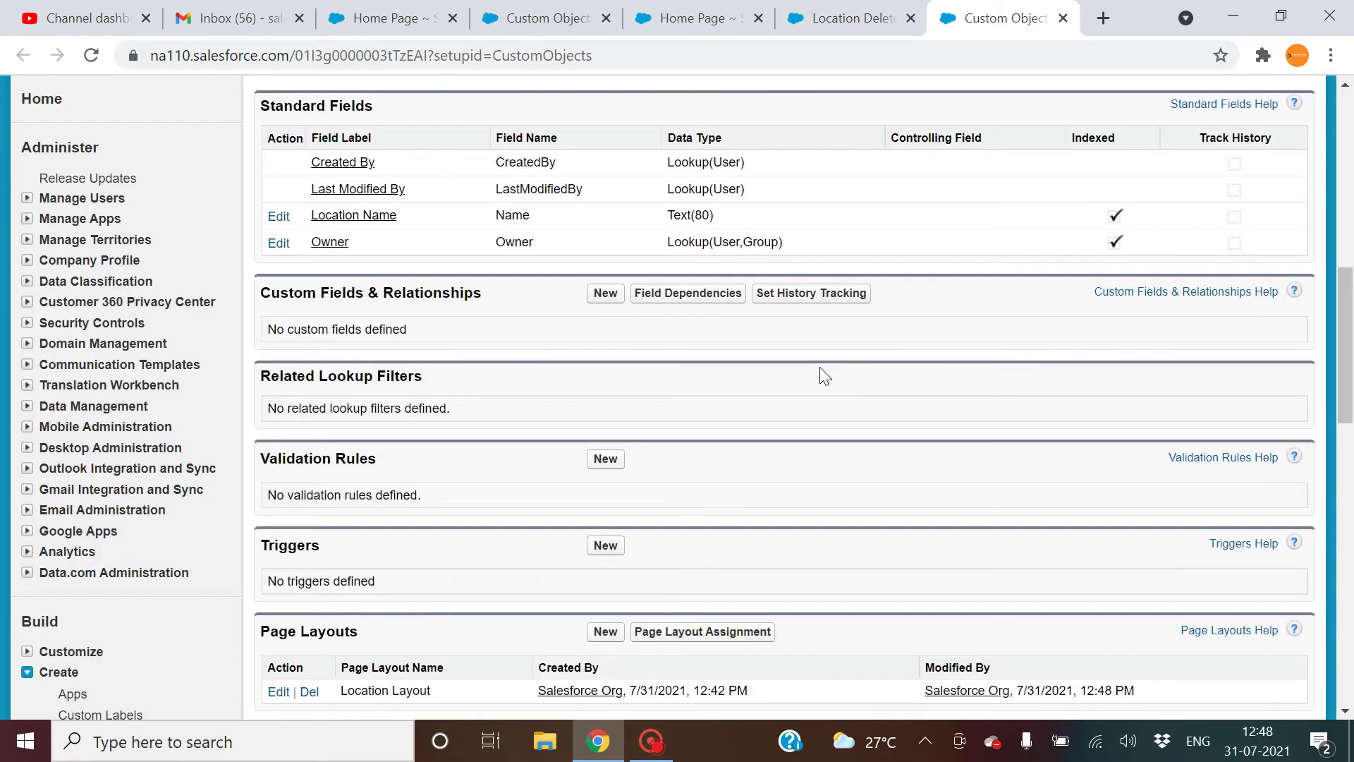
click(605, 294)
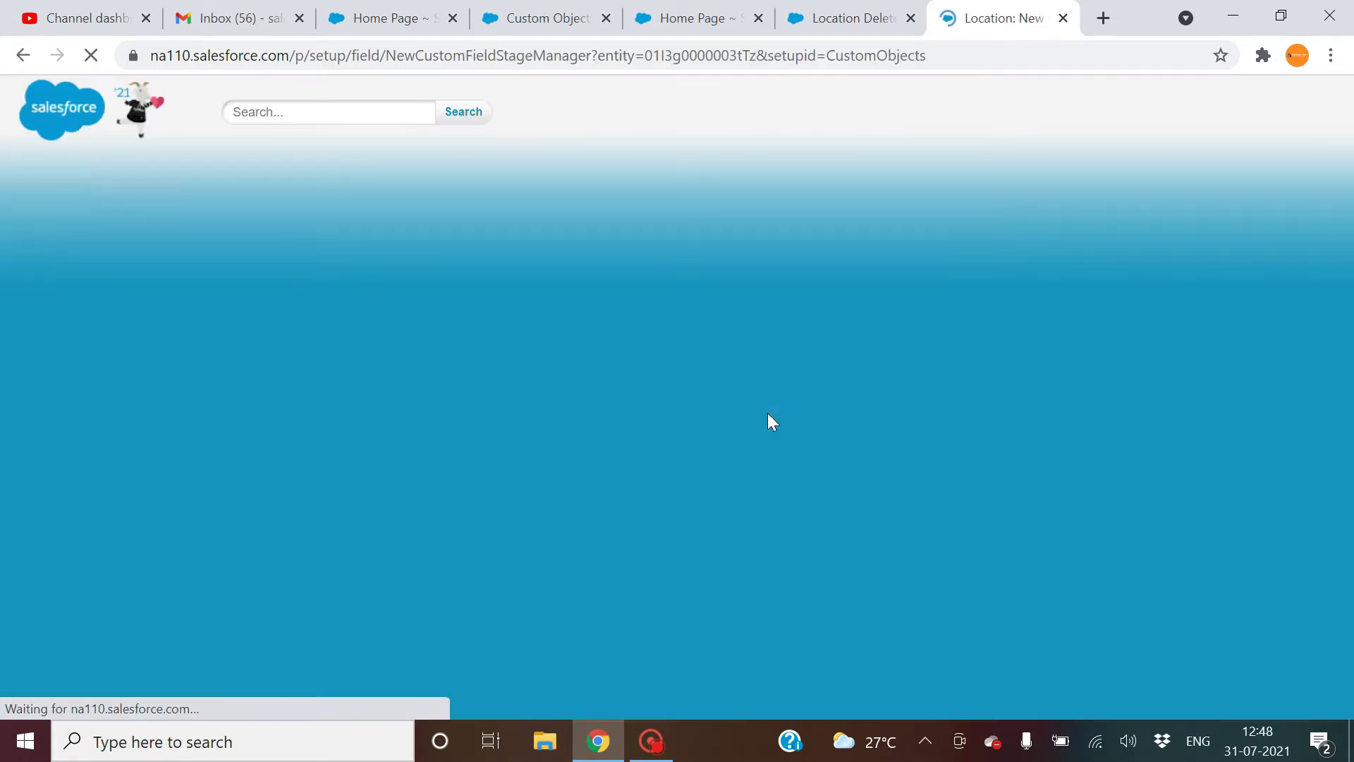
scroll(1160, 363, down, 5)
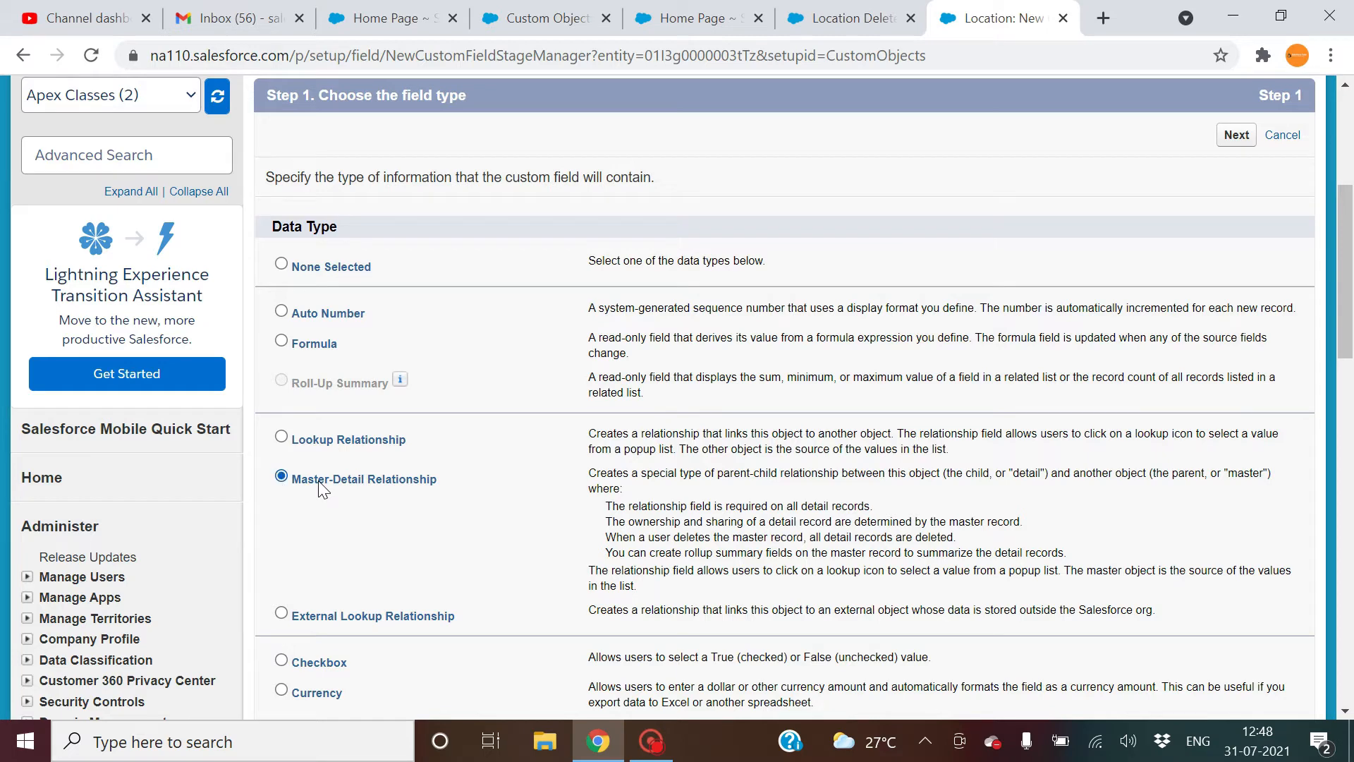
click(1236, 134)
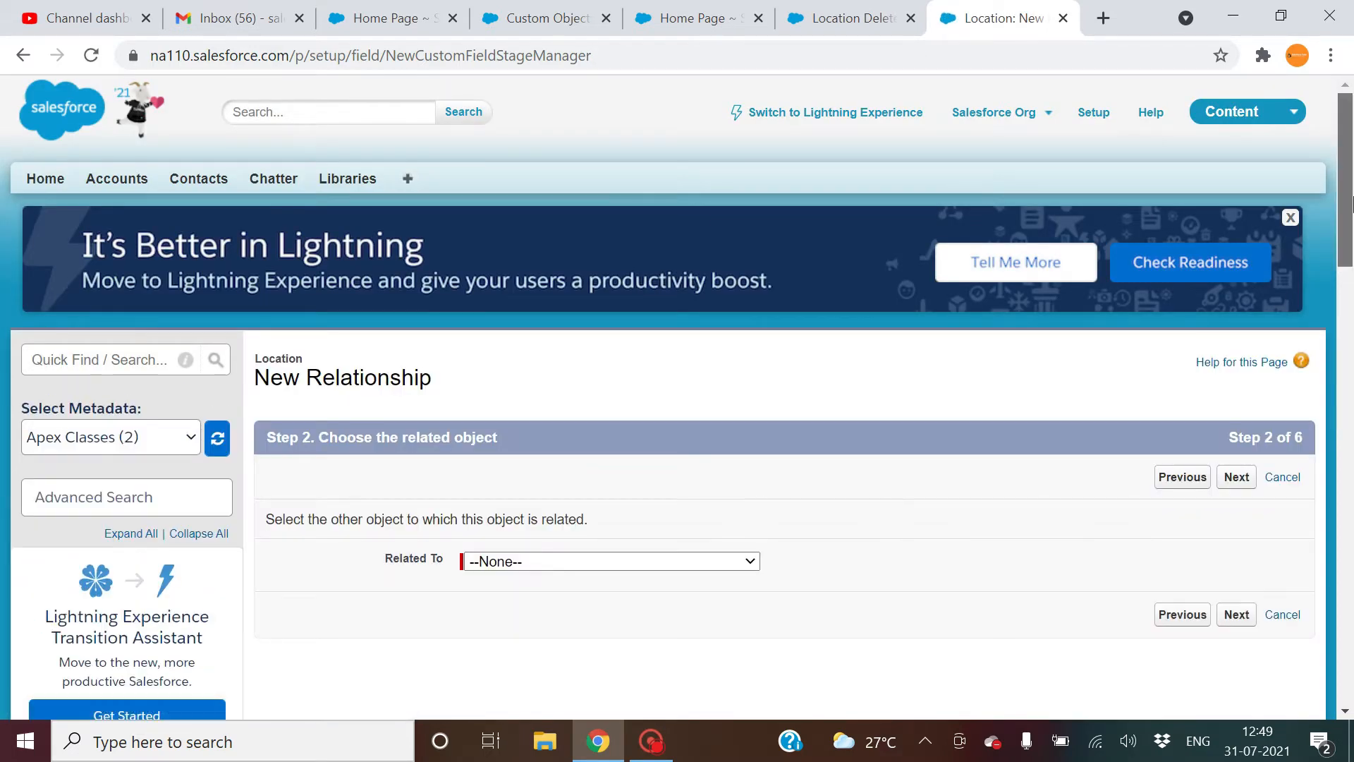
- Relate the Location object's master-detail field to the Employer object and continue to the field naming
scroll(1352, 204, down, 2)
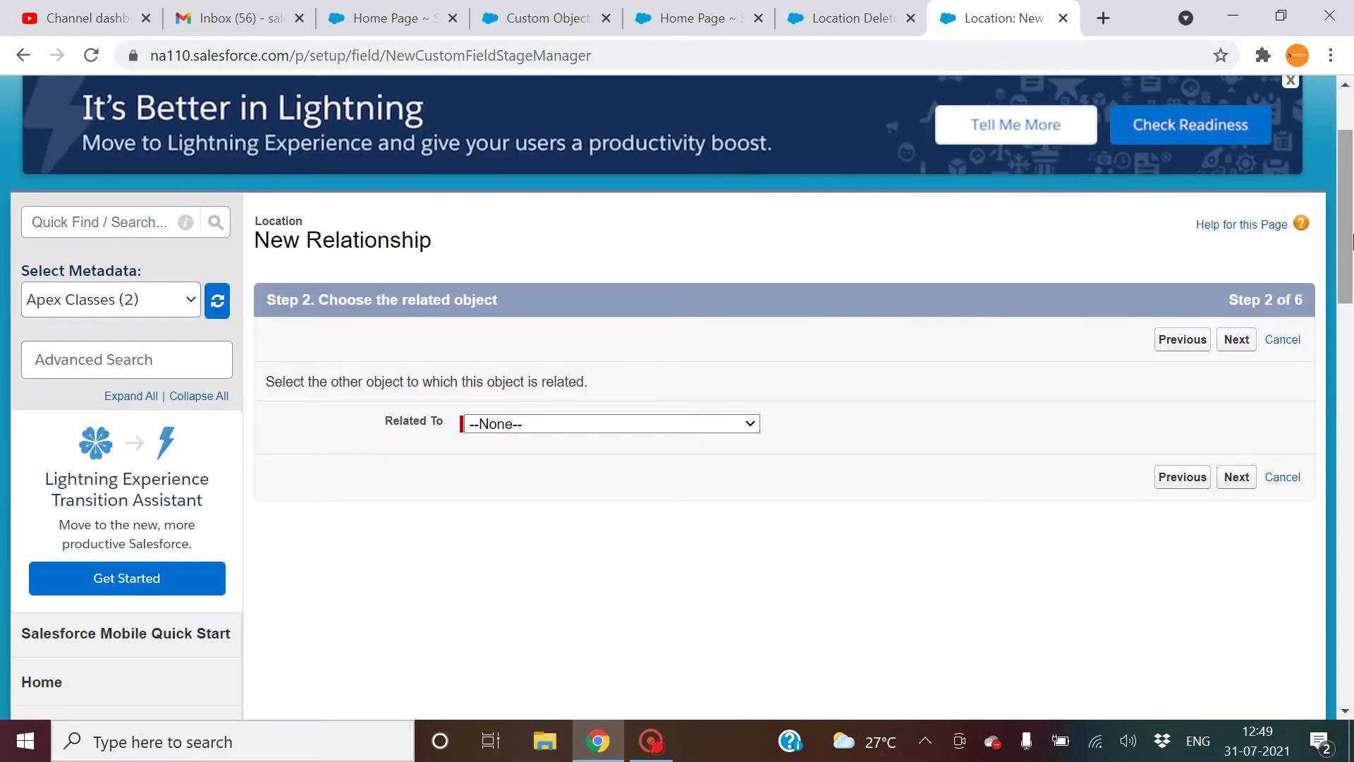
click(637, 425)
key(e)
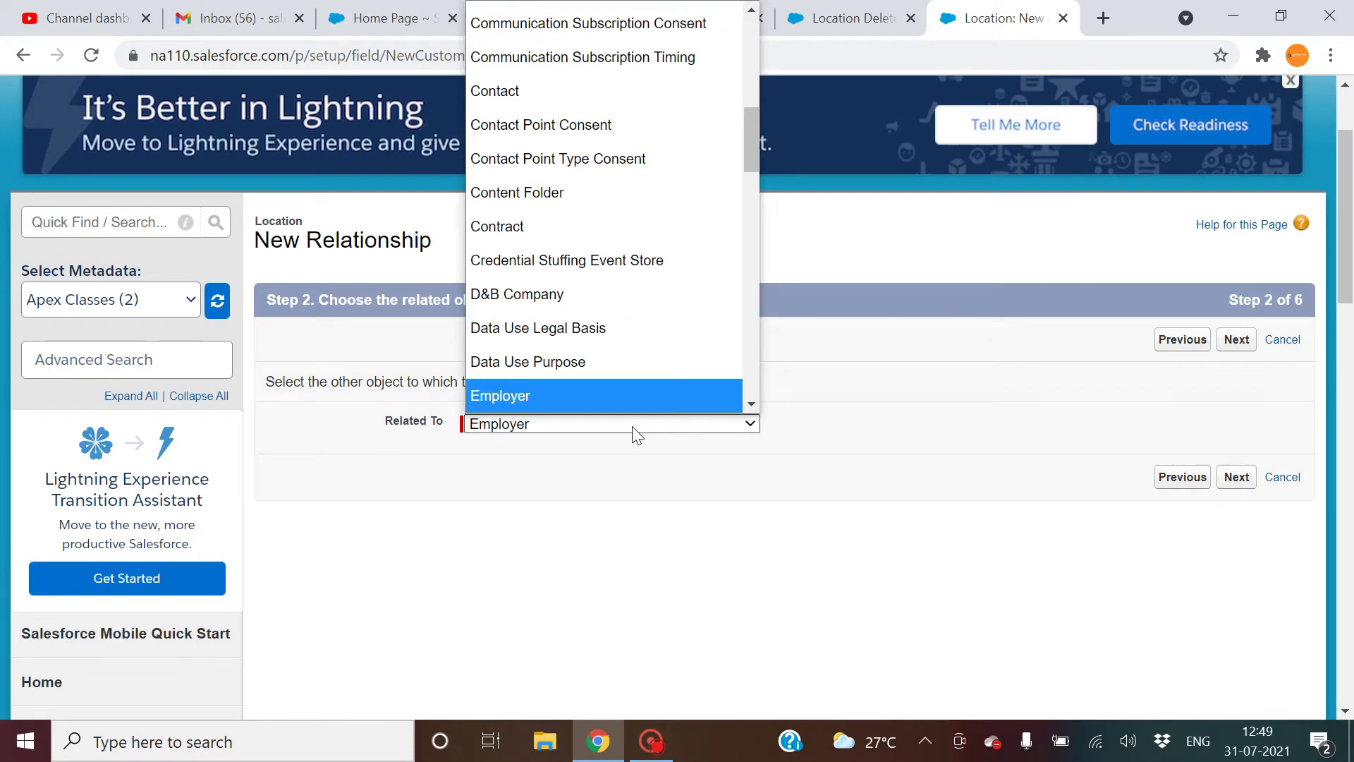
key(Return)
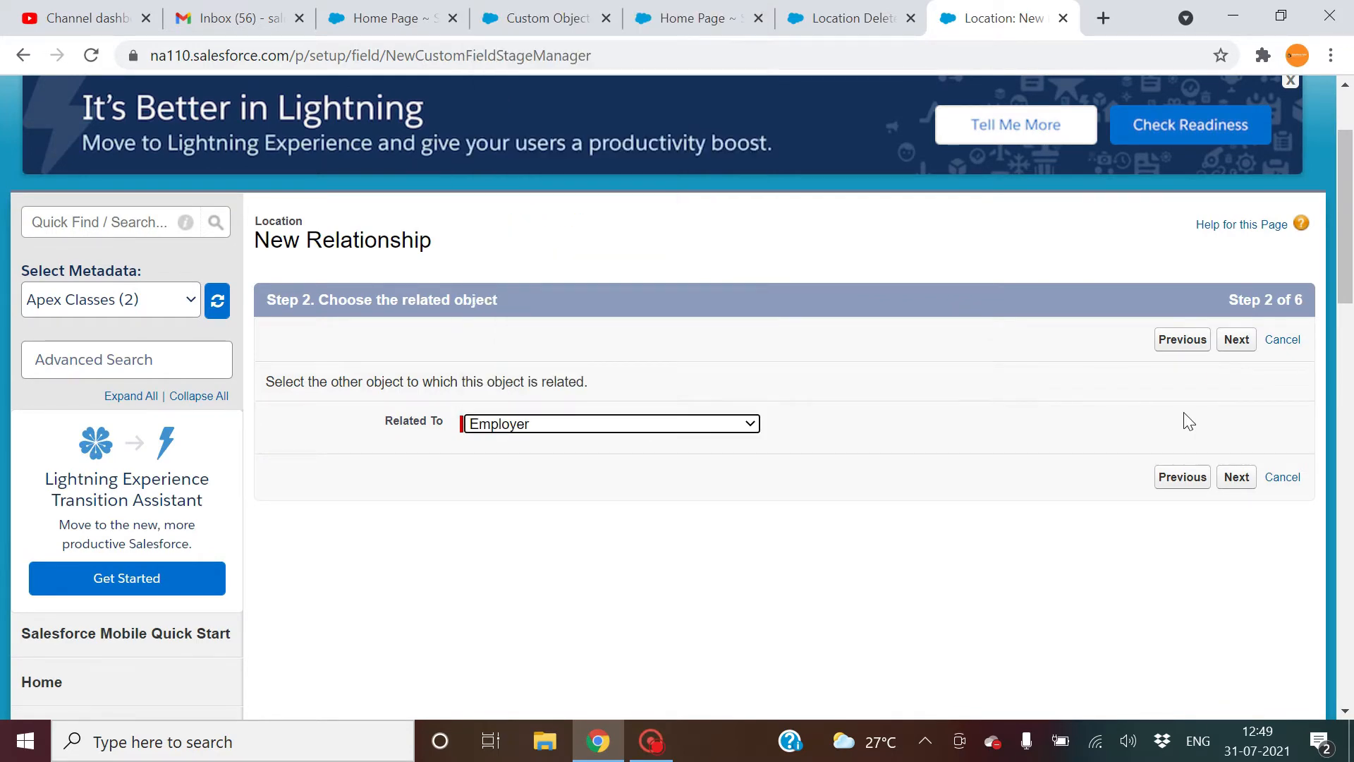
click(1237, 340)
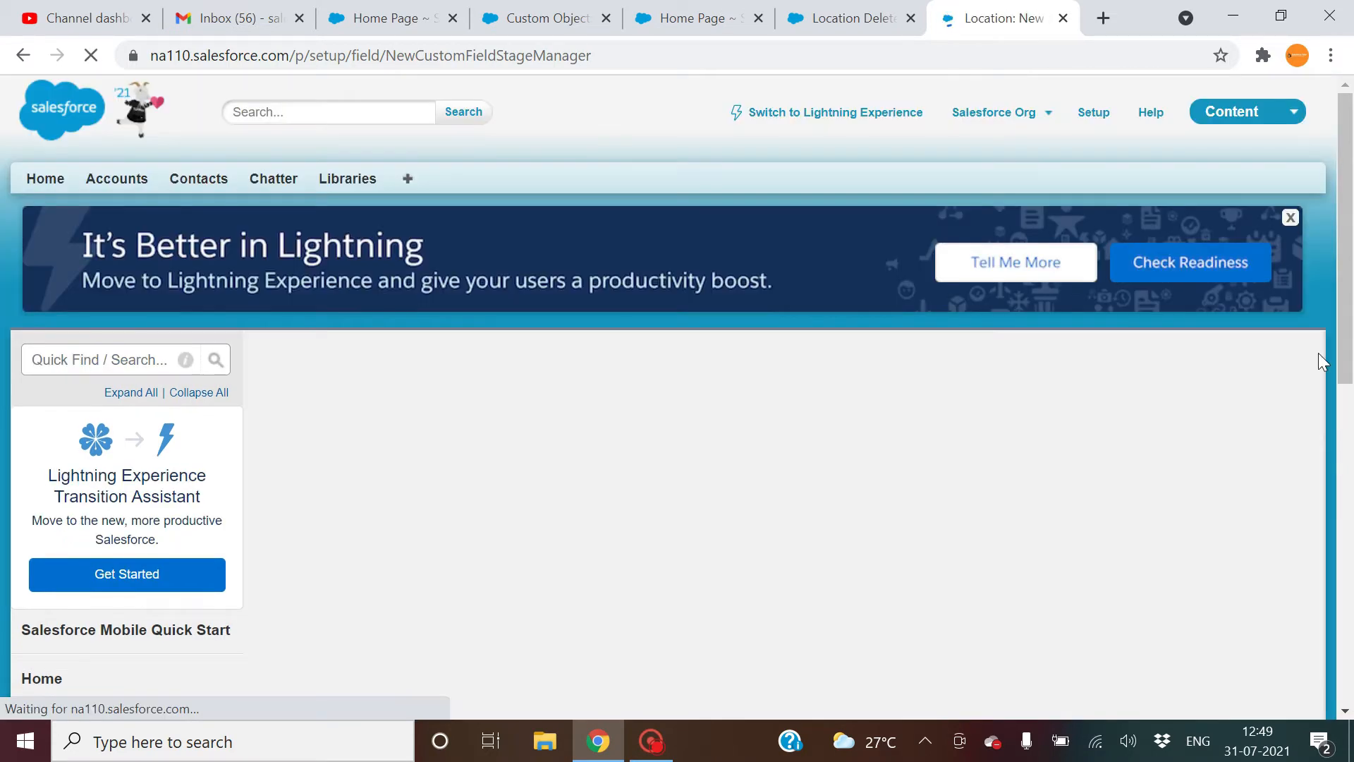
- Set the relationship's field name to Employer, keeping the Employer label and the child relationship name Locations
scroll(1350, 223, down, 3)
click(591, 392)
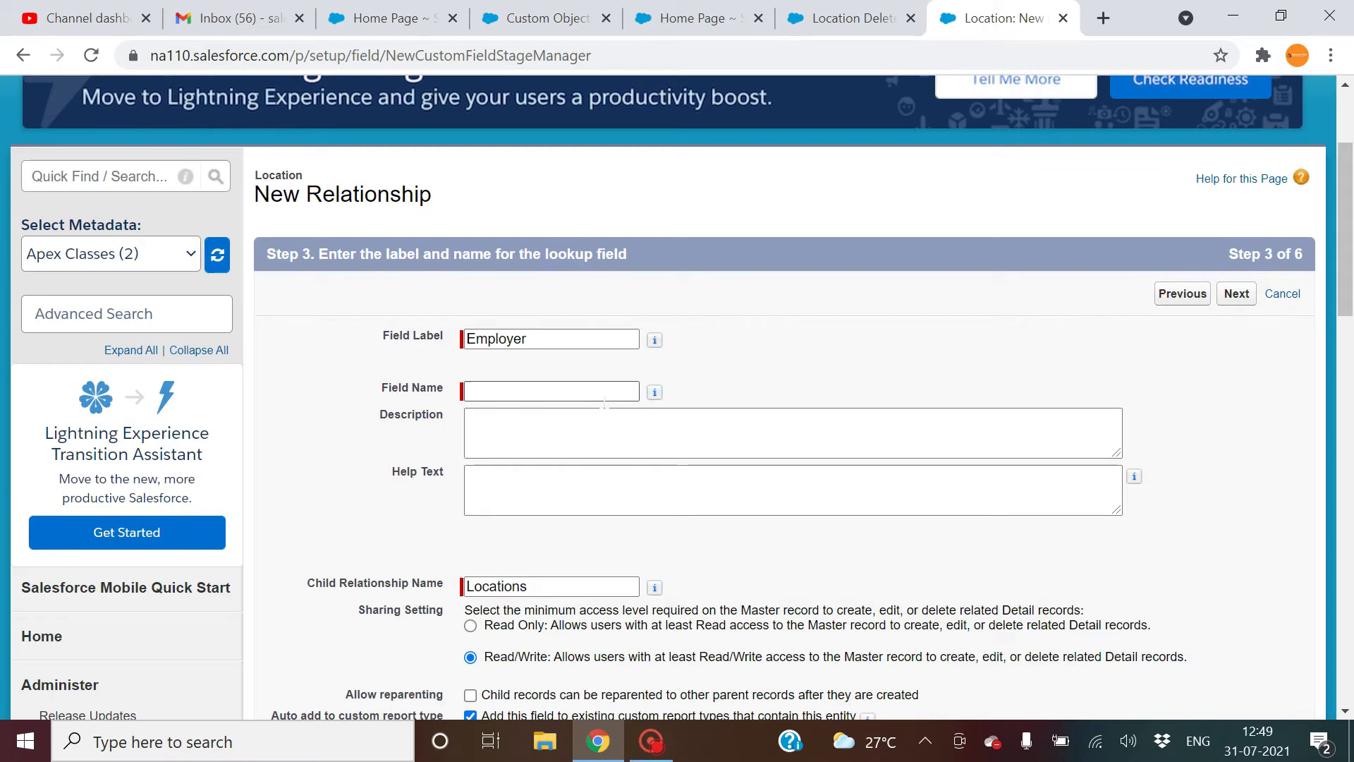
text(Employer)
key(Tab)
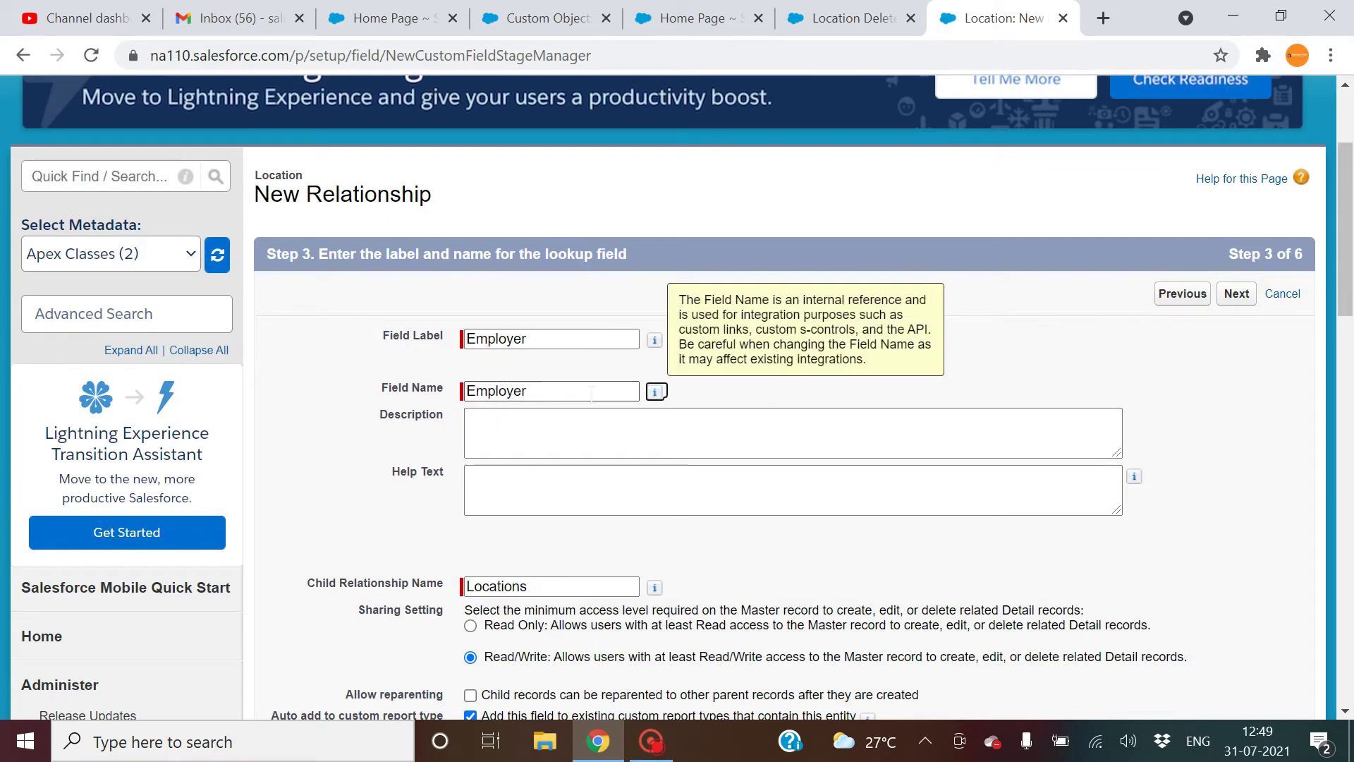
click(1236, 293)
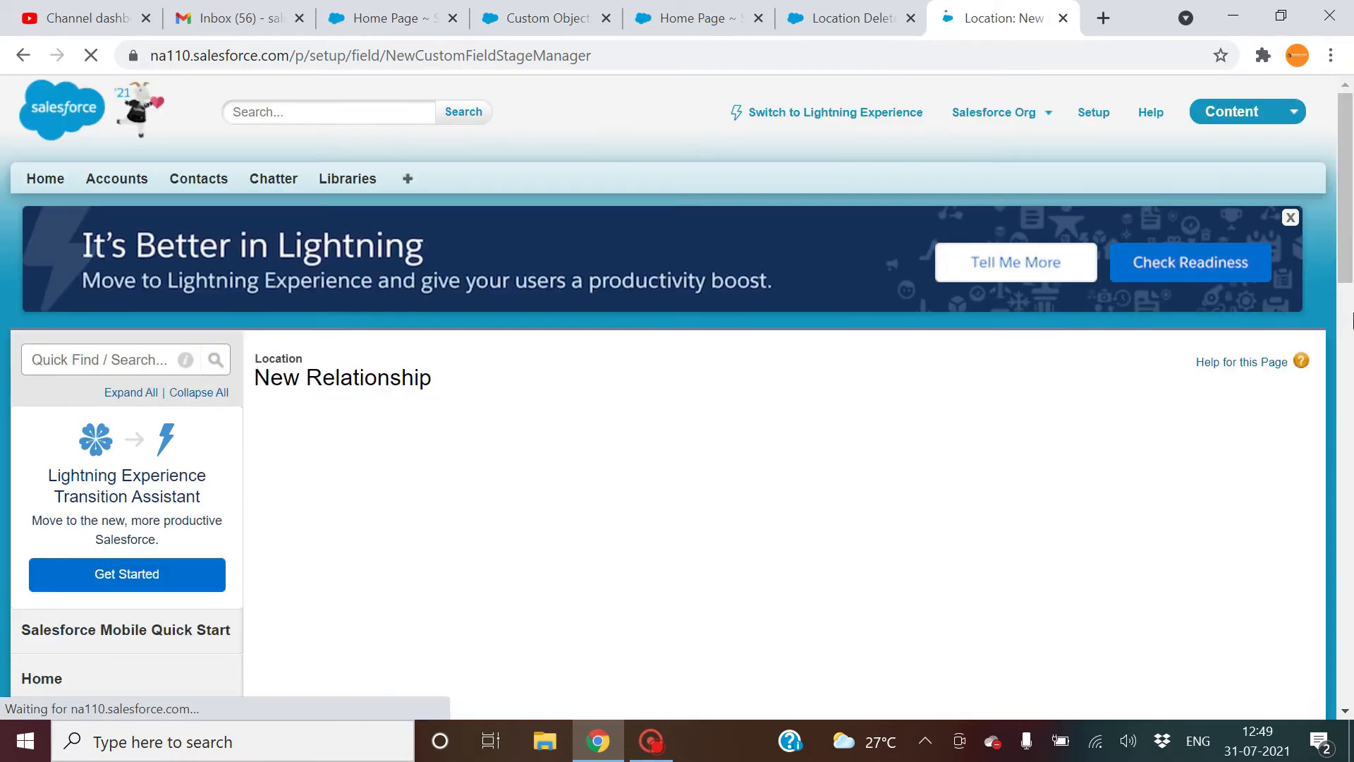
- Accept the field-level security and the Location Layout assignment for the Employer relationship field
scroll(1323, 225, down, 4)
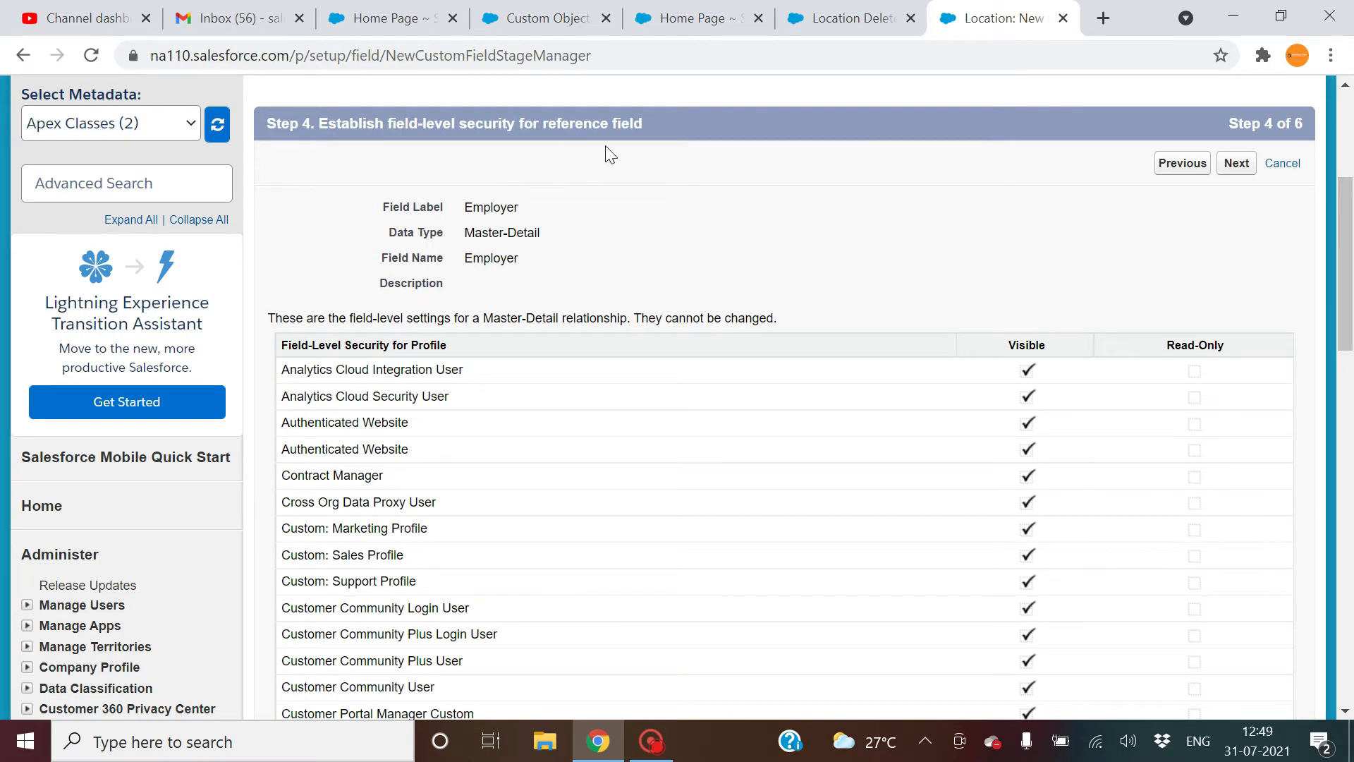
click(1236, 163)
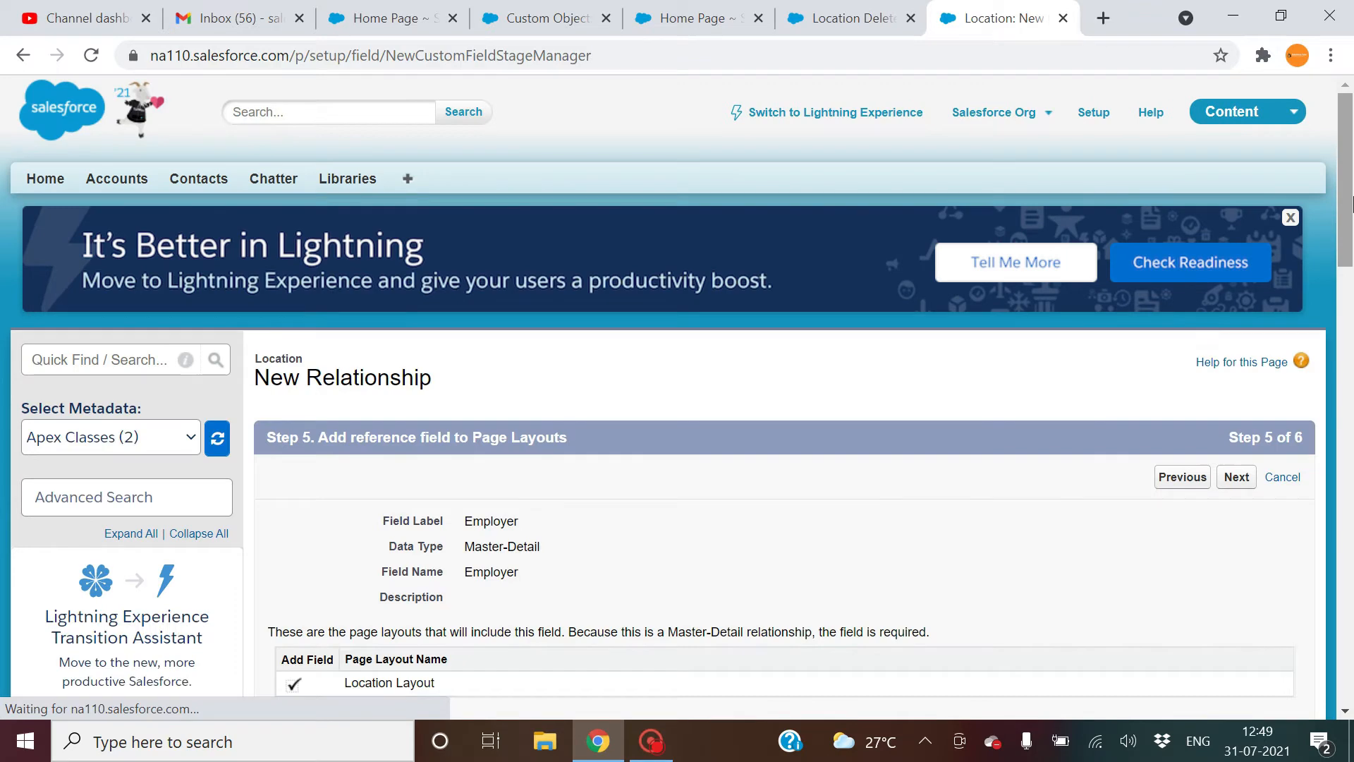
scroll(1352, 257, down, 3)
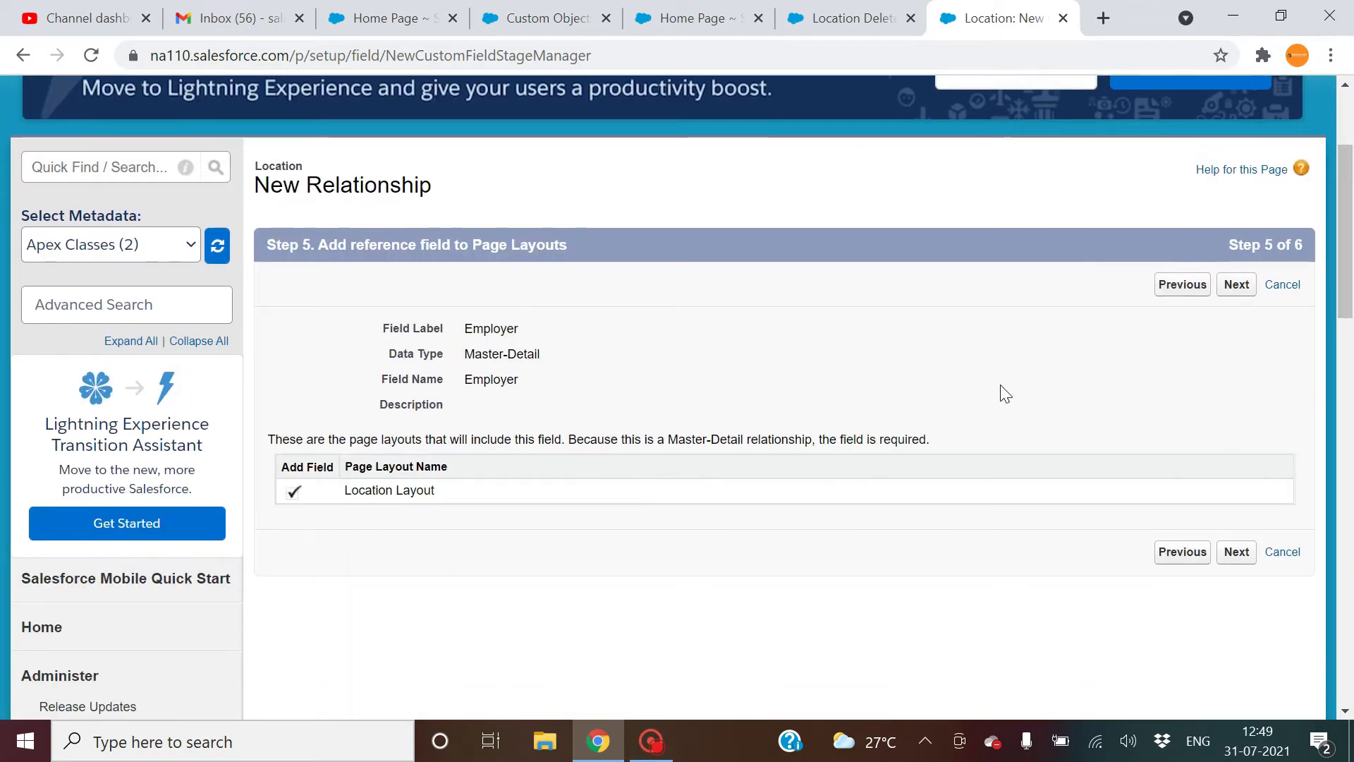
click(1241, 289)
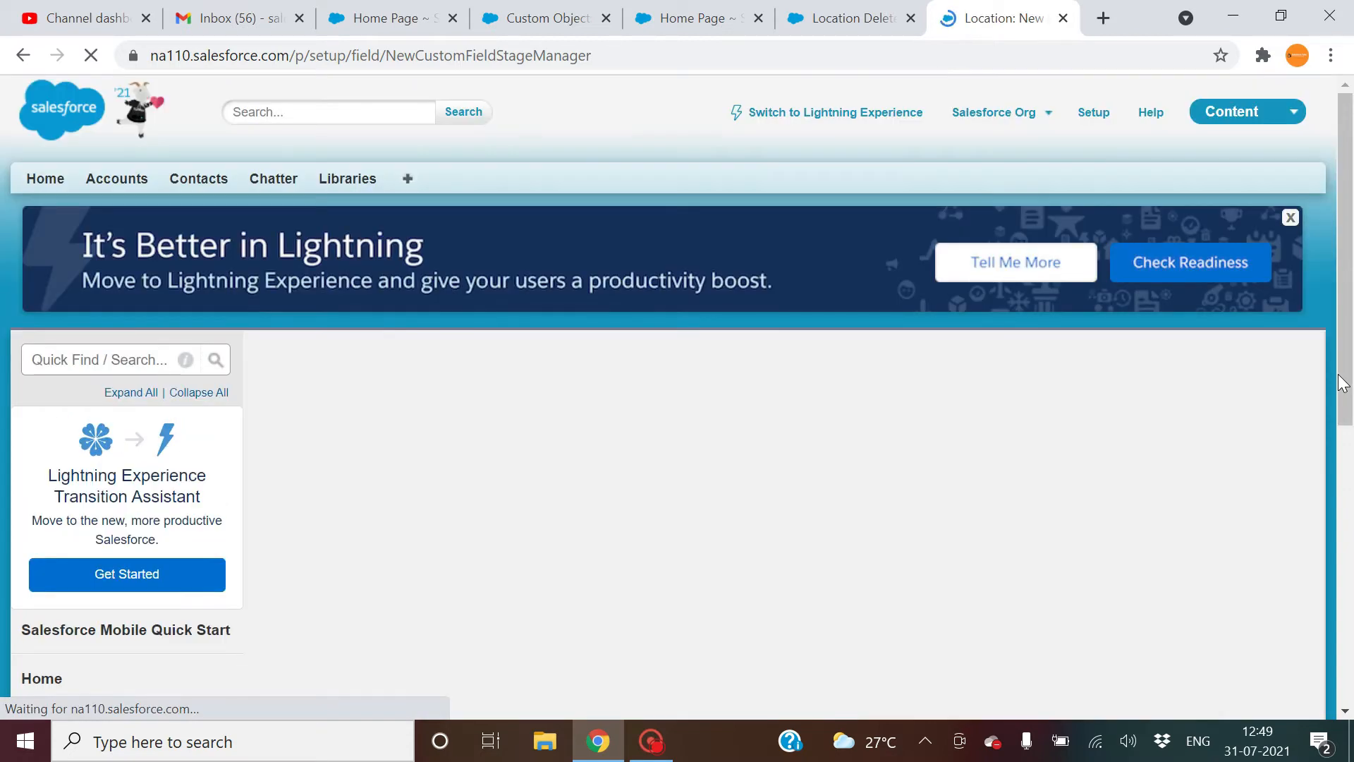
- Keep Locations as the related list label on the Employer Layout and save the relationship field
scroll(936, 408, down, 3)
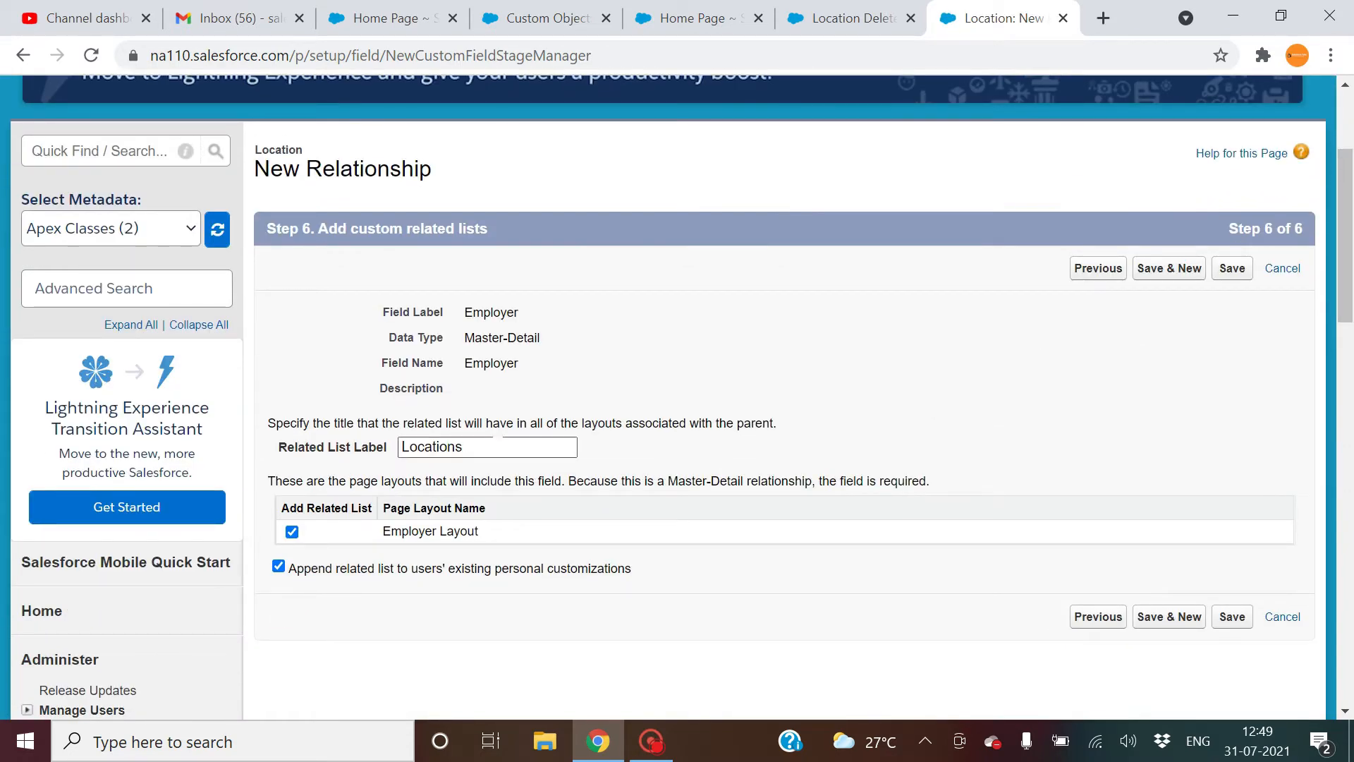
click(474, 449)
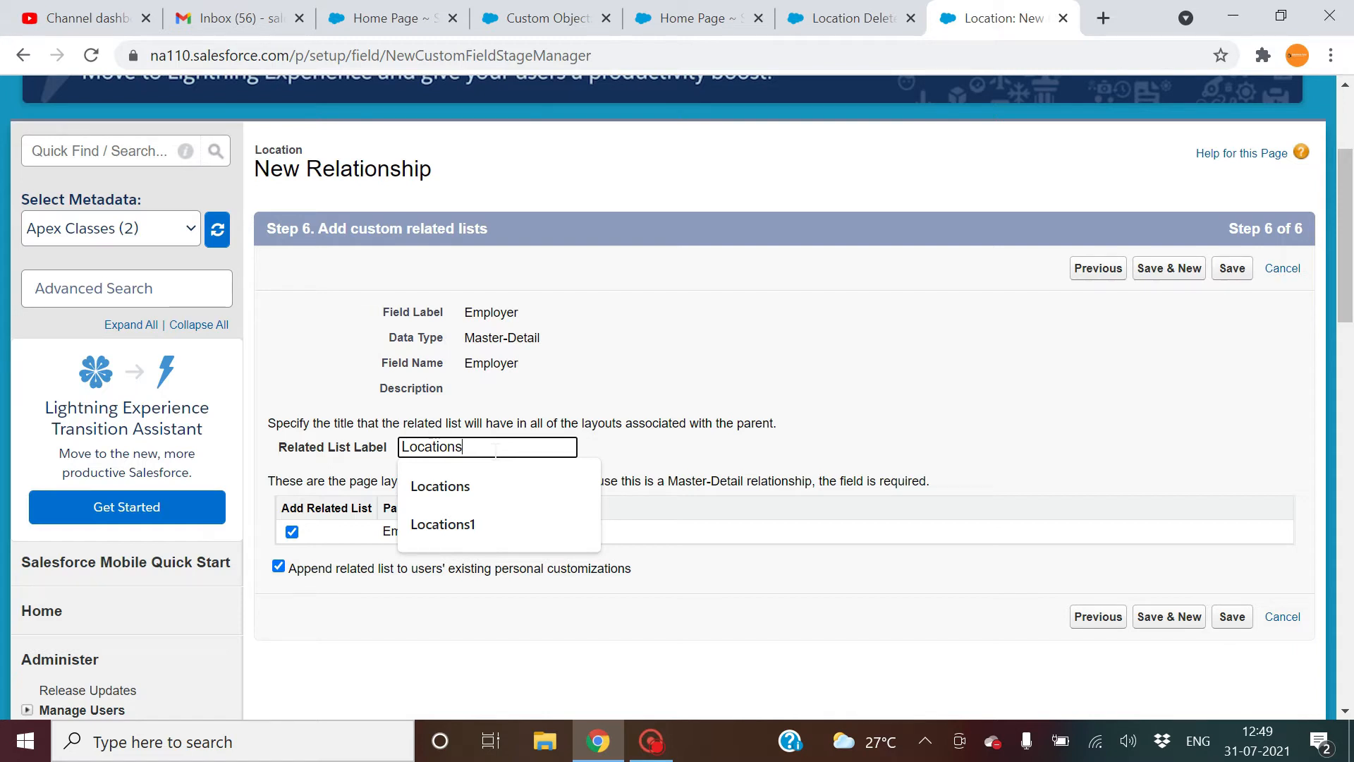
click(1231, 269)
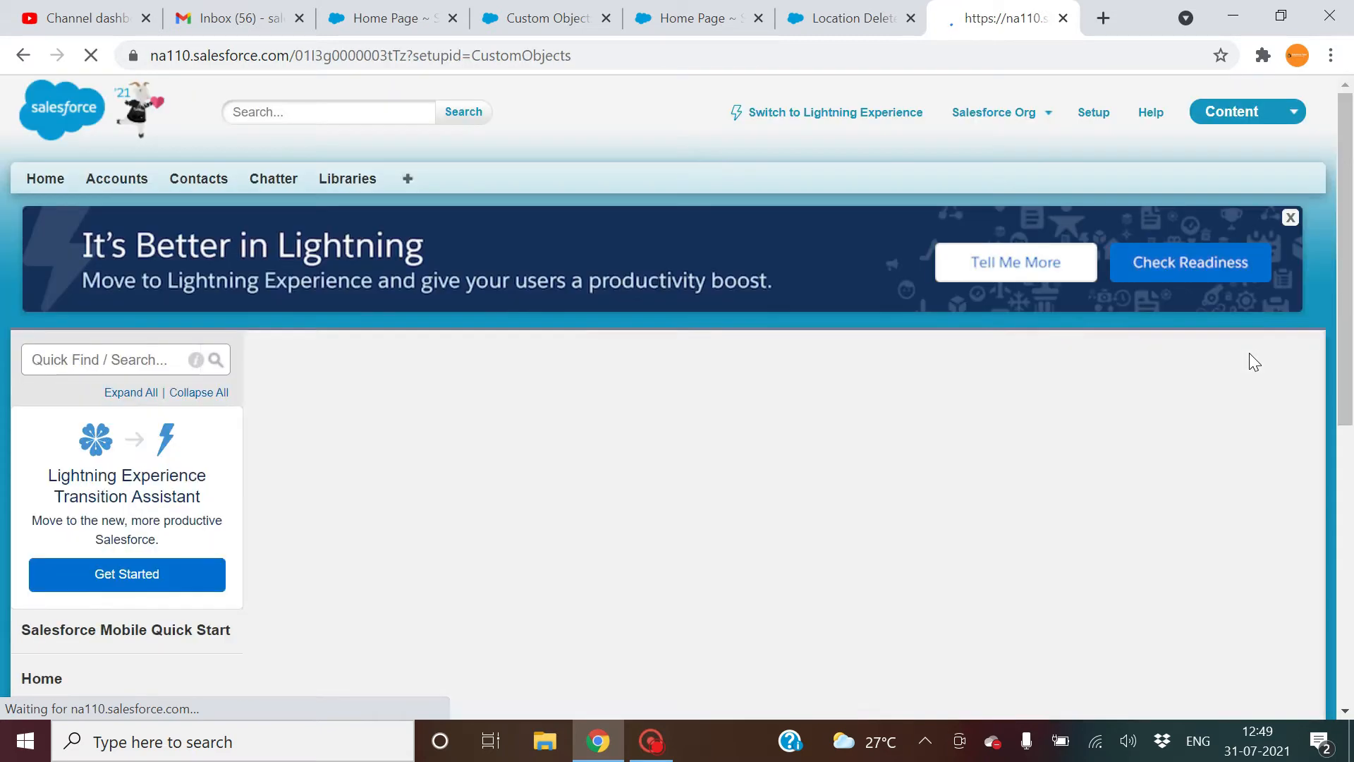
- Review the Location object's Employer field definition and its master-detail options, and return to the Location object
scroll(677, 395, down, 9)
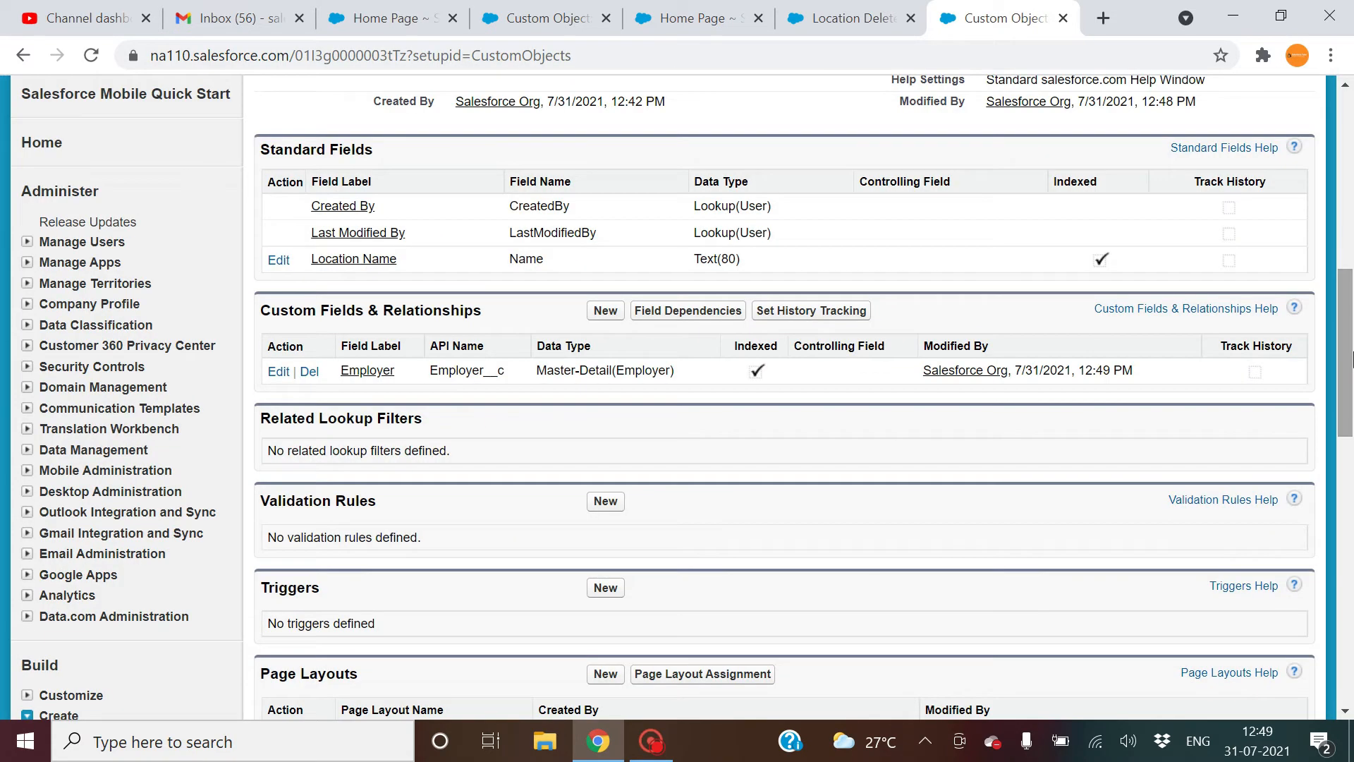
click(358, 369)
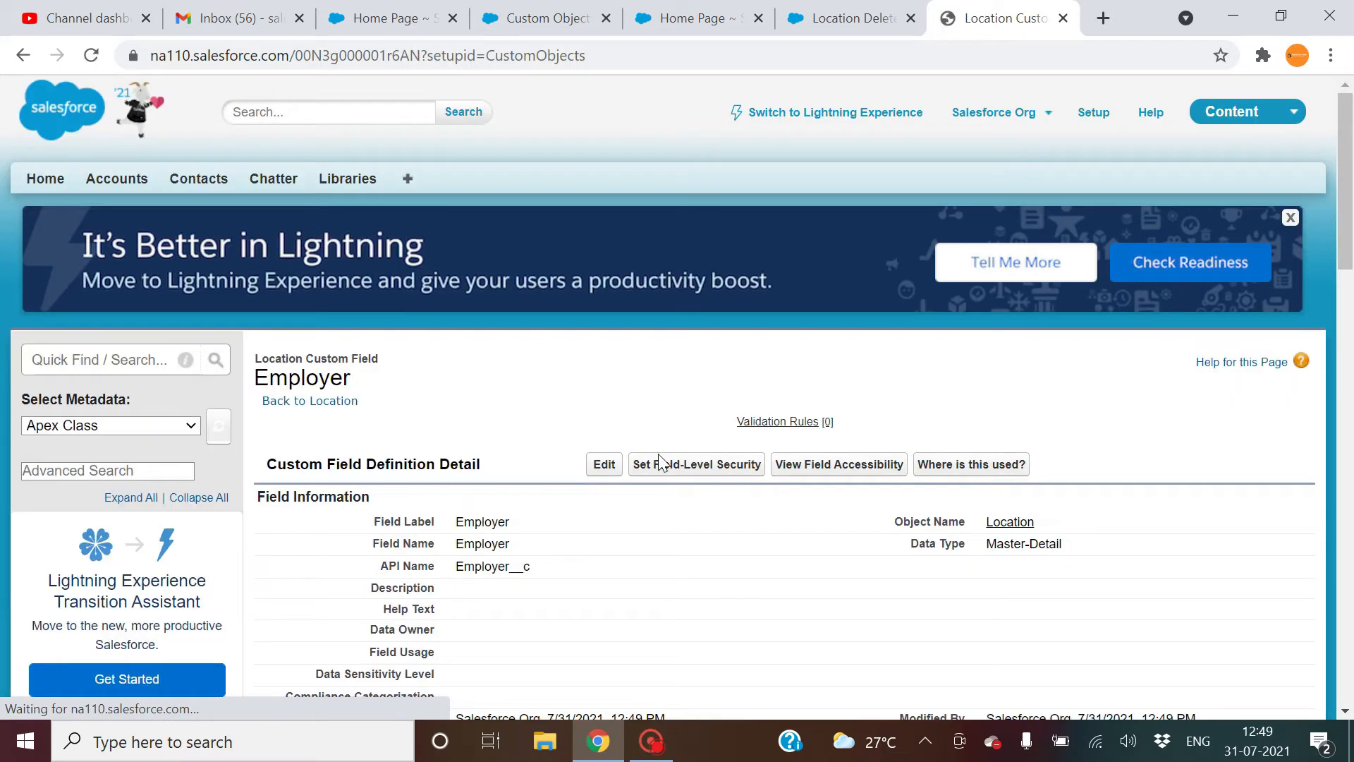
scroll(1350, 180, down, 6)
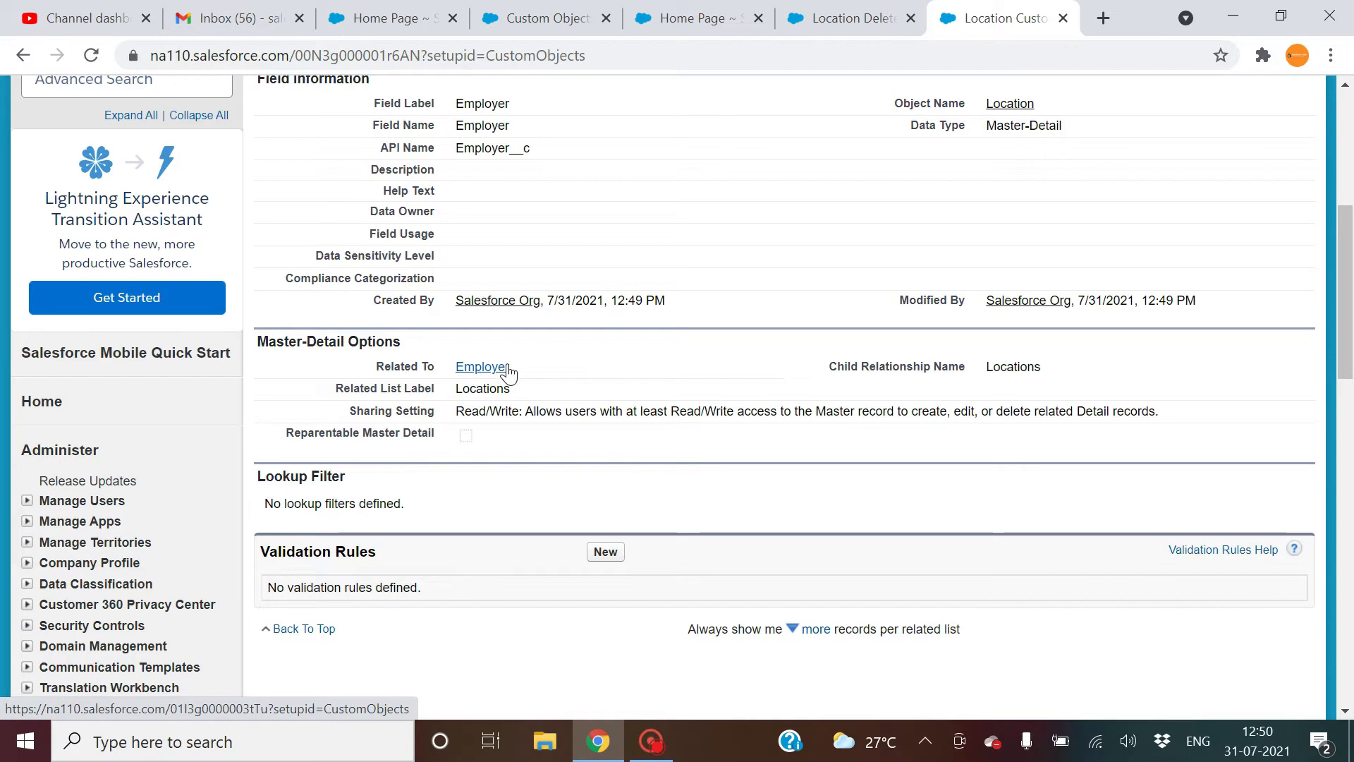
key(alt+Left)
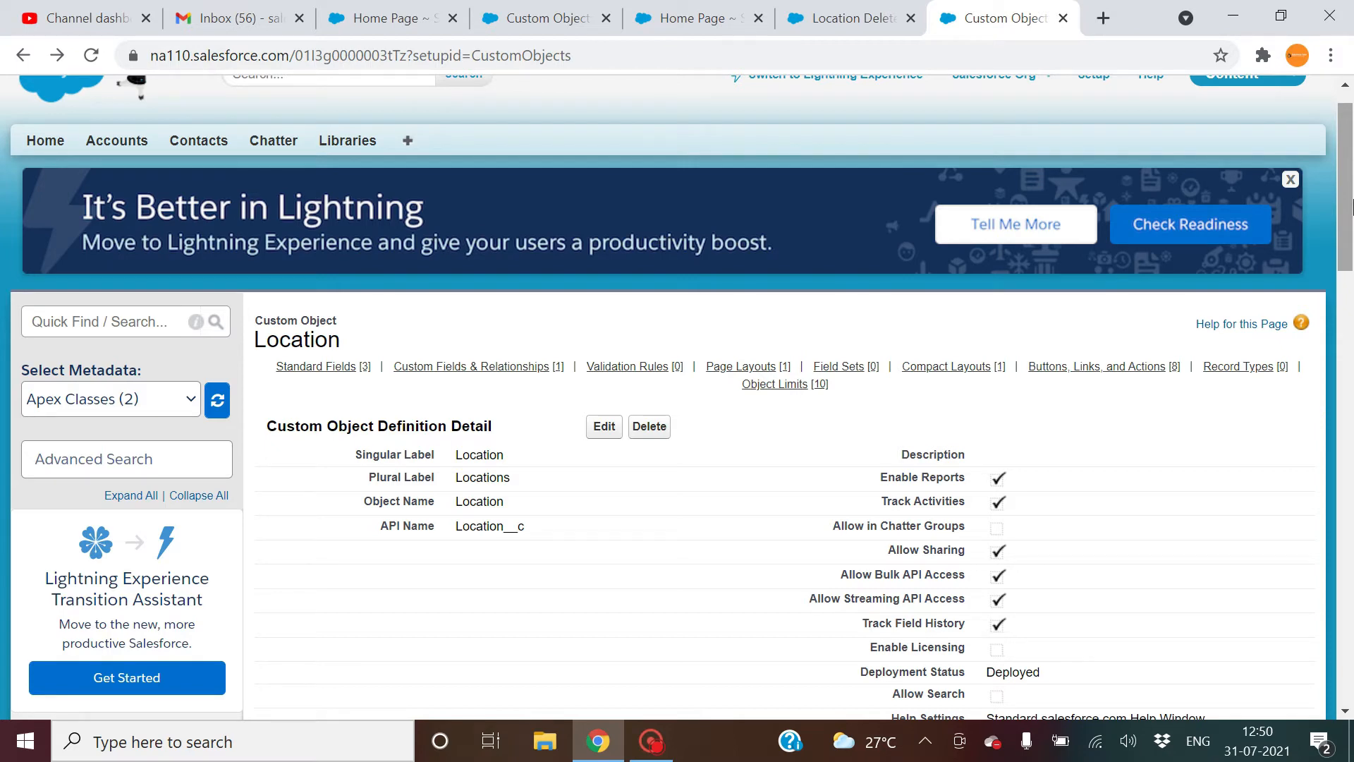
drag(1353, 230, 1351, 201)
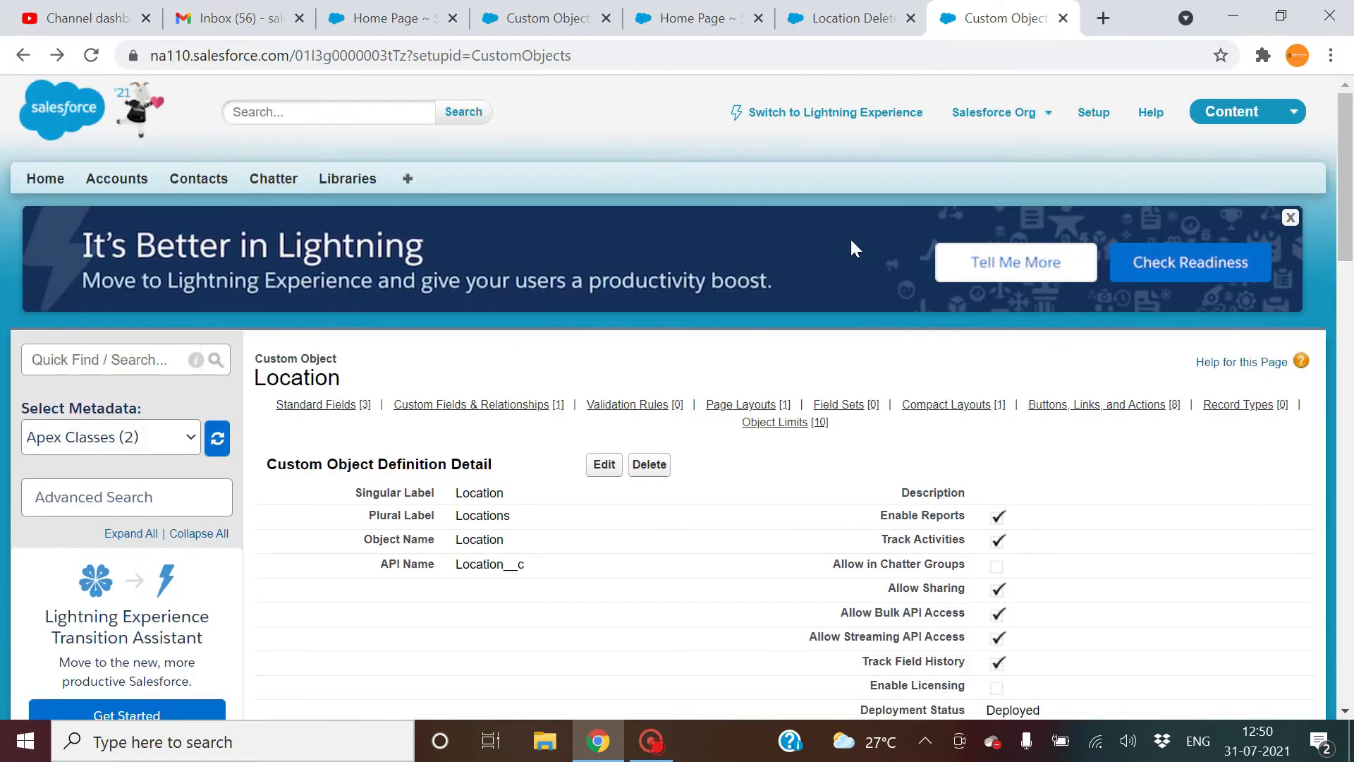
- Show all tabs in a new browser tab, find Locations with "loca" and open it
middle_click(409, 178)
click(1026, 11)
key(ctrl+f)
text(loca)
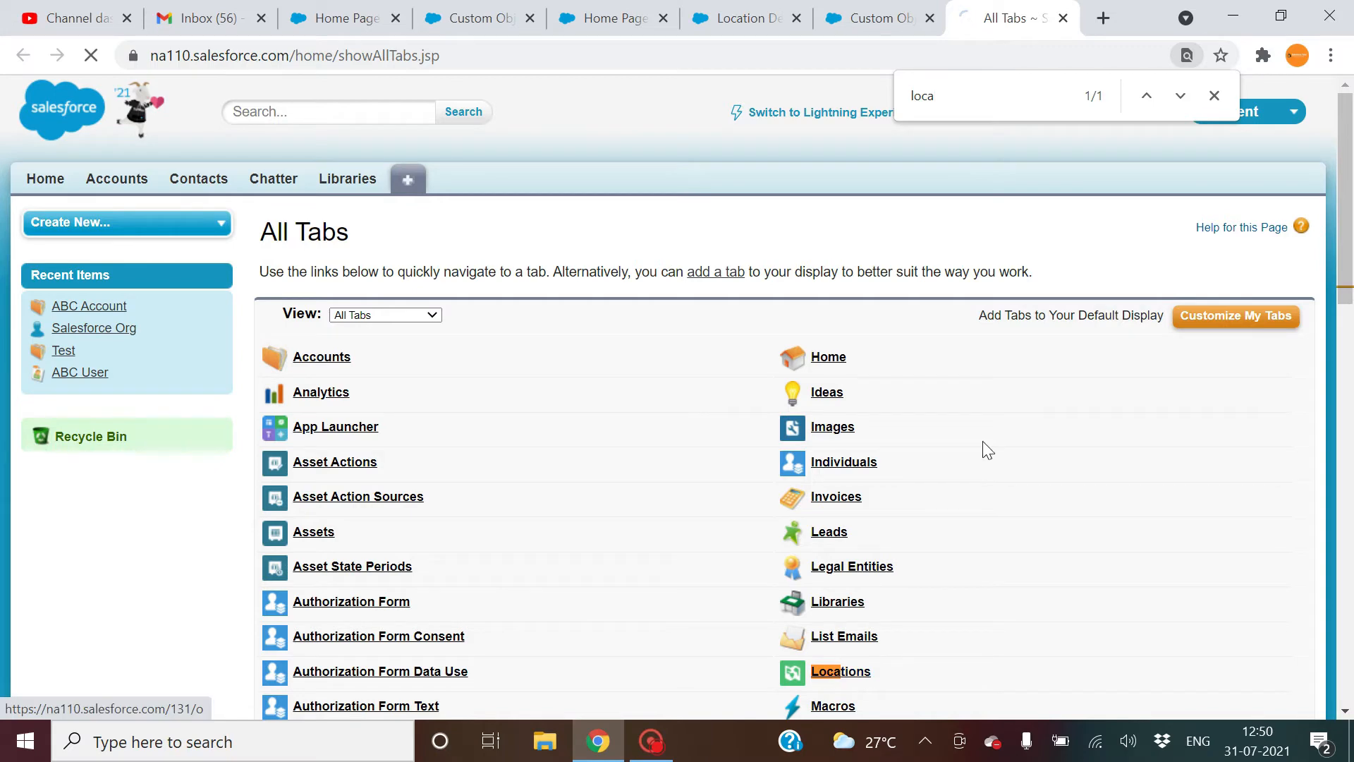
key(ctrl+Return)
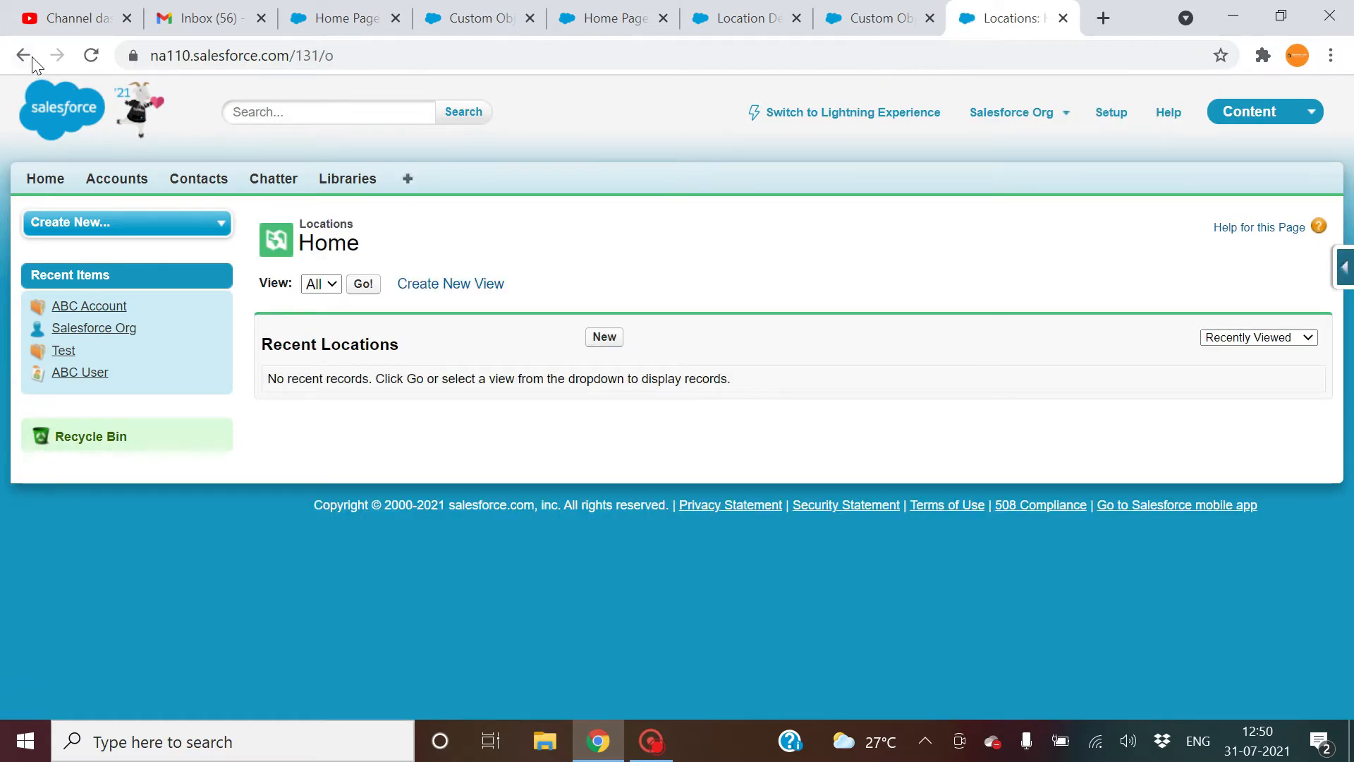
- Return to the list of all tabs, find Employers with "empl" and open it
click(409, 180)
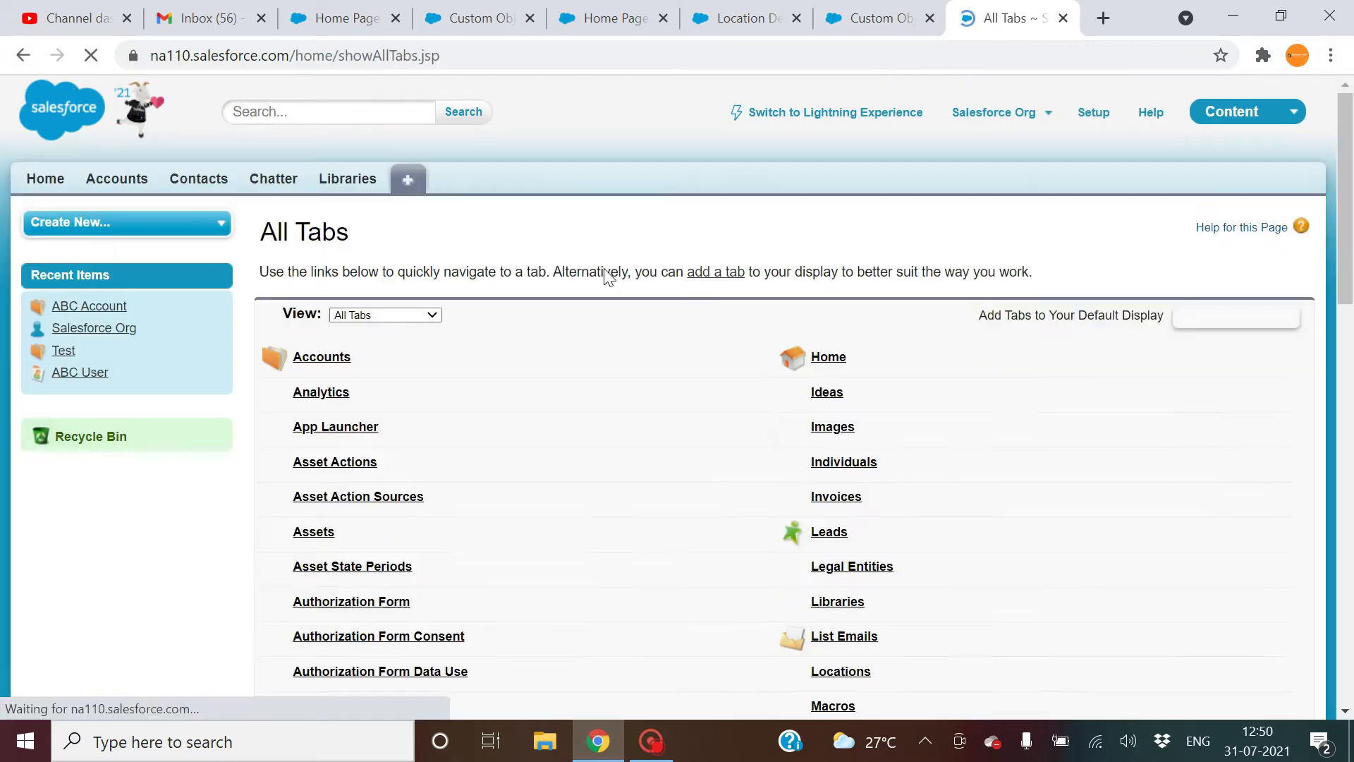
key(ctrl+f)
text(em)
key(BackSpace)
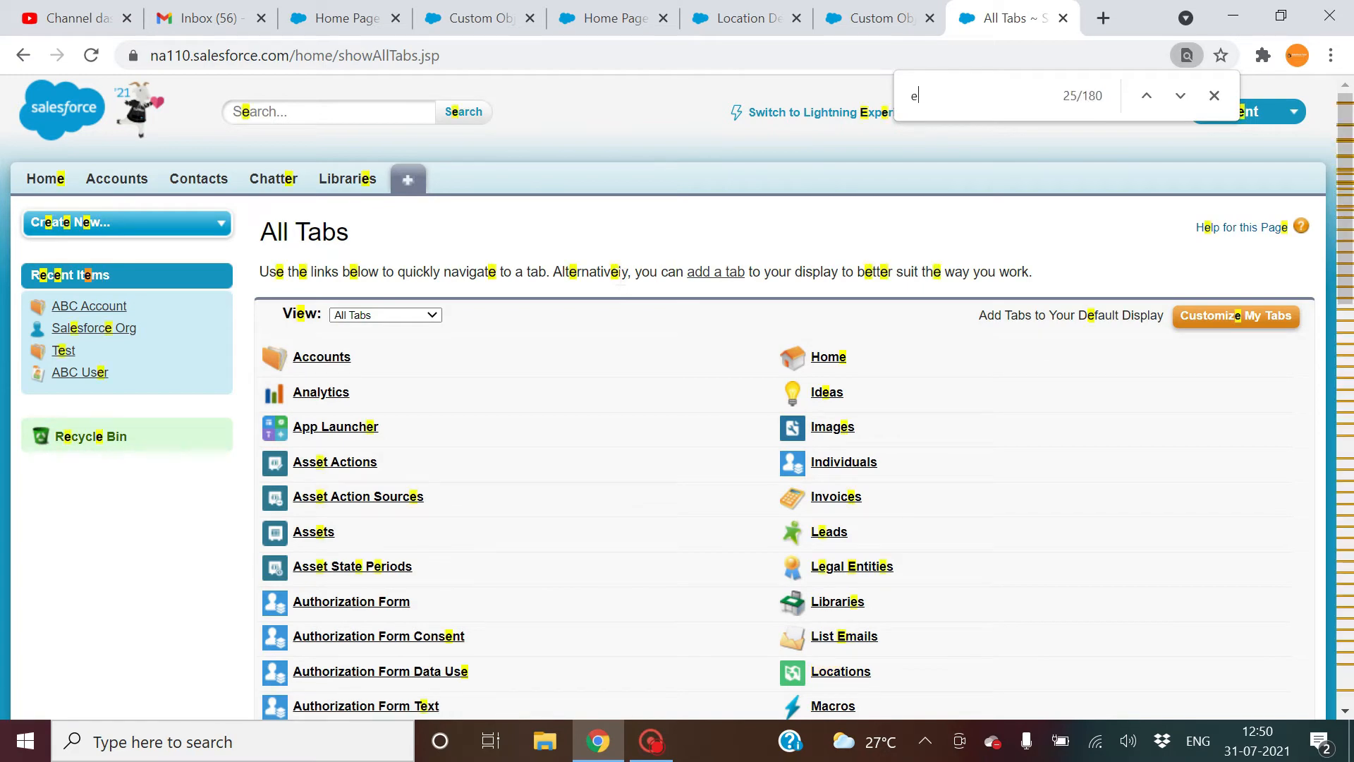
text(mpl)
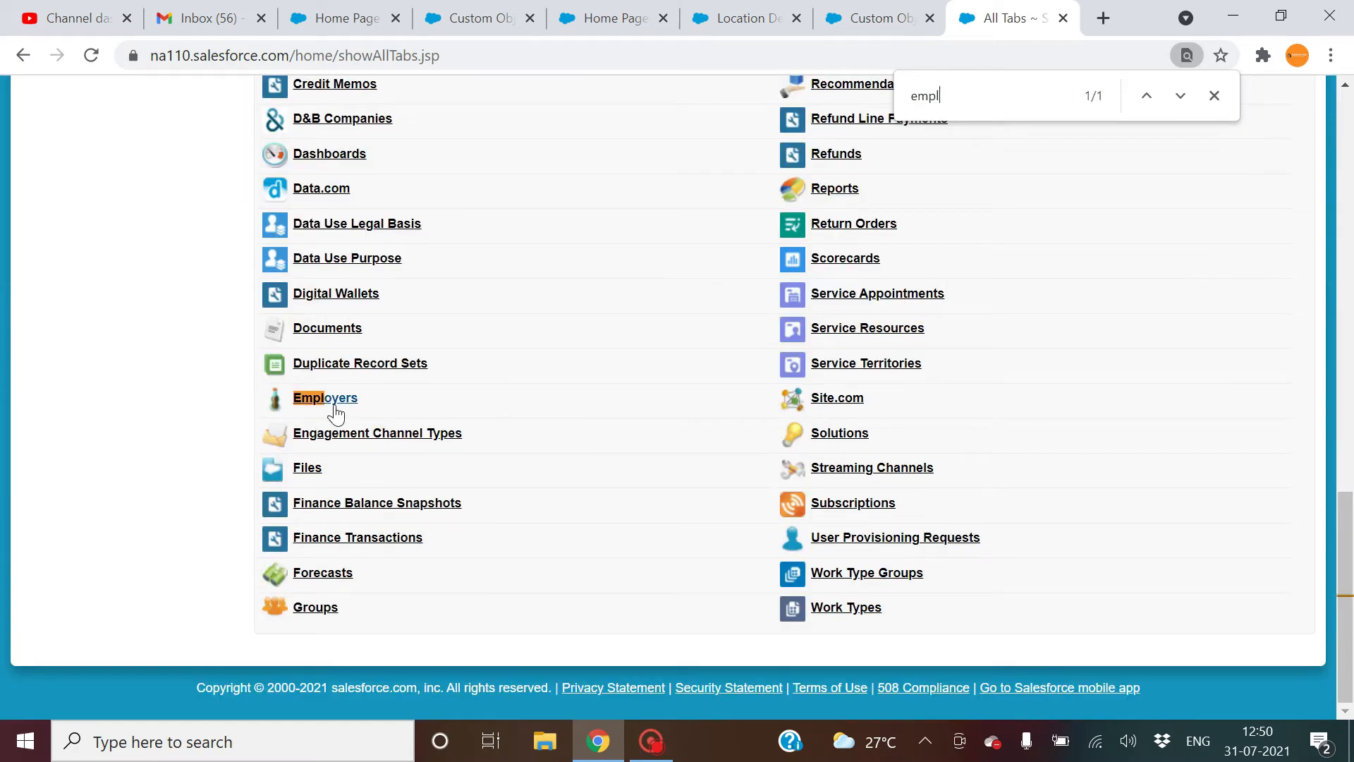
click(334, 407)
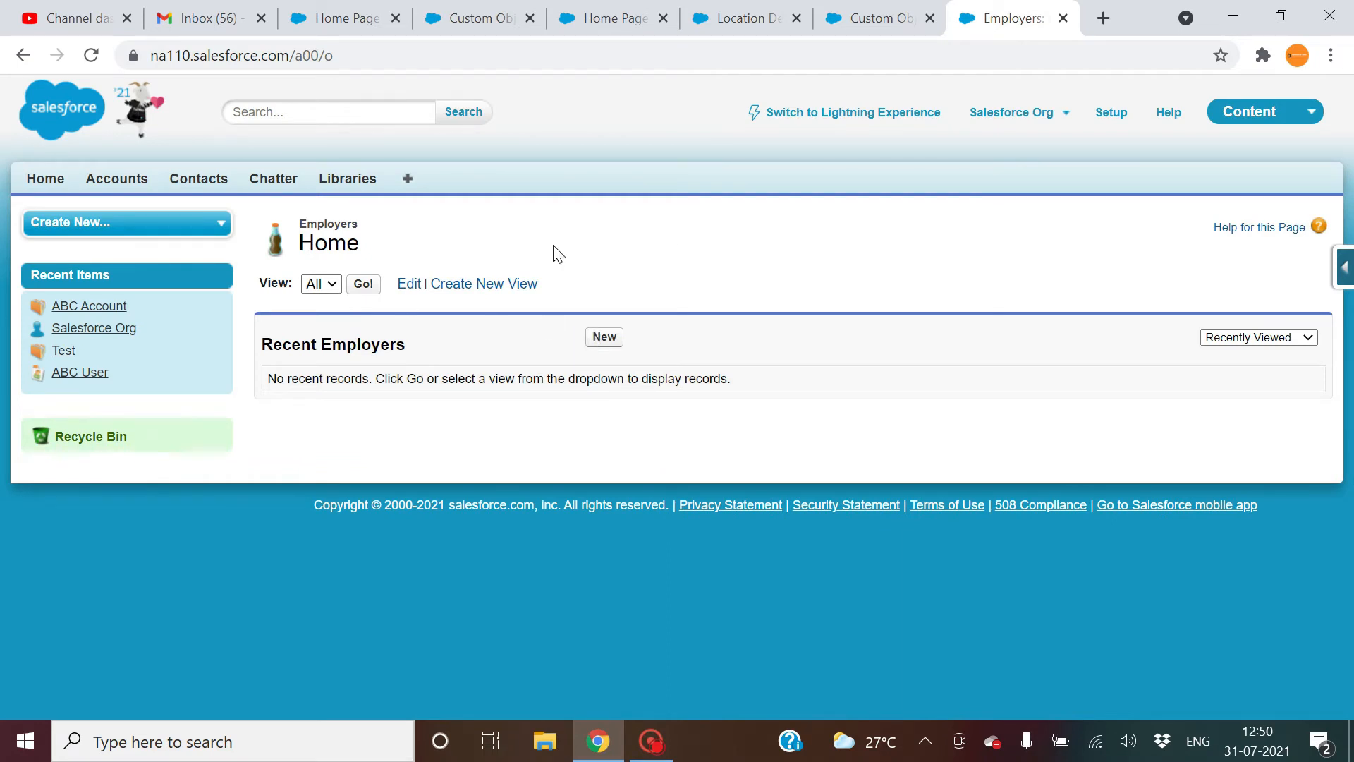
- Create an Employer record with the company name XYZ and save it
click(603, 336)
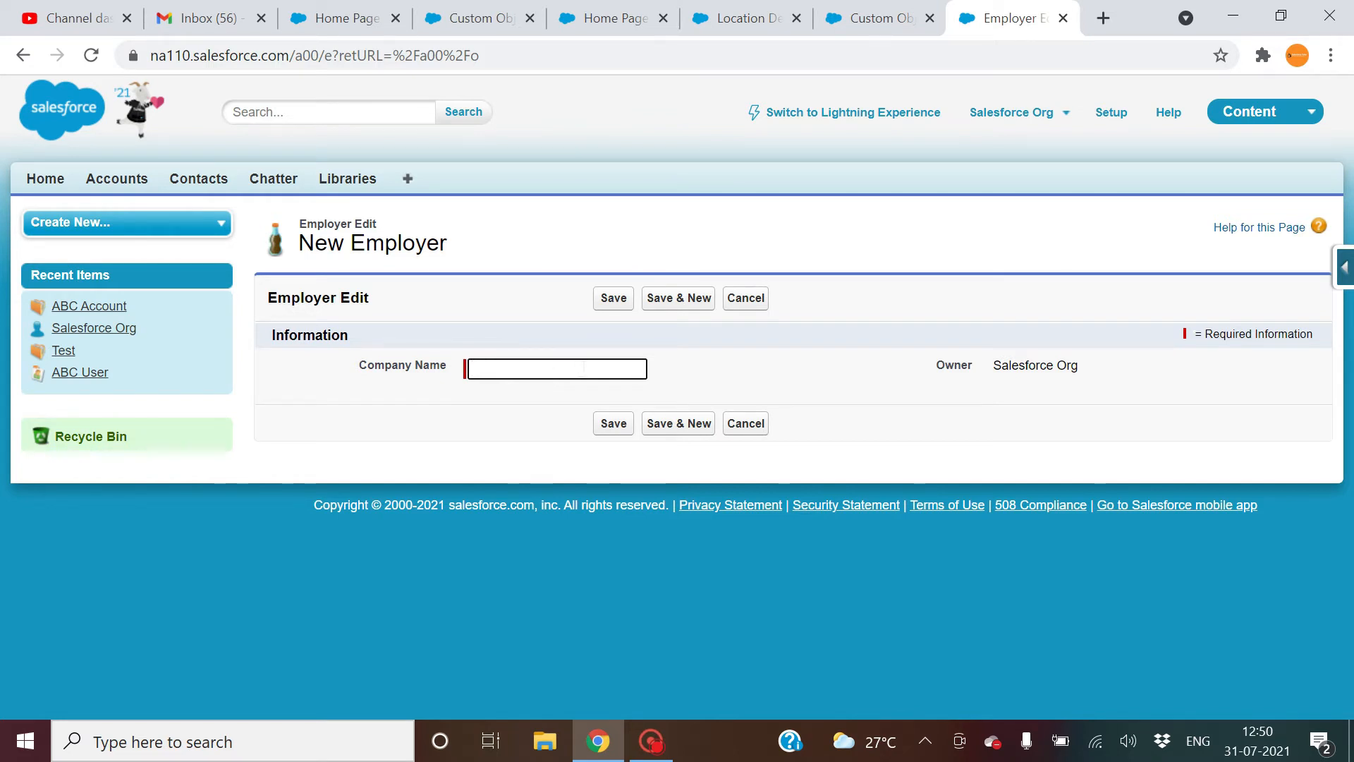
text(XYZ)
click(613, 299)
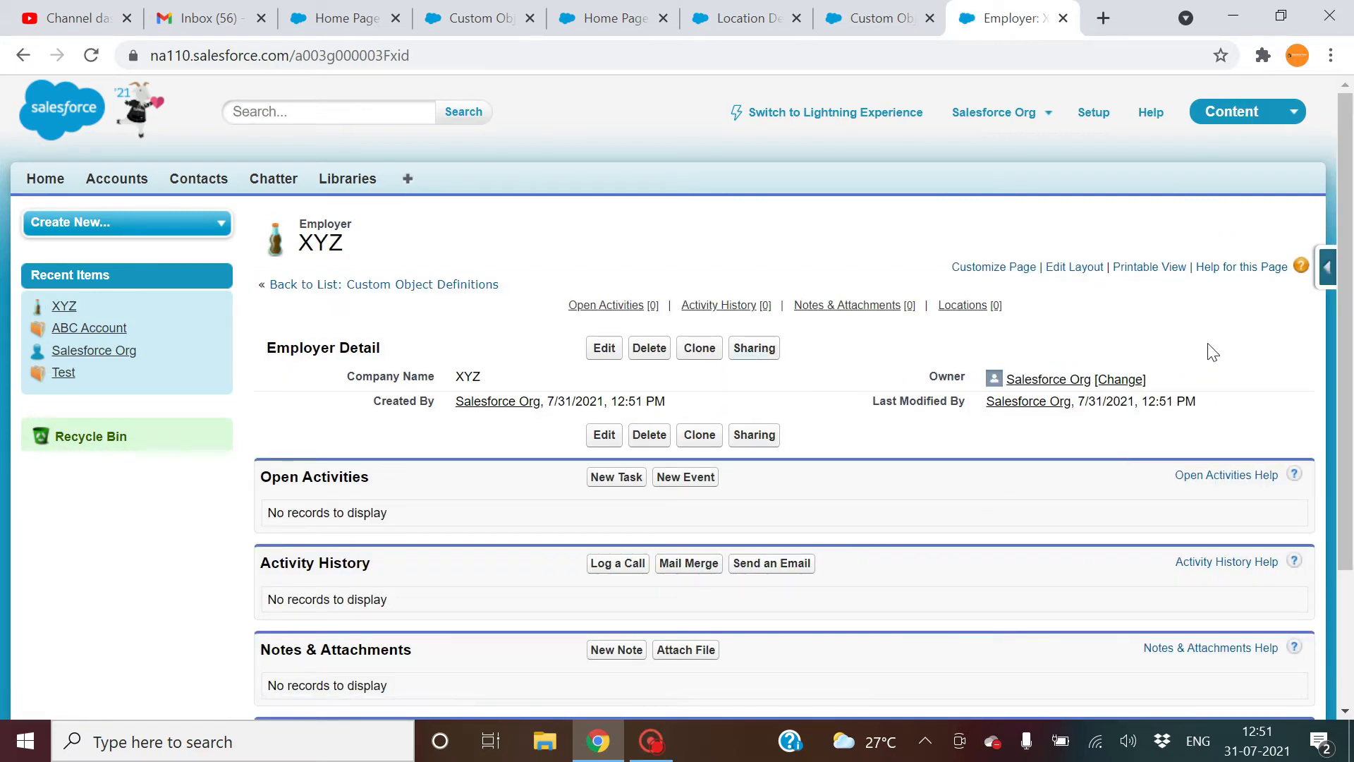
- Create a Location record named Delhi from the XYZ employer's Locations related list and save it
drag(1345, 326, 1345, 462)
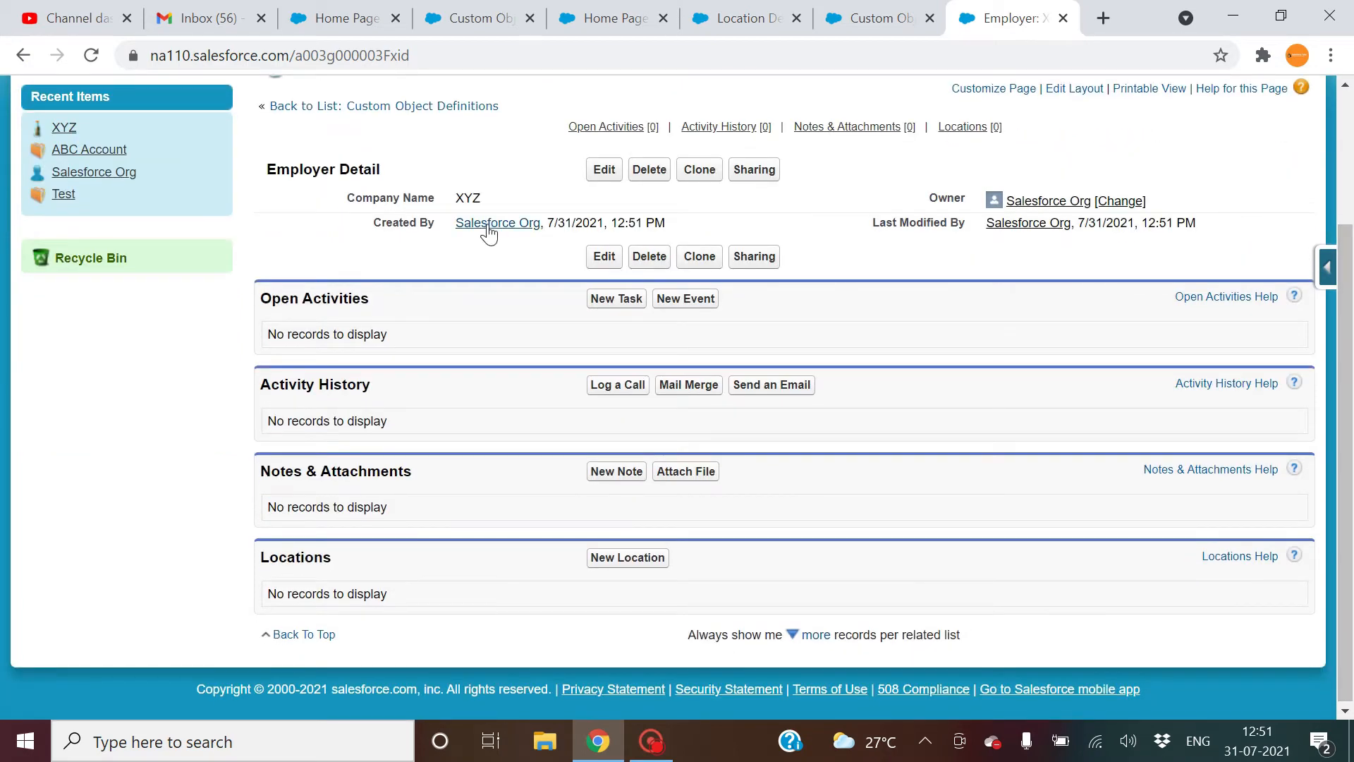
drag(485, 206, 356, 211)
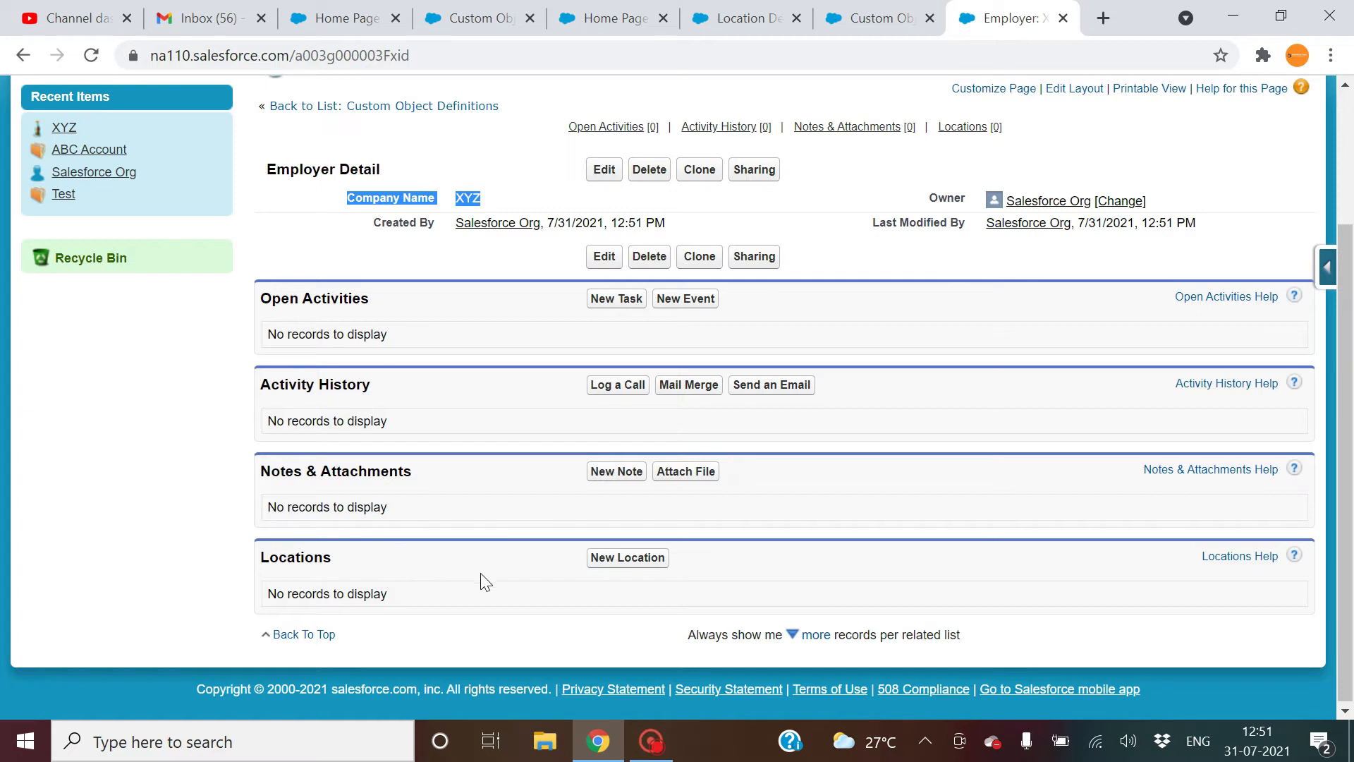
click(335, 565)
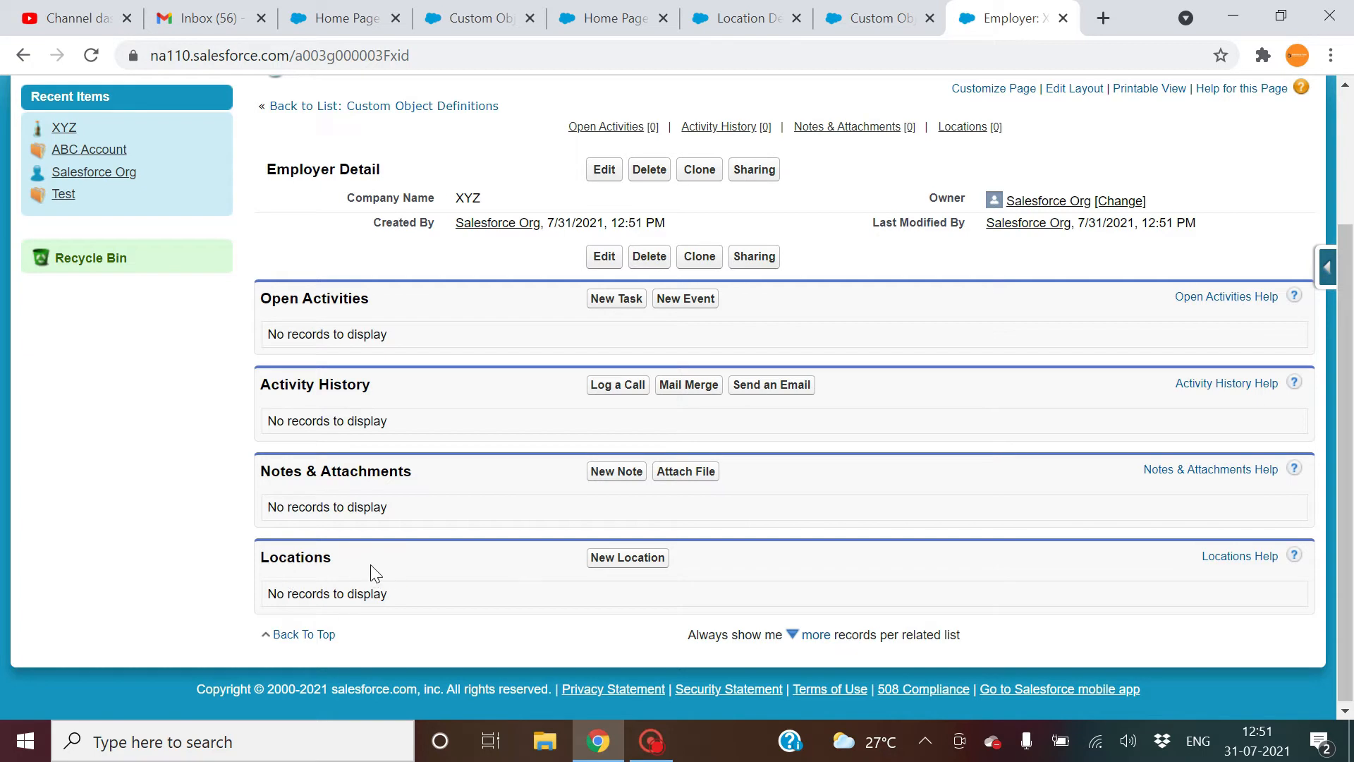
click(594, 564)
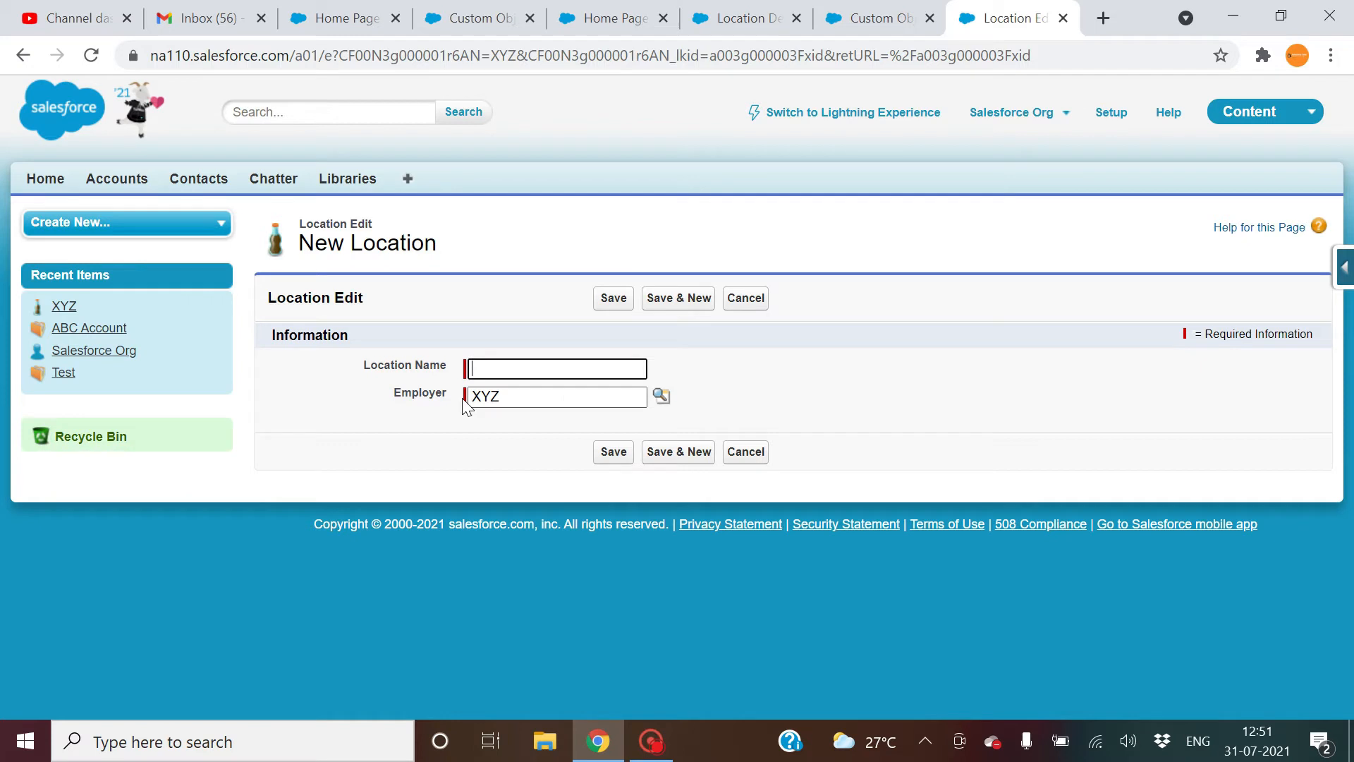
click(511, 397)
drag(511, 396, 469, 396)
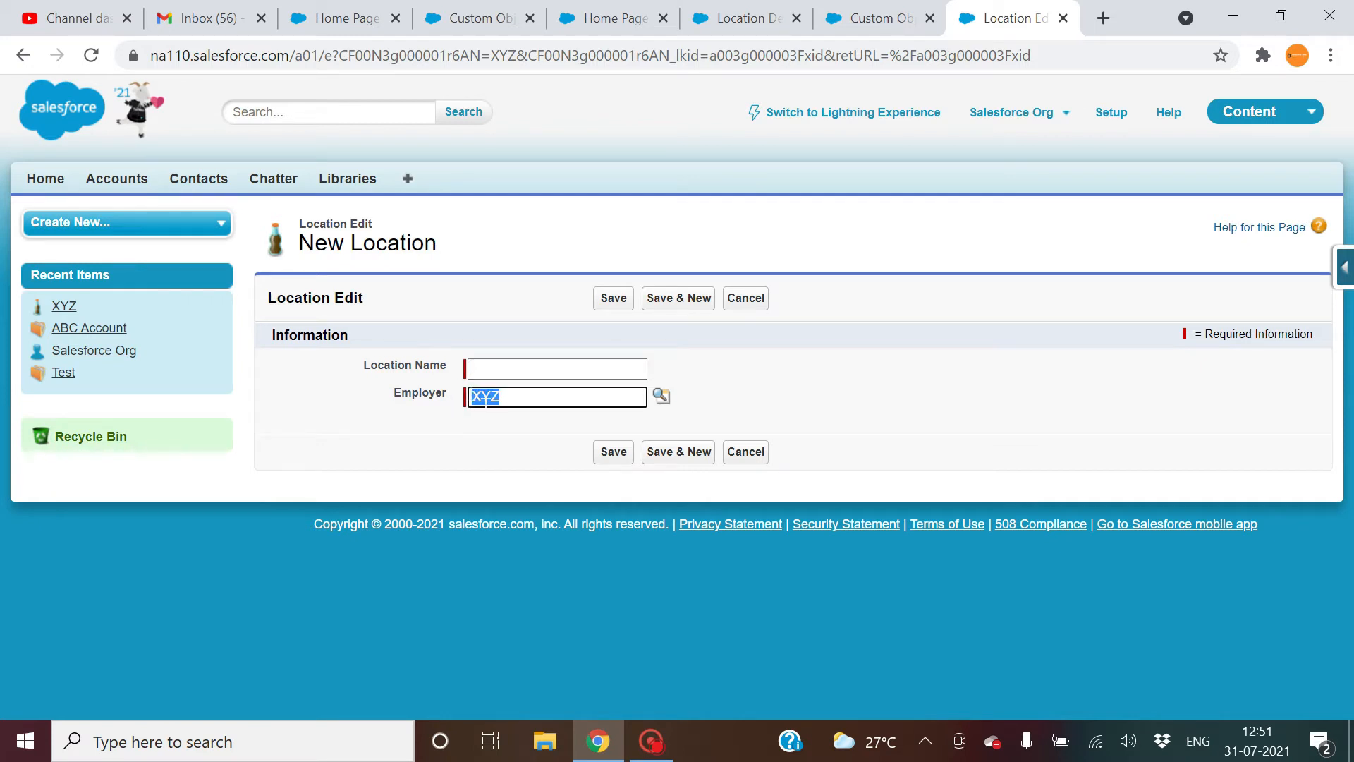
click(518, 368)
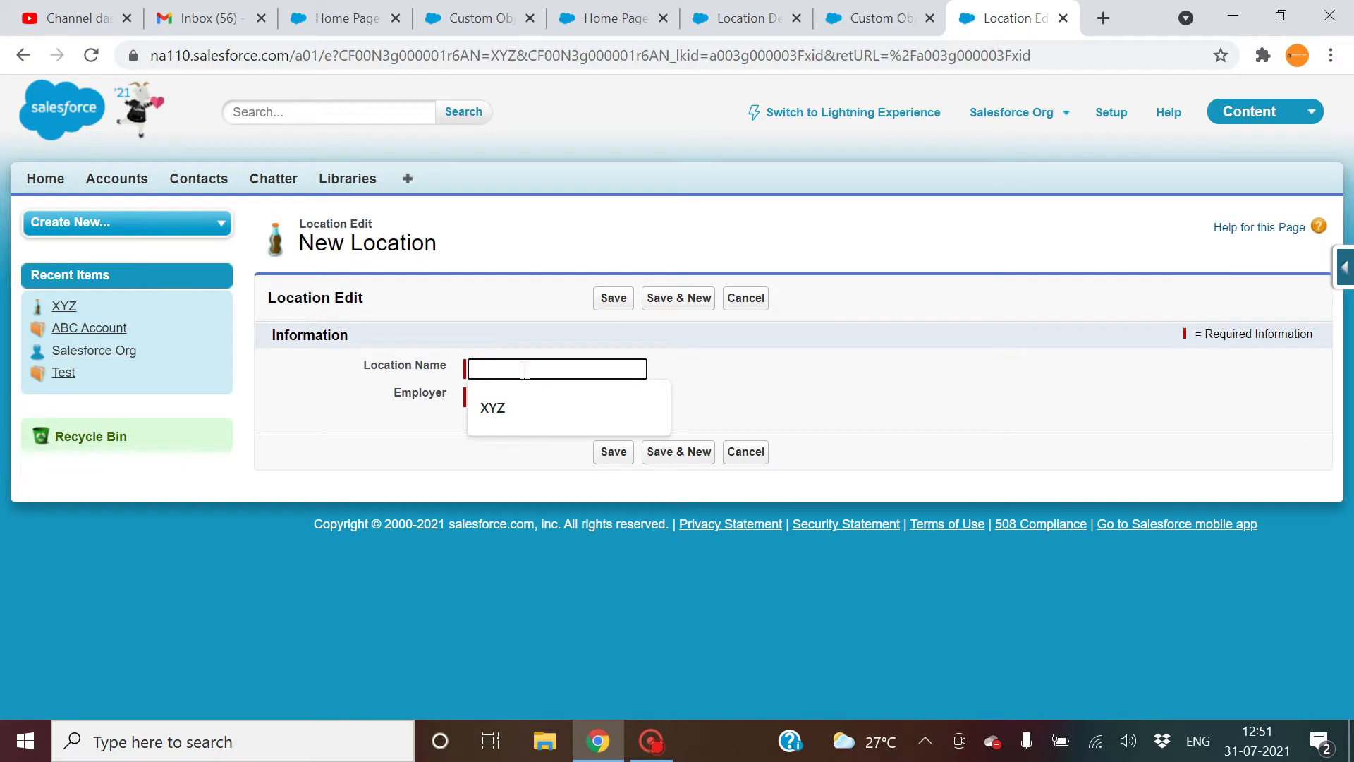
text(Delhi)
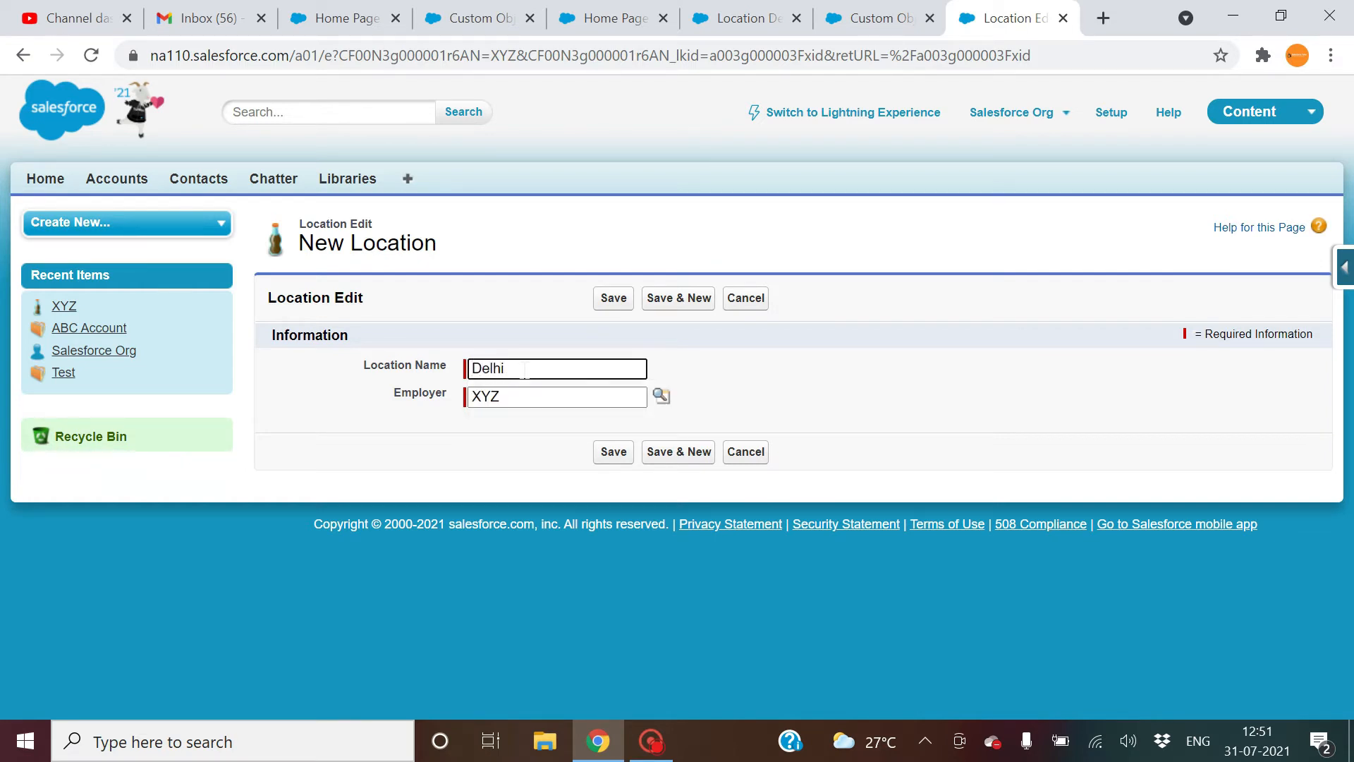
click(620, 302)
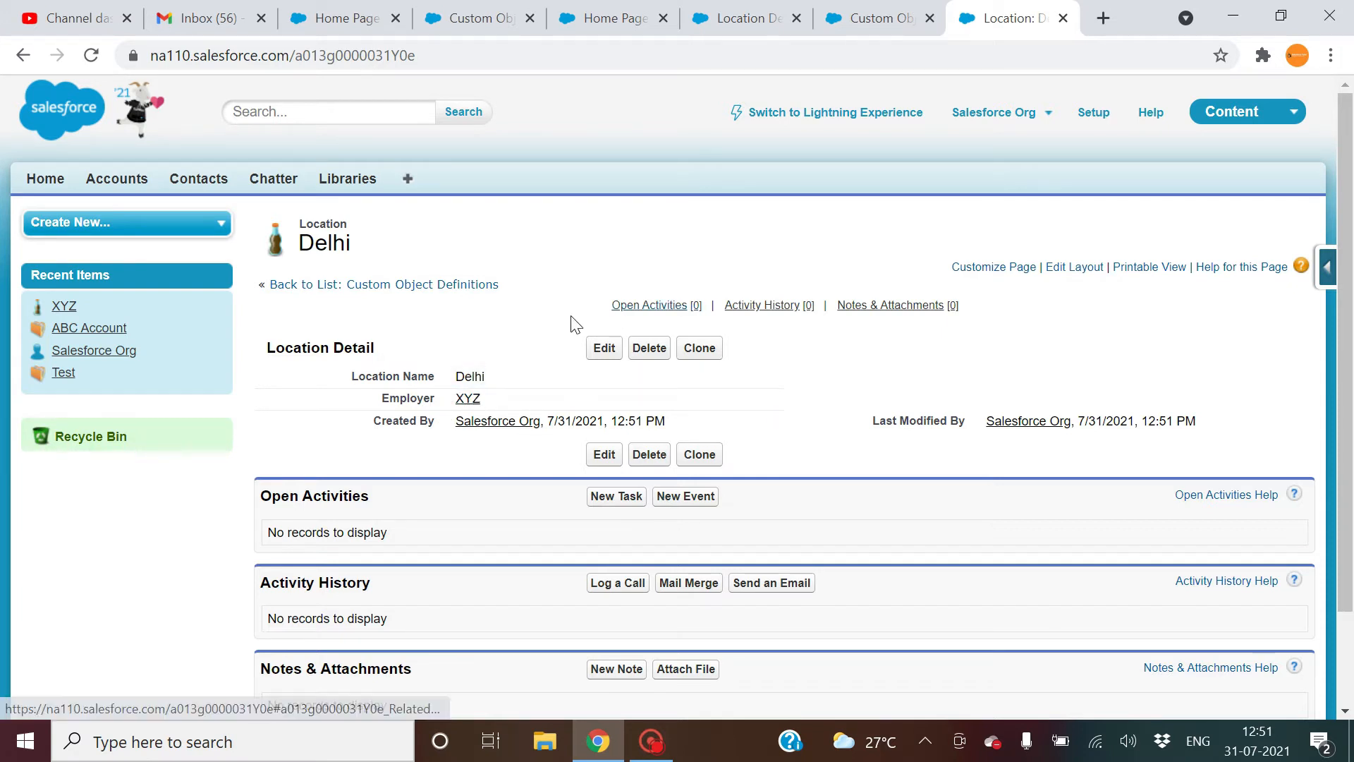
- Return to the XYZ employer record and add a Location record named Mumbai to it
click(467, 402)
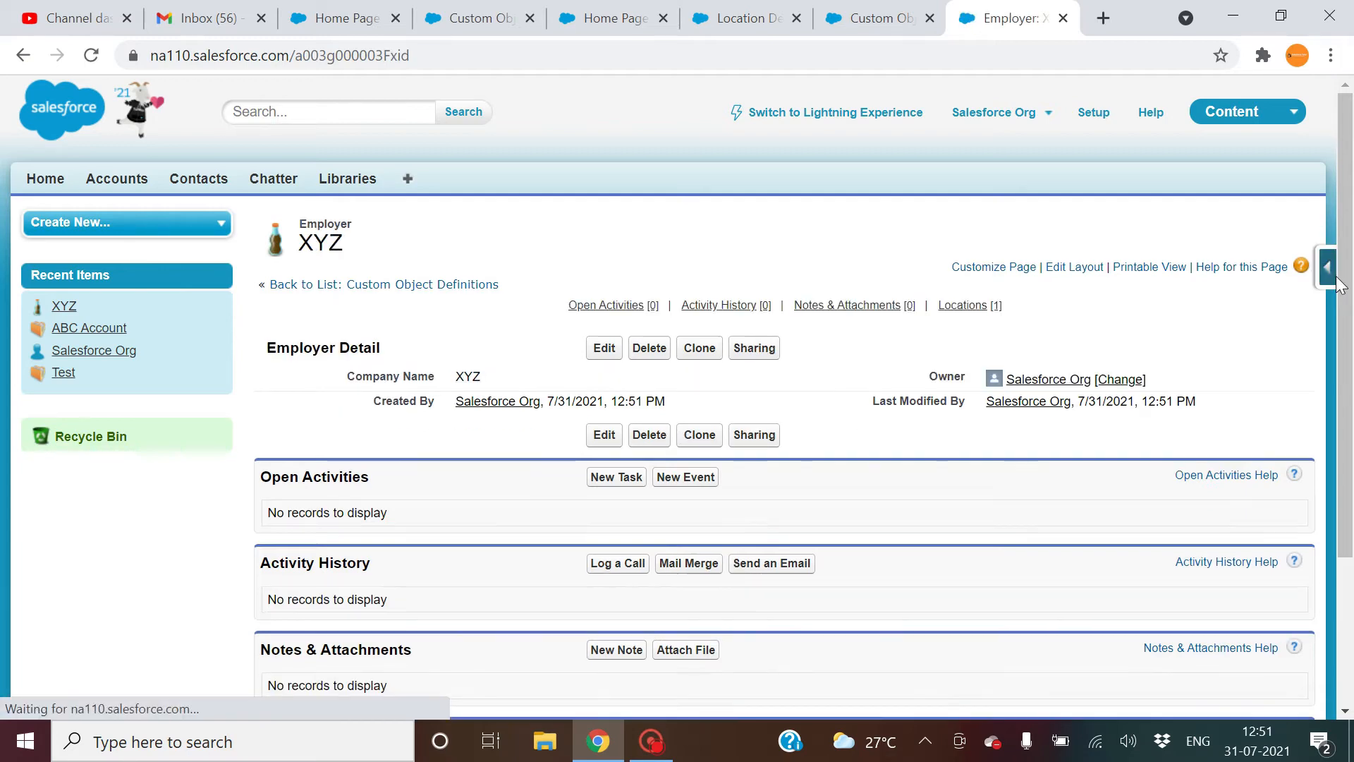
drag(1352, 209, 1351, 367)
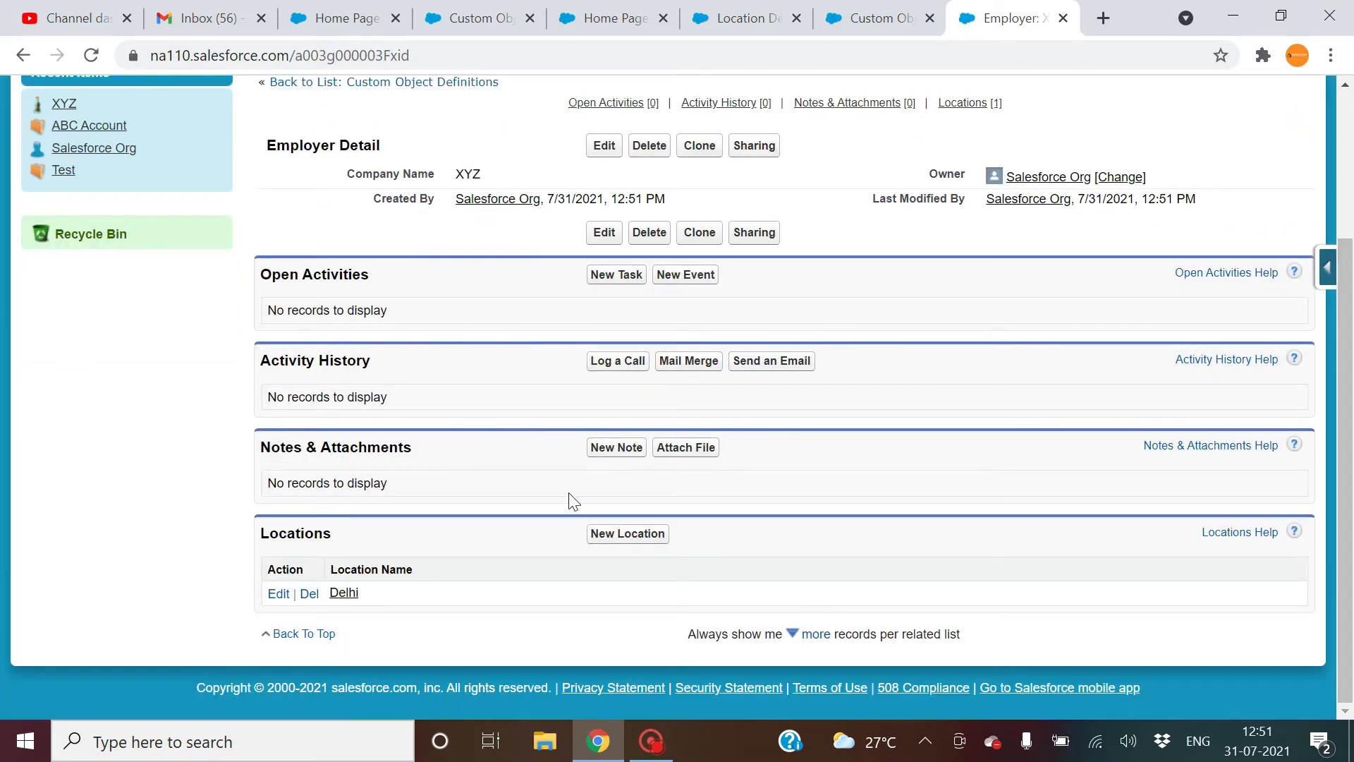
click(627, 533)
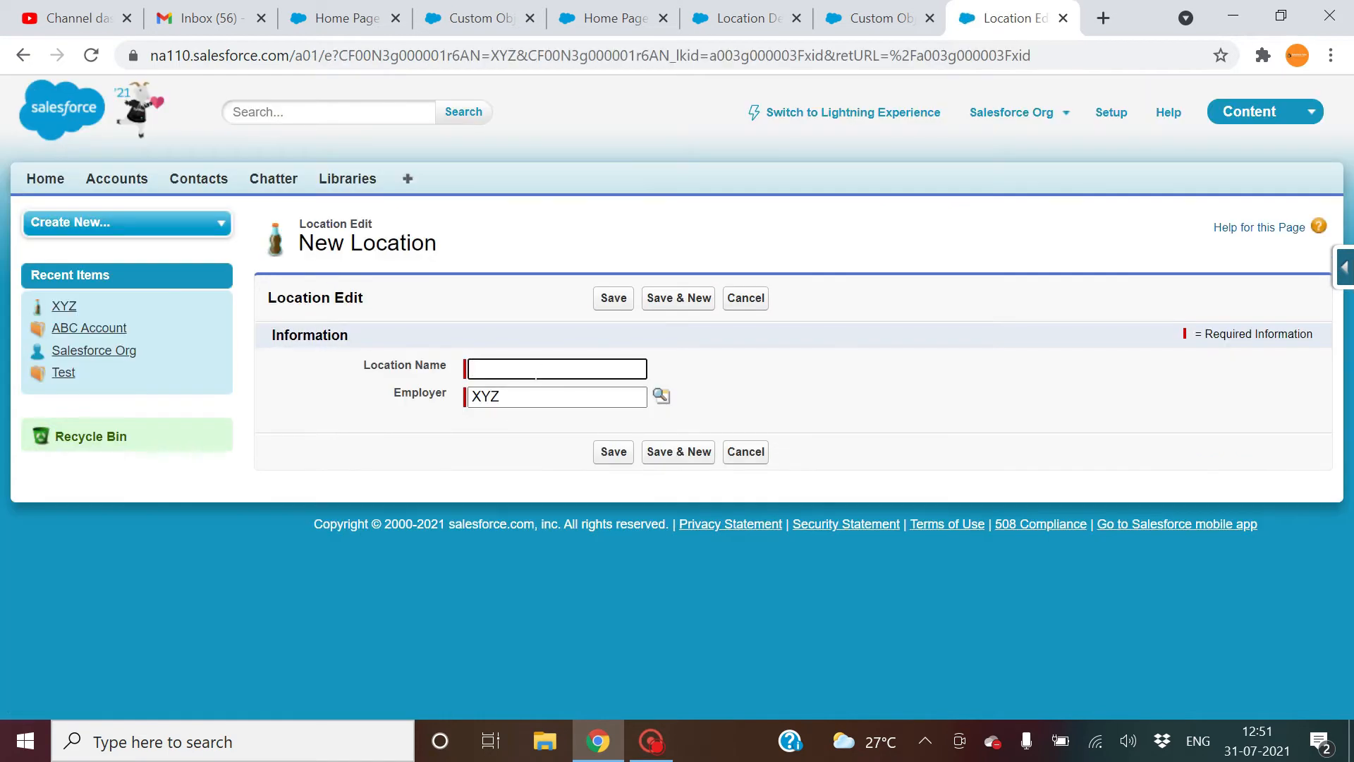
click(534, 369)
text(Mu)
key(Return)
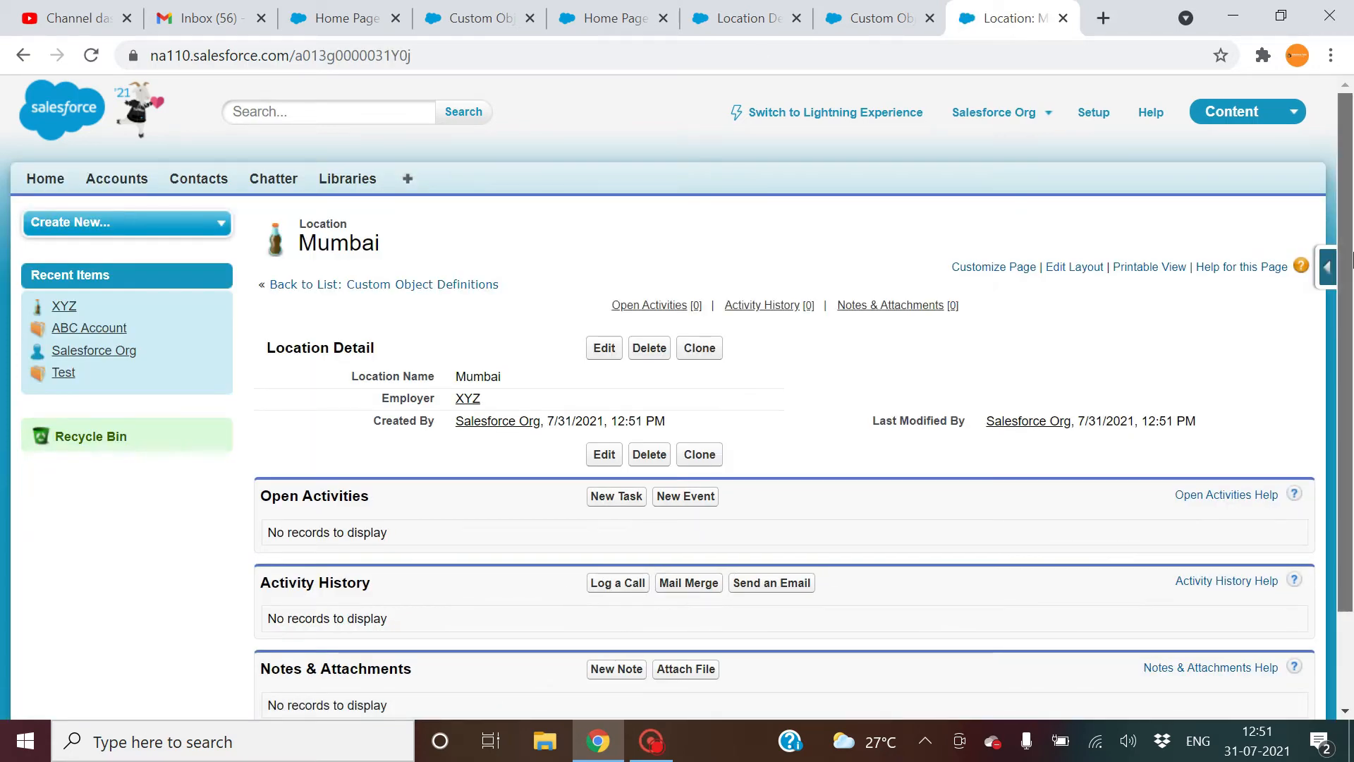
- Go back to the XYZ employer from the Mumbai record and add a Location record named Hyderabad
scroll(1048, 384, down, 2)
click(468, 285)
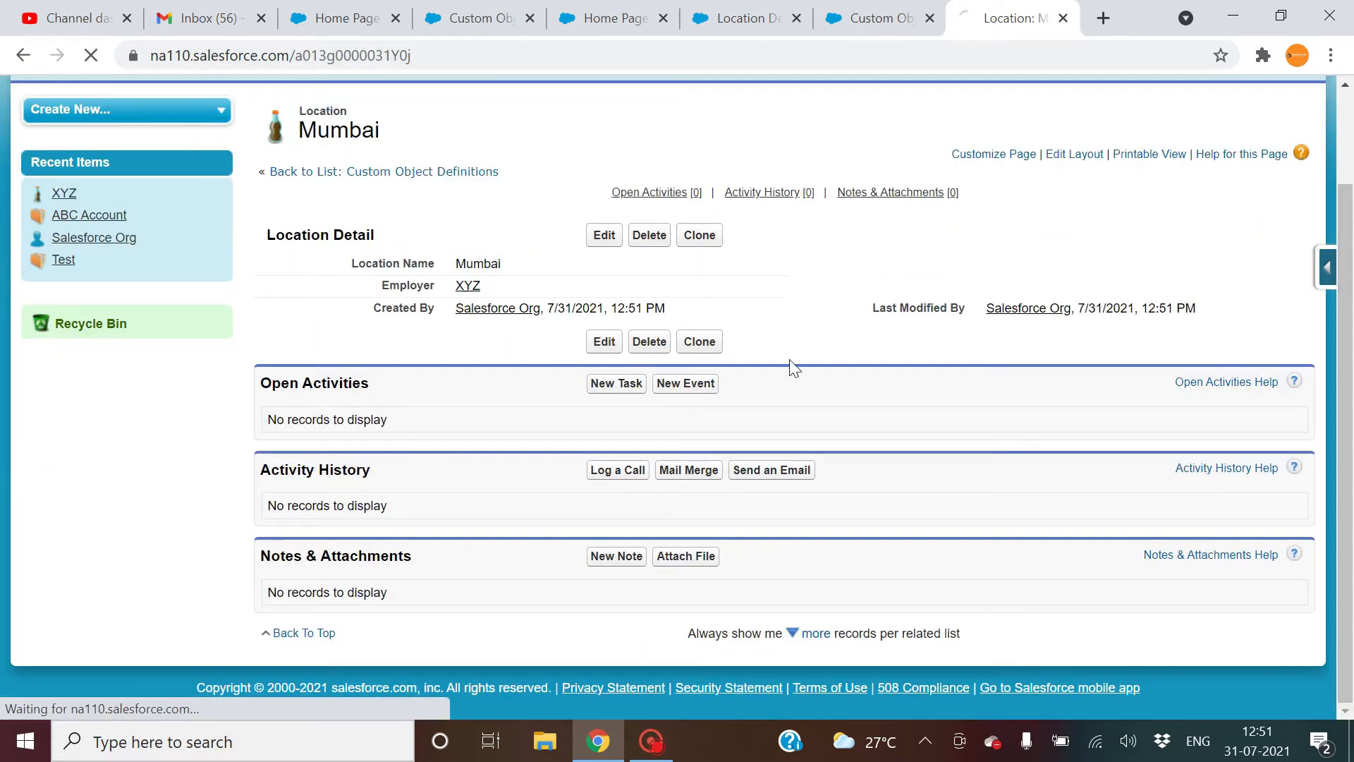
scroll(1352, 310, down, 3)
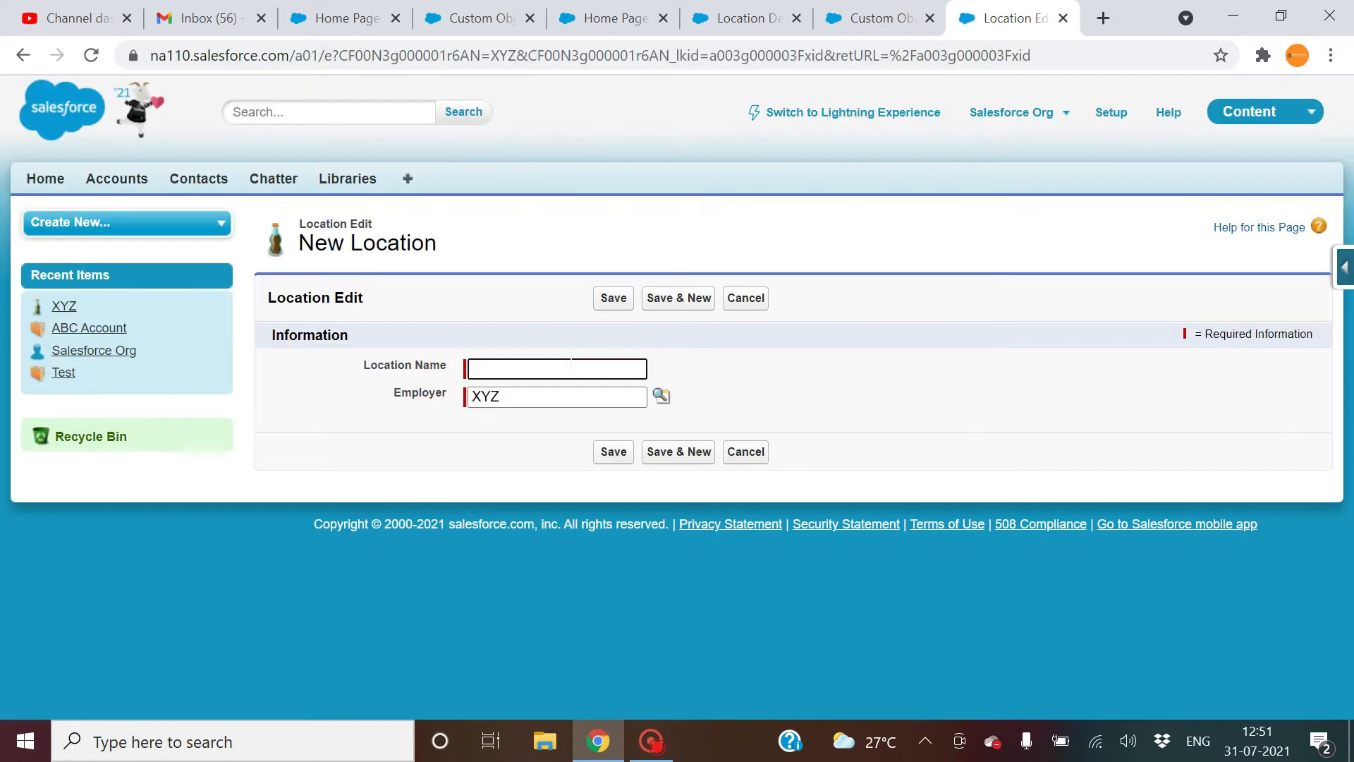
click(565, 368)
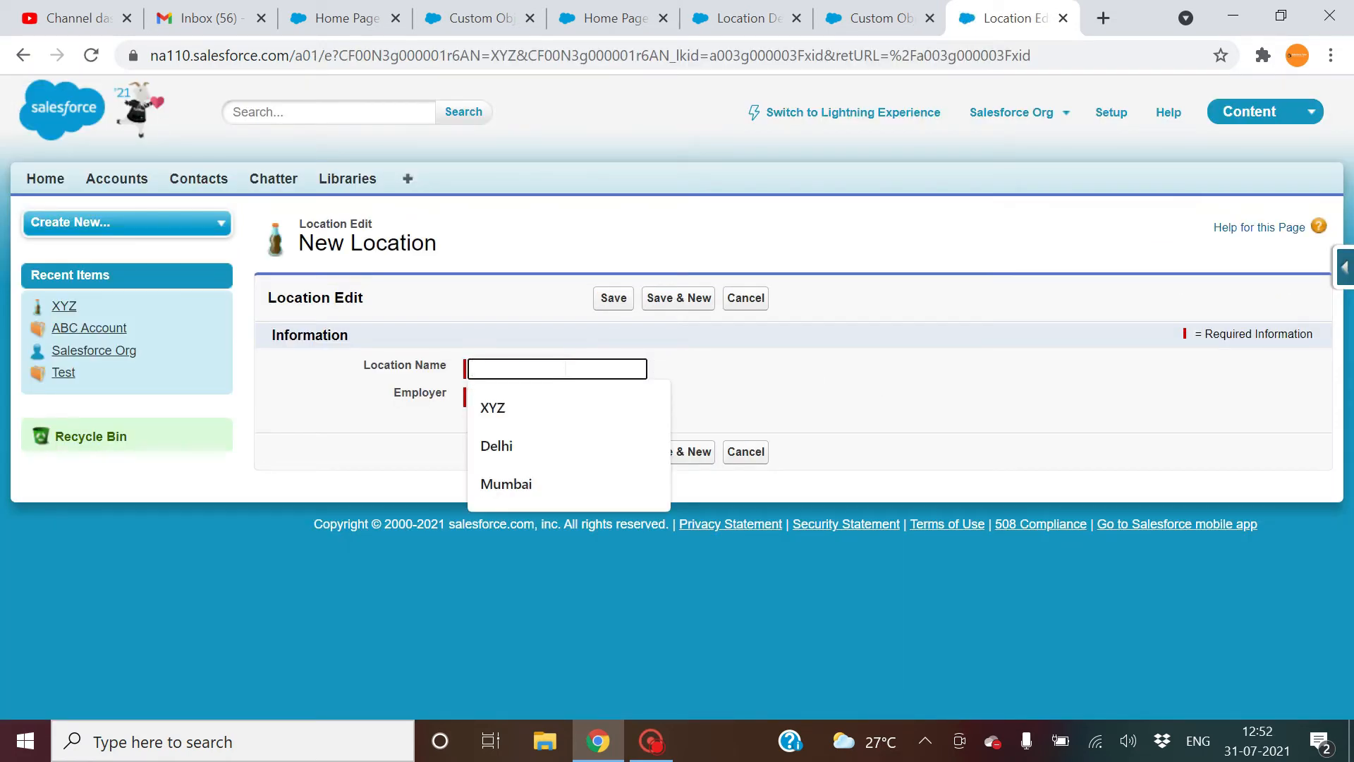
text(Hyderabad)
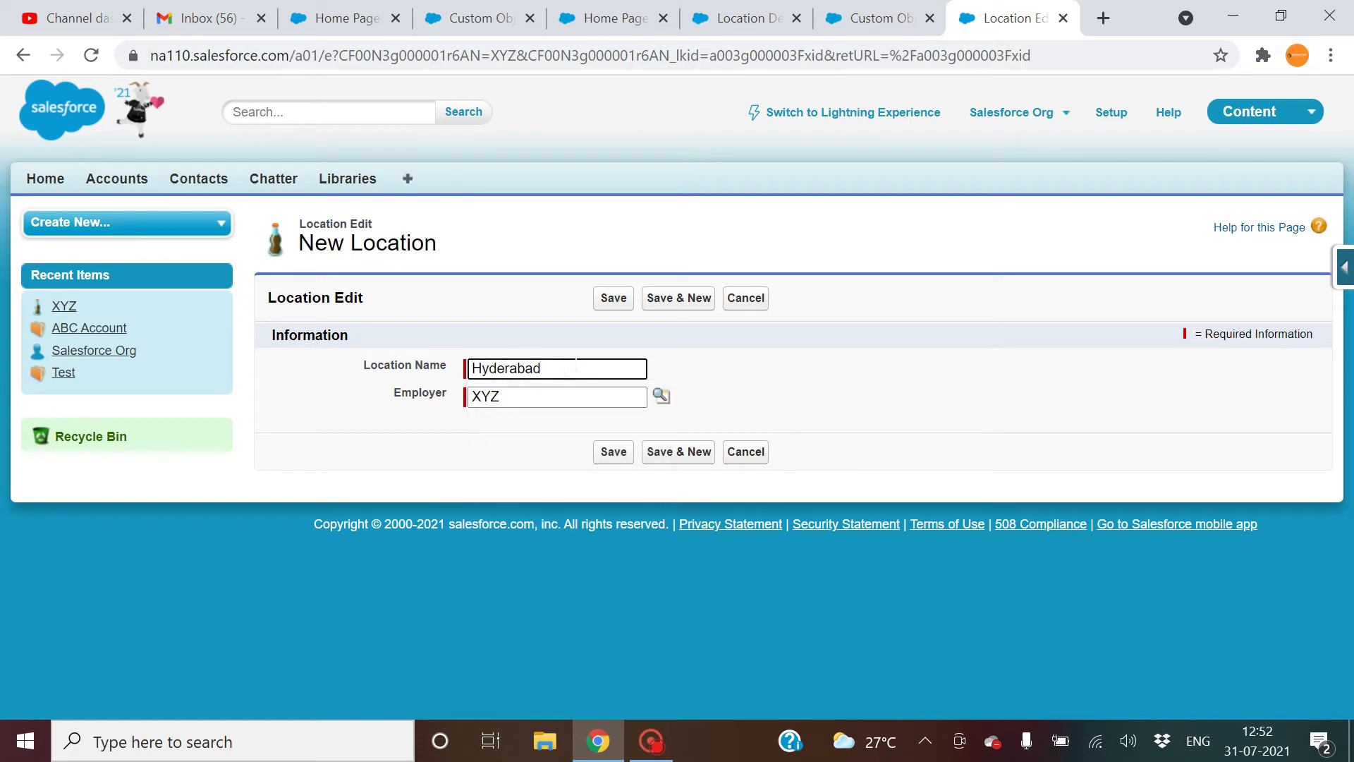
click(613, 297)
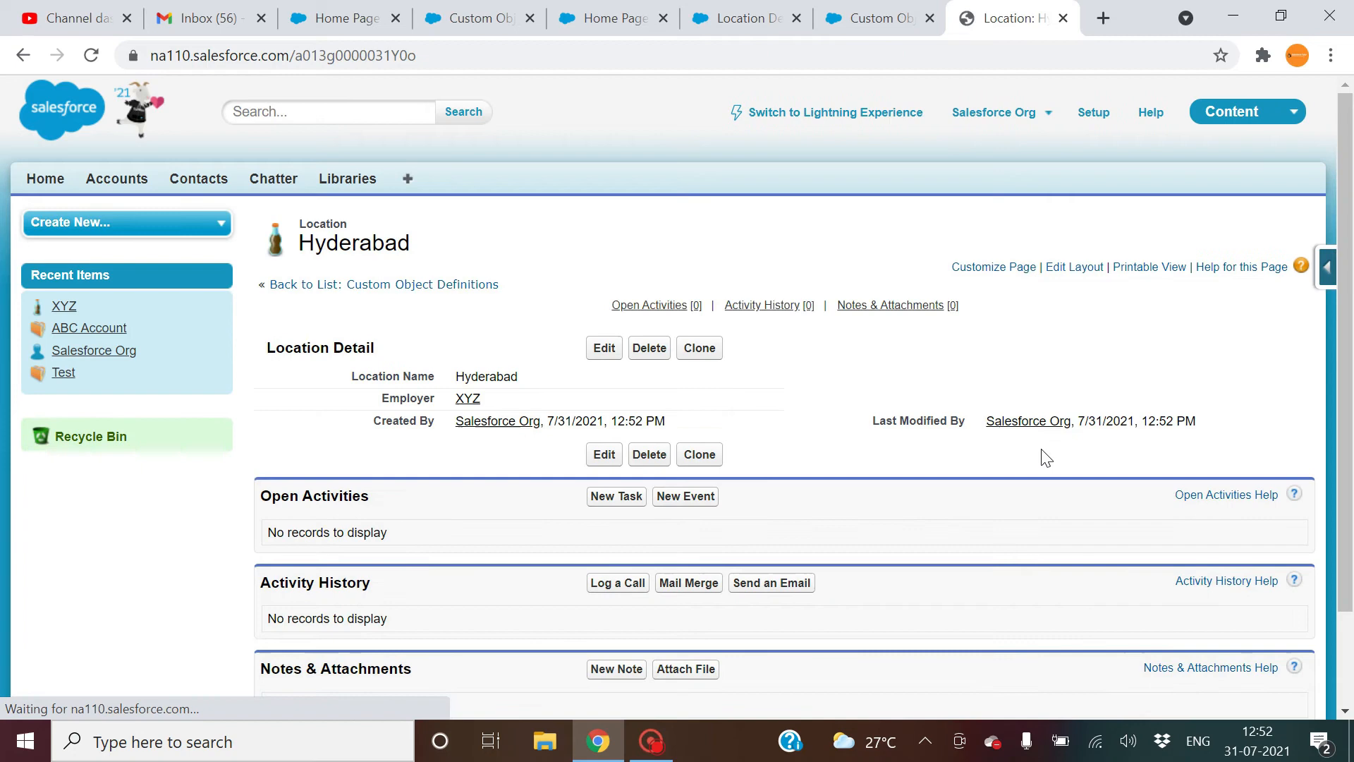
- Open the XYZ employer from the Hyderabad record and review its related Locations list
scroll(734, 538, down, 3)
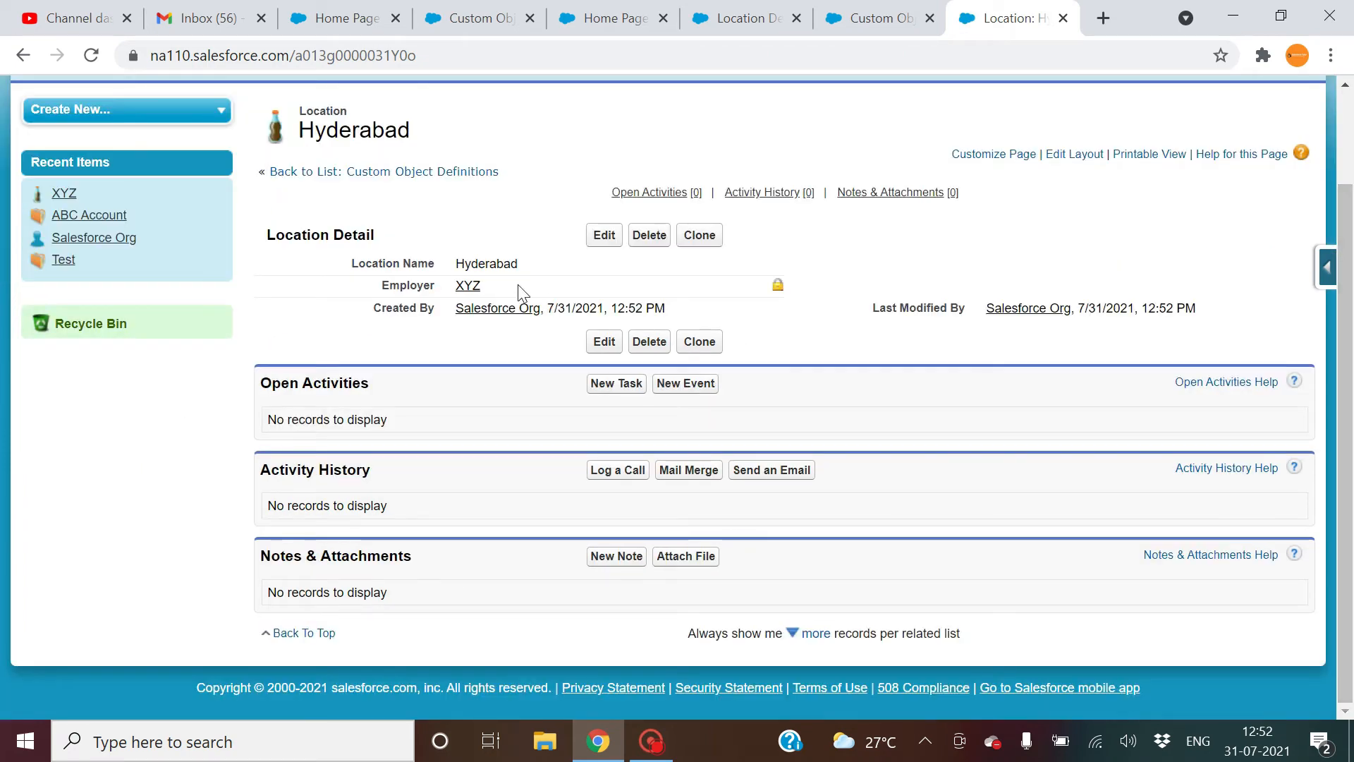
click(470, 286)
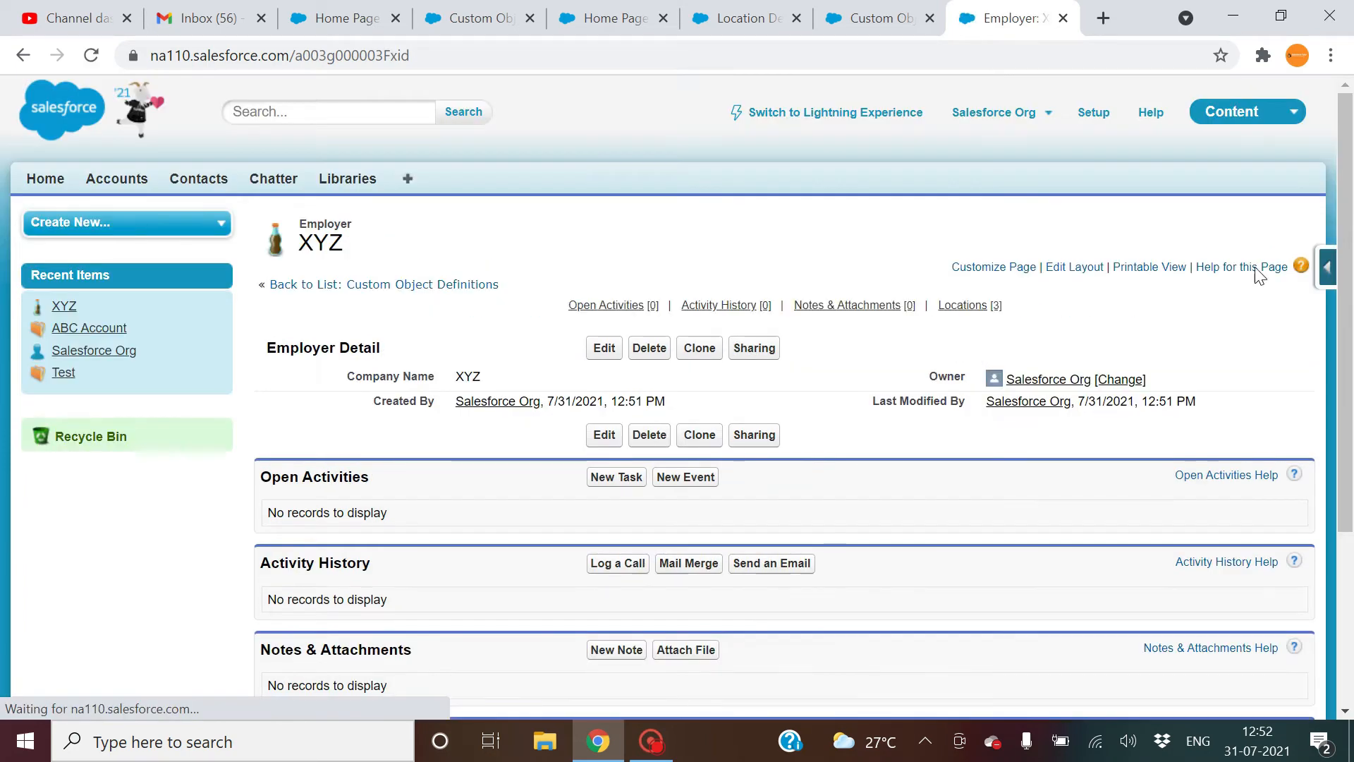
scroll(1350, 423, down, 4)
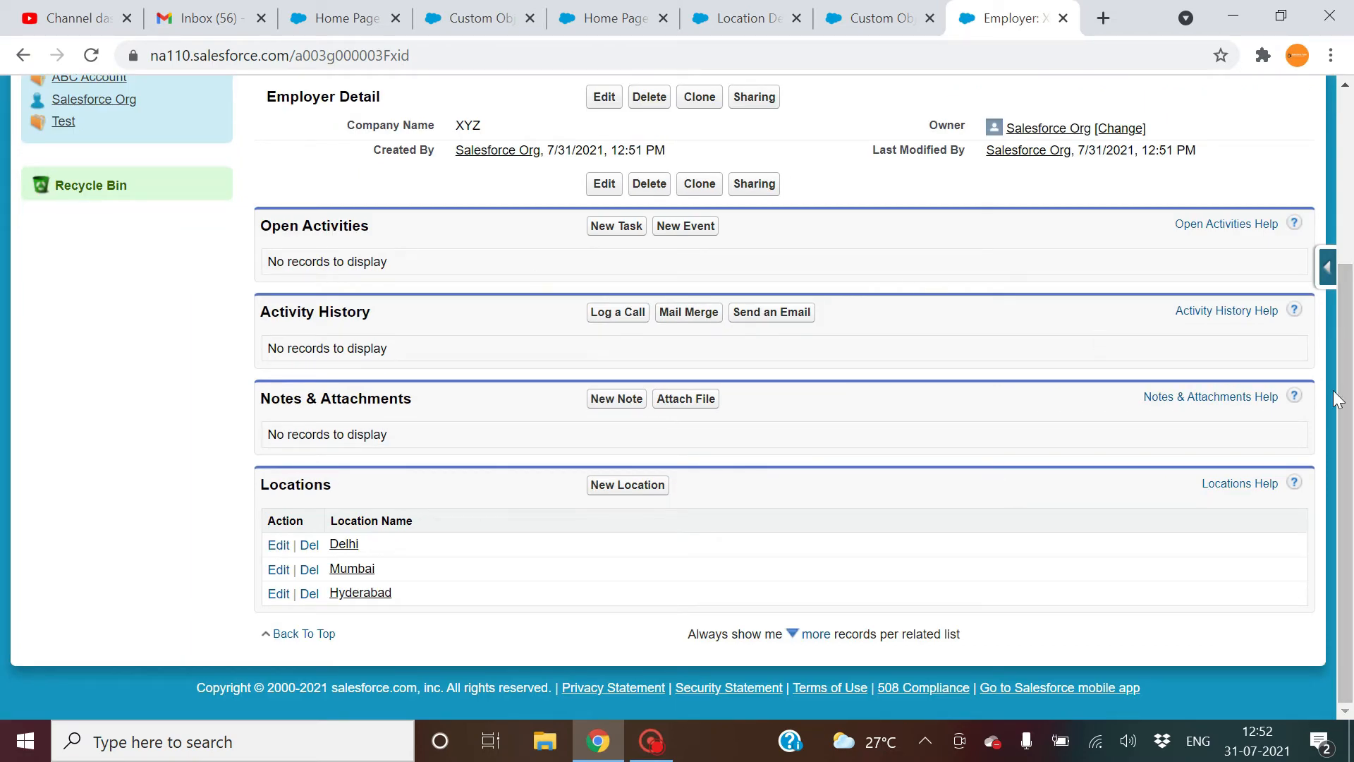
scroll(1337, 398, up, 4)
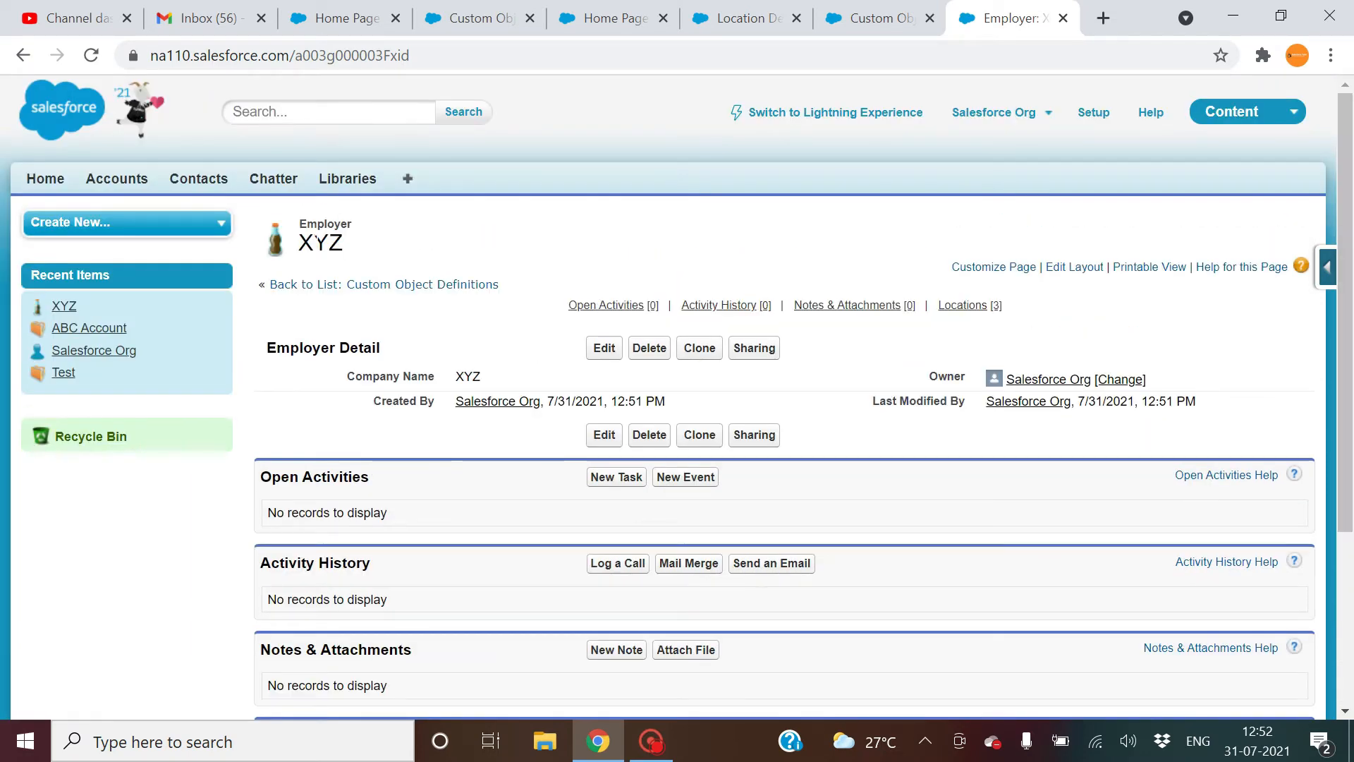
drag(301, 244, 344, 243)
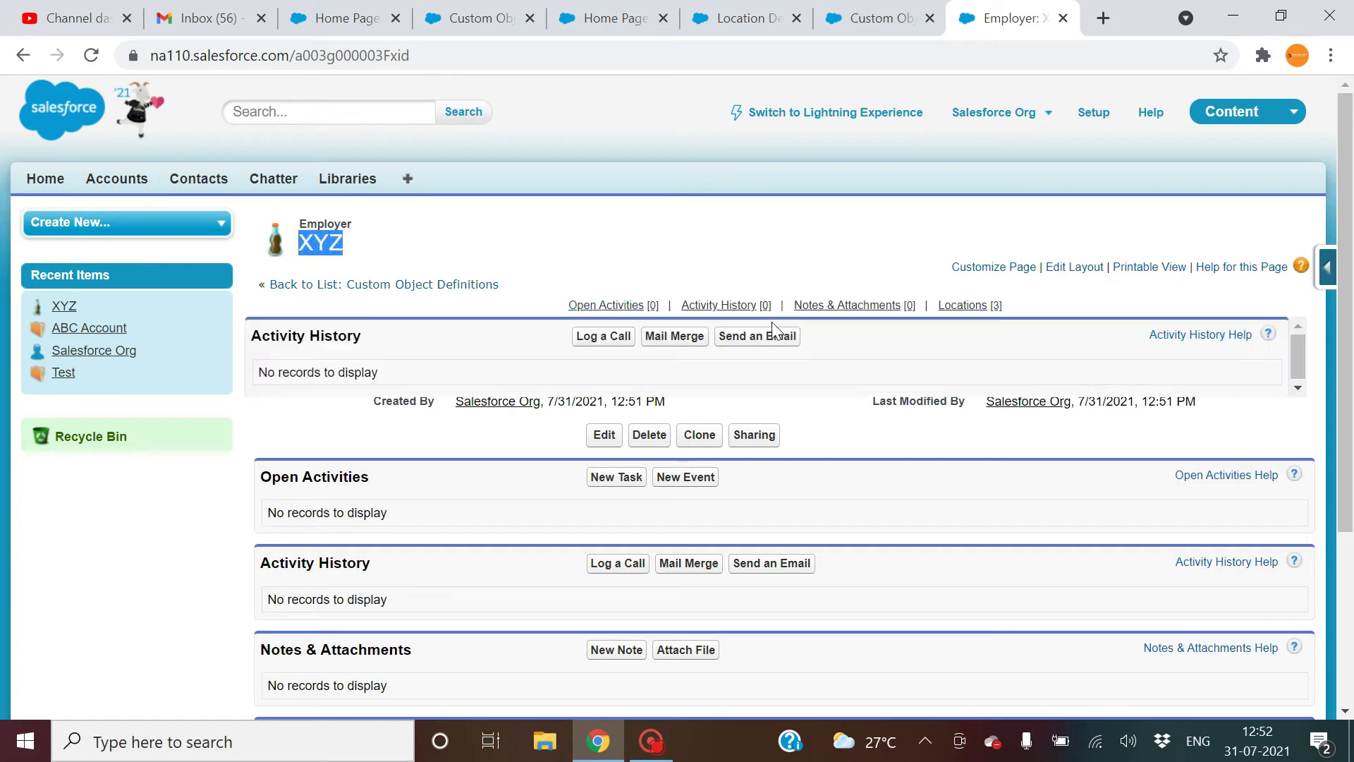
scroll(716, 585, down, 4)
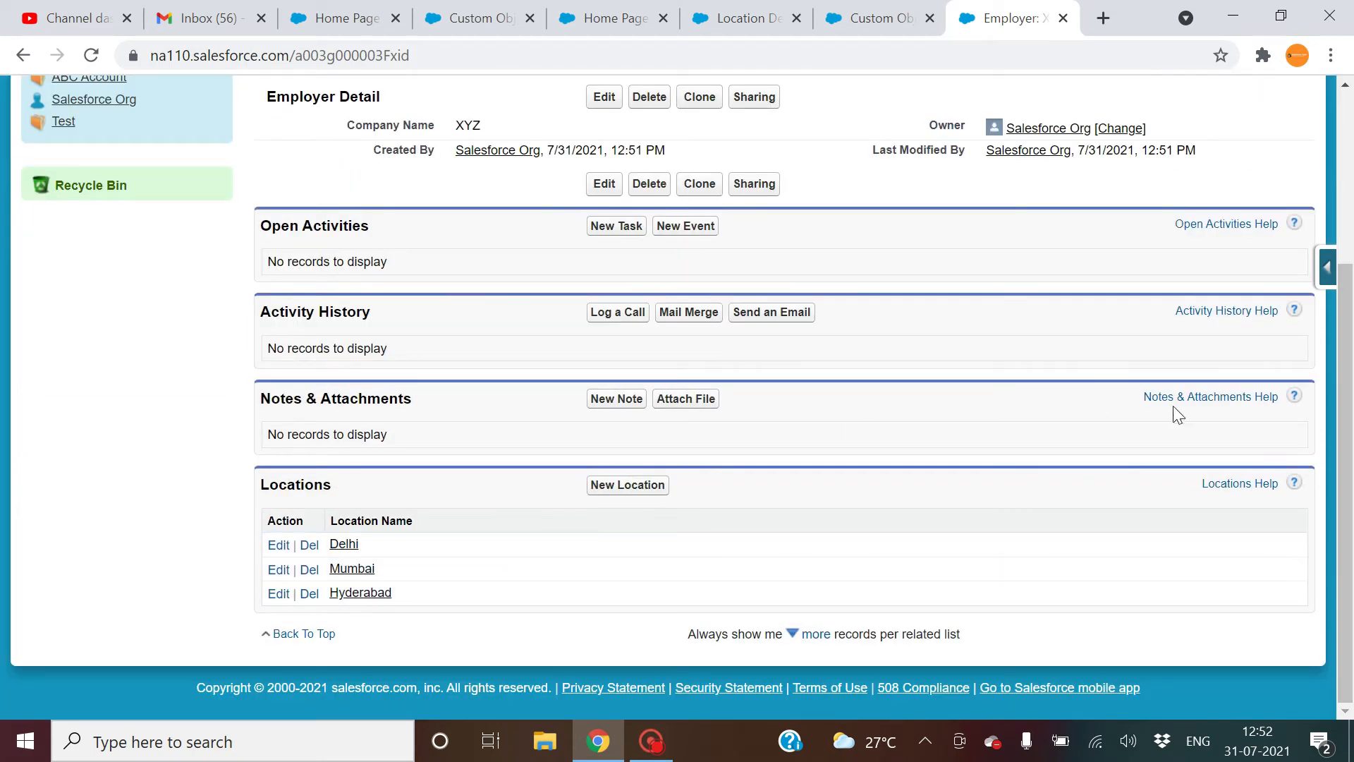
scroll(1335, 240, up, 4)
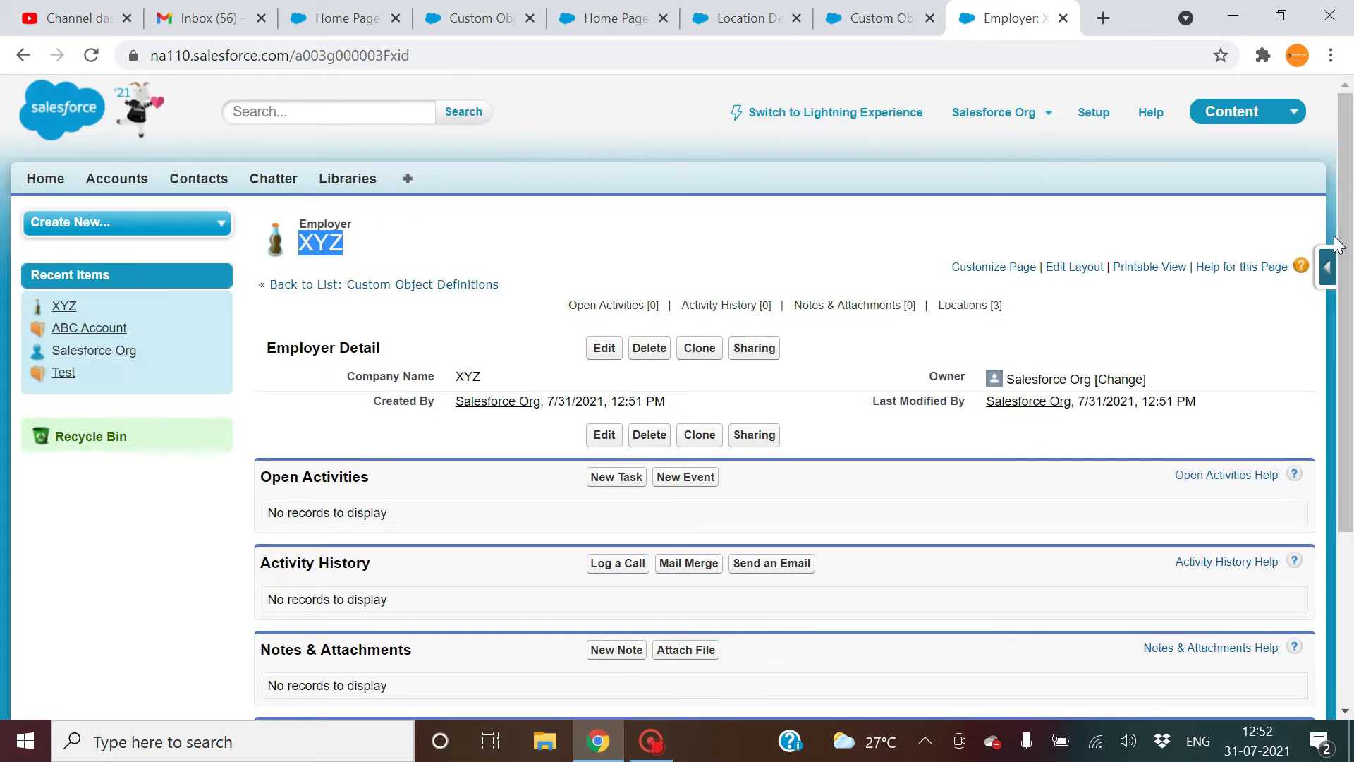
- Go to Setup, find Objects with "obj" and start a new custom object
click(1093, 114)
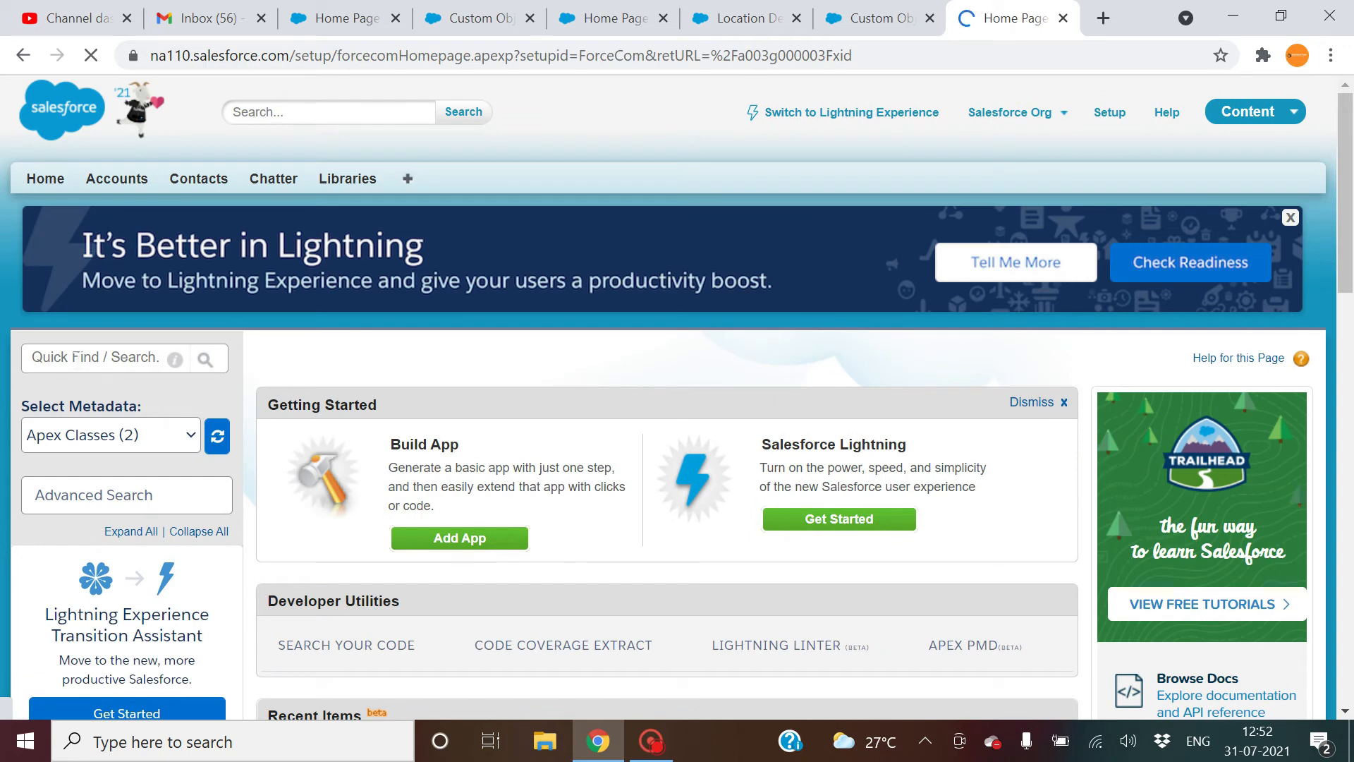
text(obj)
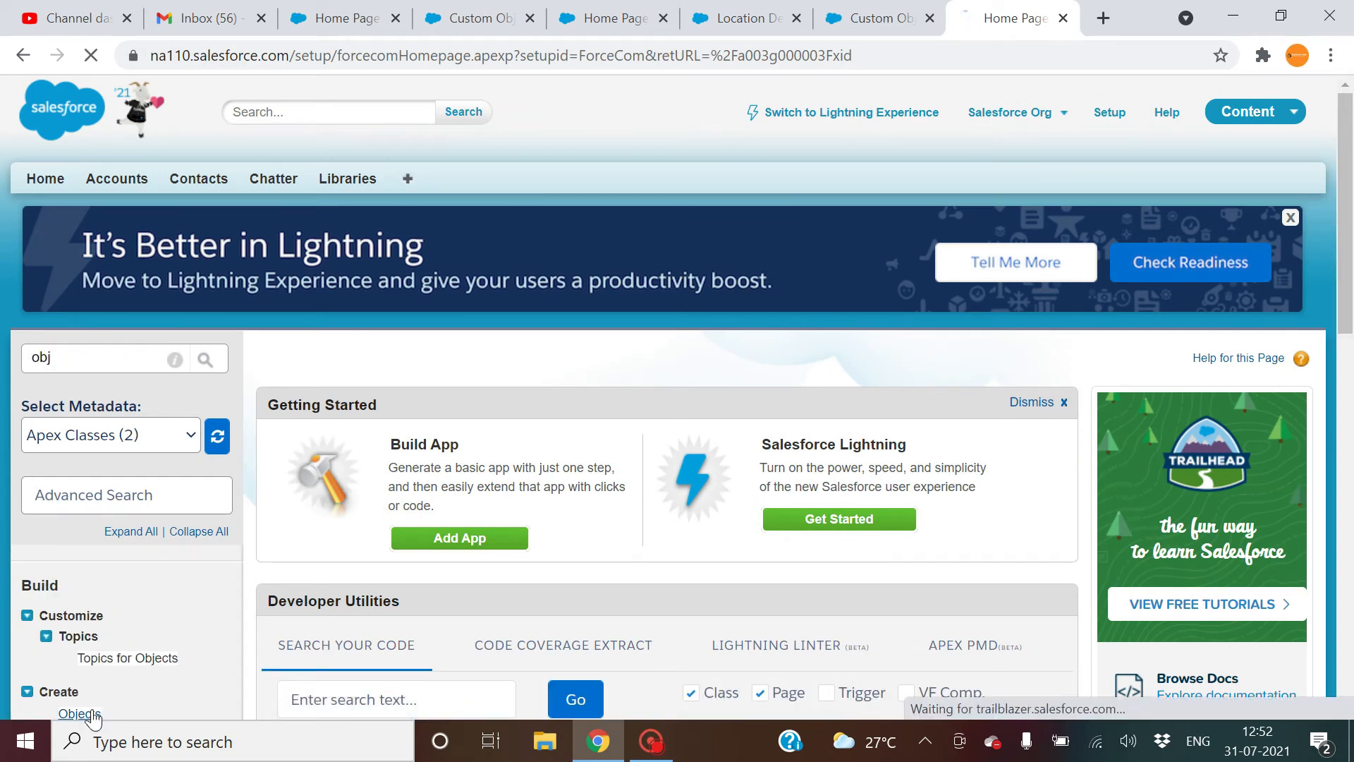
click(81, 713)
click(644, 518)
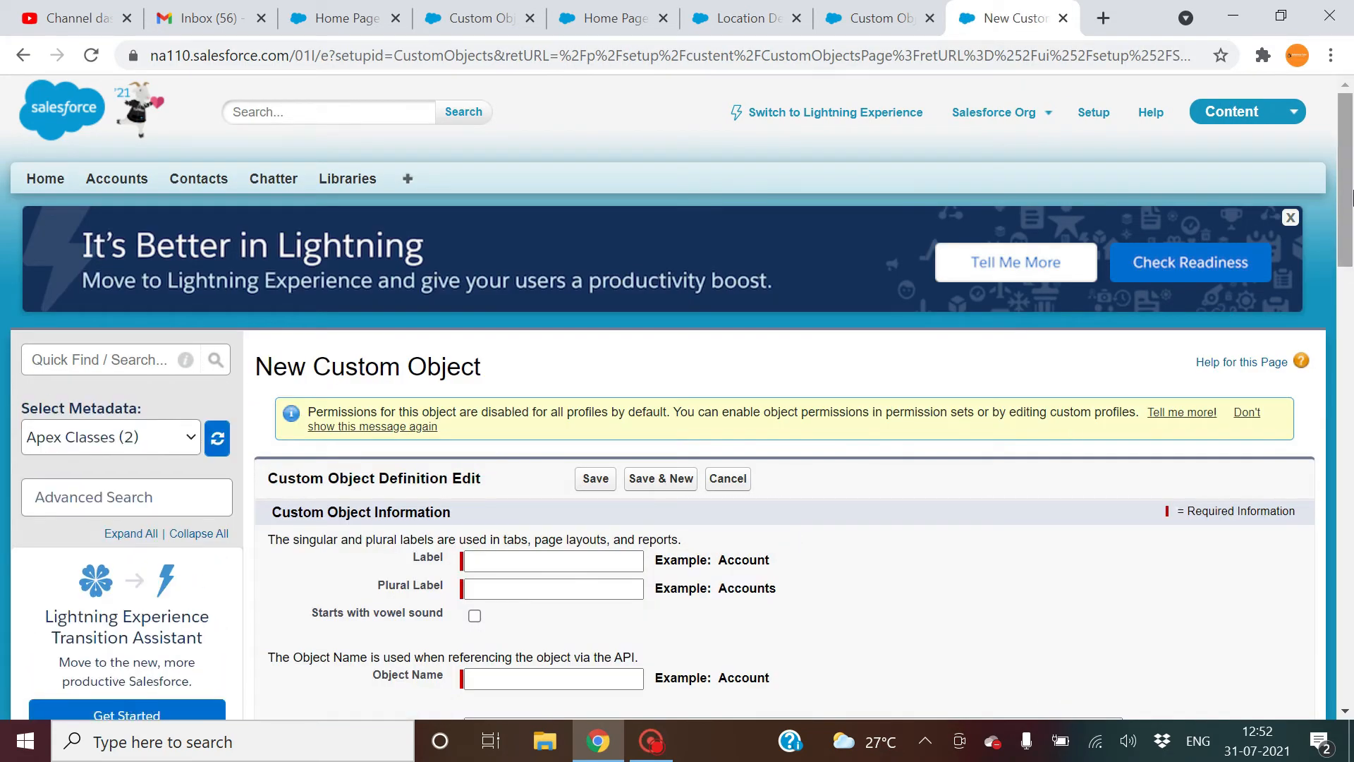
- Set the new custom object's label to Employee and its plural label to Employees
scroll(788, 536, down, 3)
click(562, 325)
text(Employee)
click(608, 346)
text(Employees)
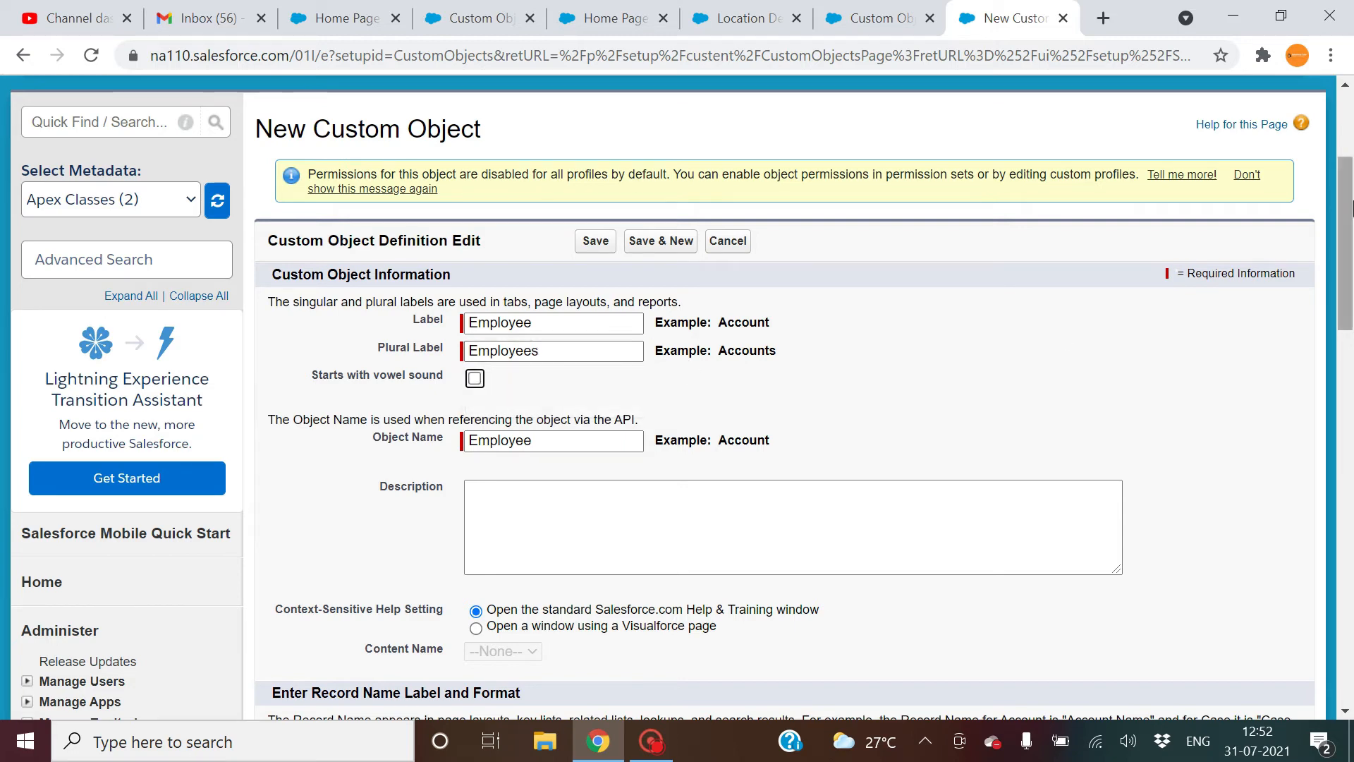
- Allow reports, activities, field history tracking and Chatter groups for the Employee object and save it
drag(1353, 205, 1353, 391)
click(328, 195)
click(330, 211)
click(377, 232)
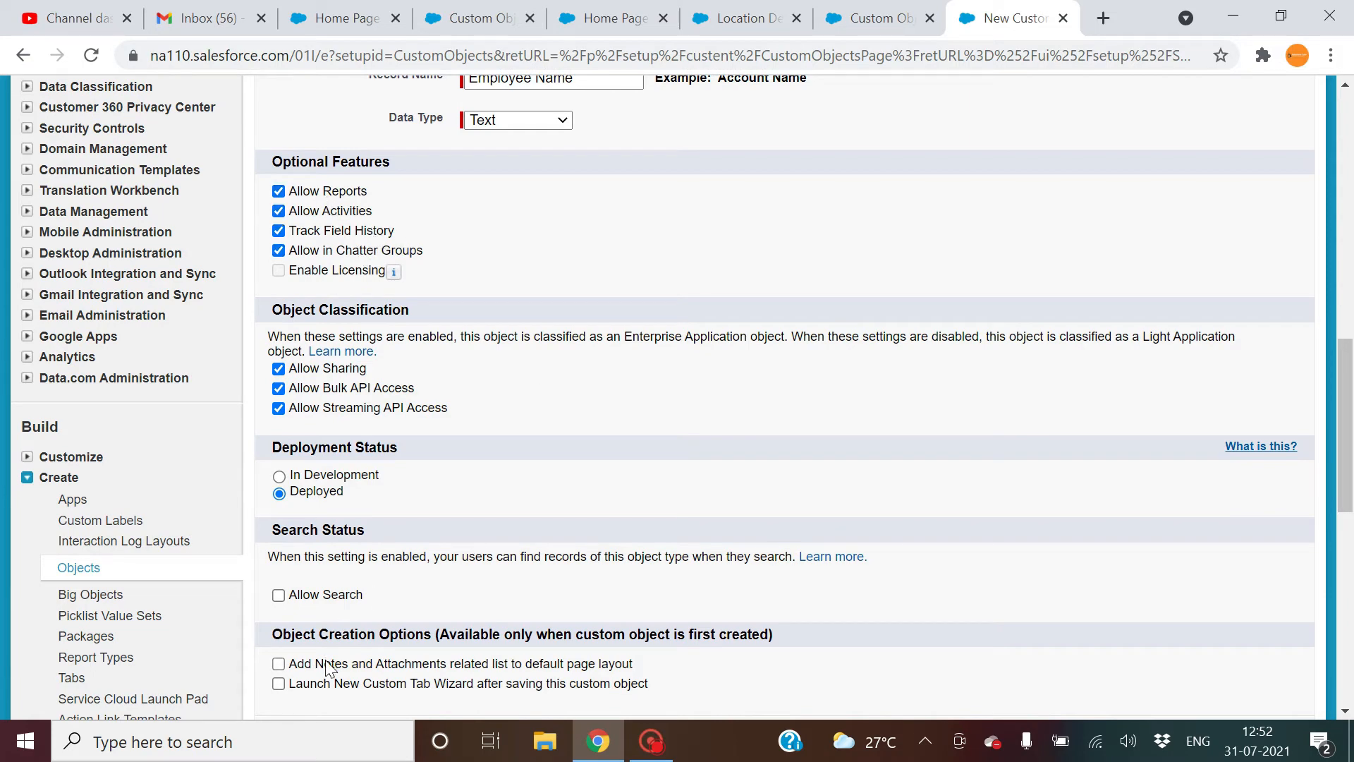
drag(1350, 462, 1351, 578)
click(596, 409)
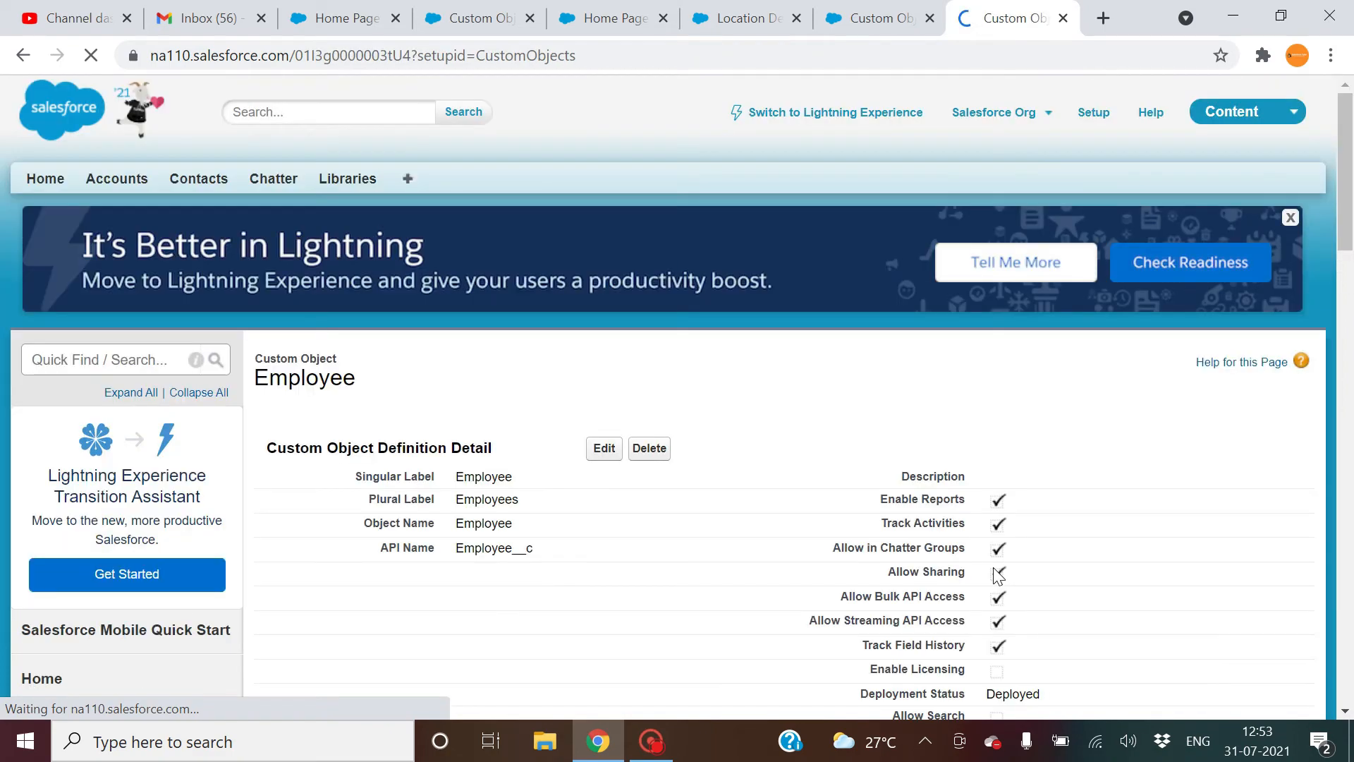
- Start a new custom field on the Employee object and choose Lookup Relationship as its data type
drag(1350, 148, 1351, 210)
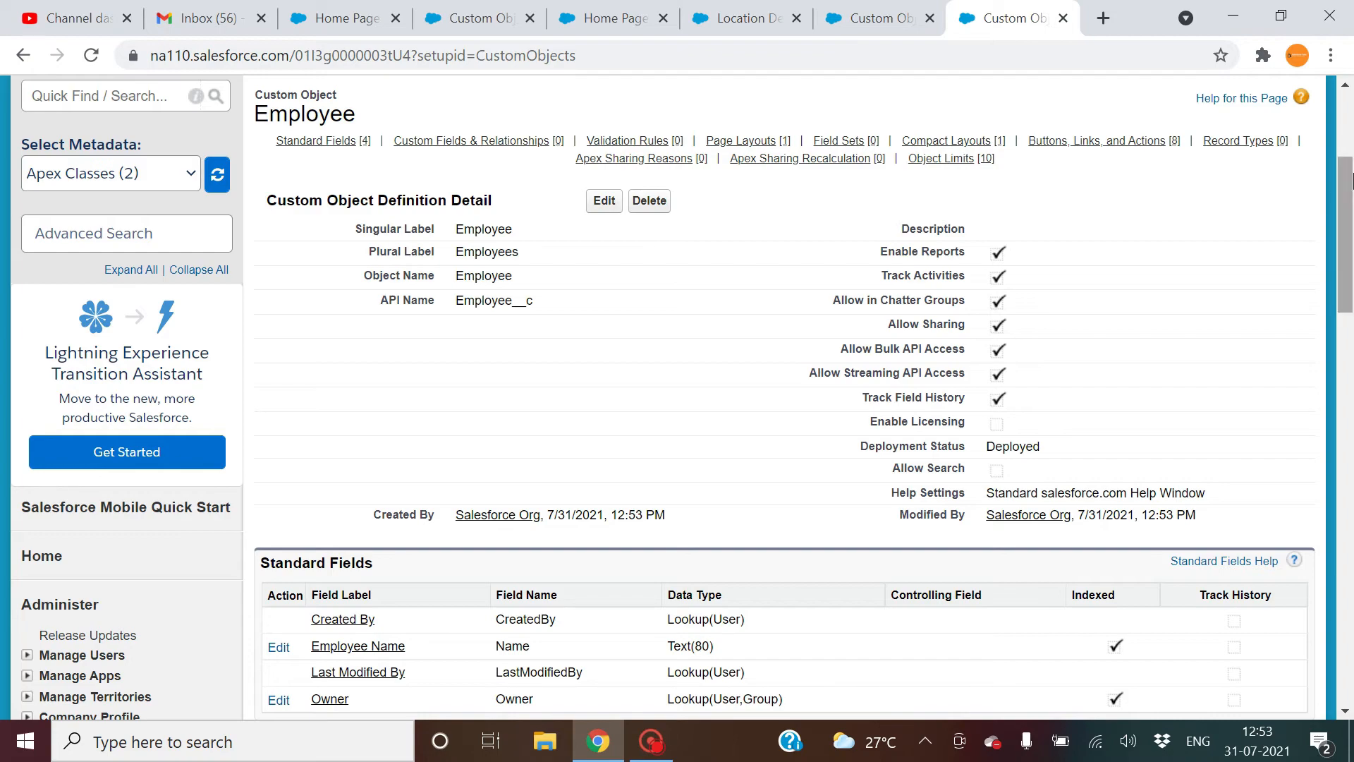
drag(1352, 179, 1352, 301)
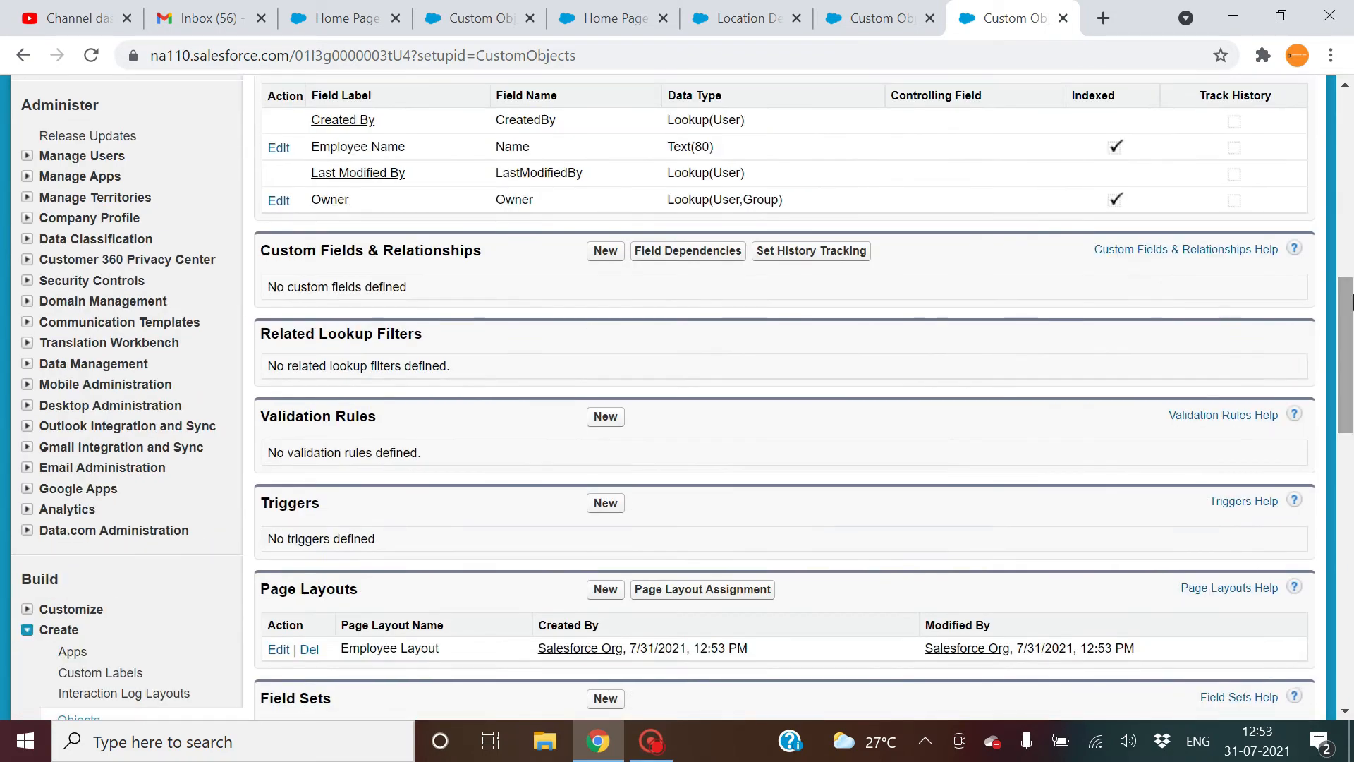
click(605, 251)
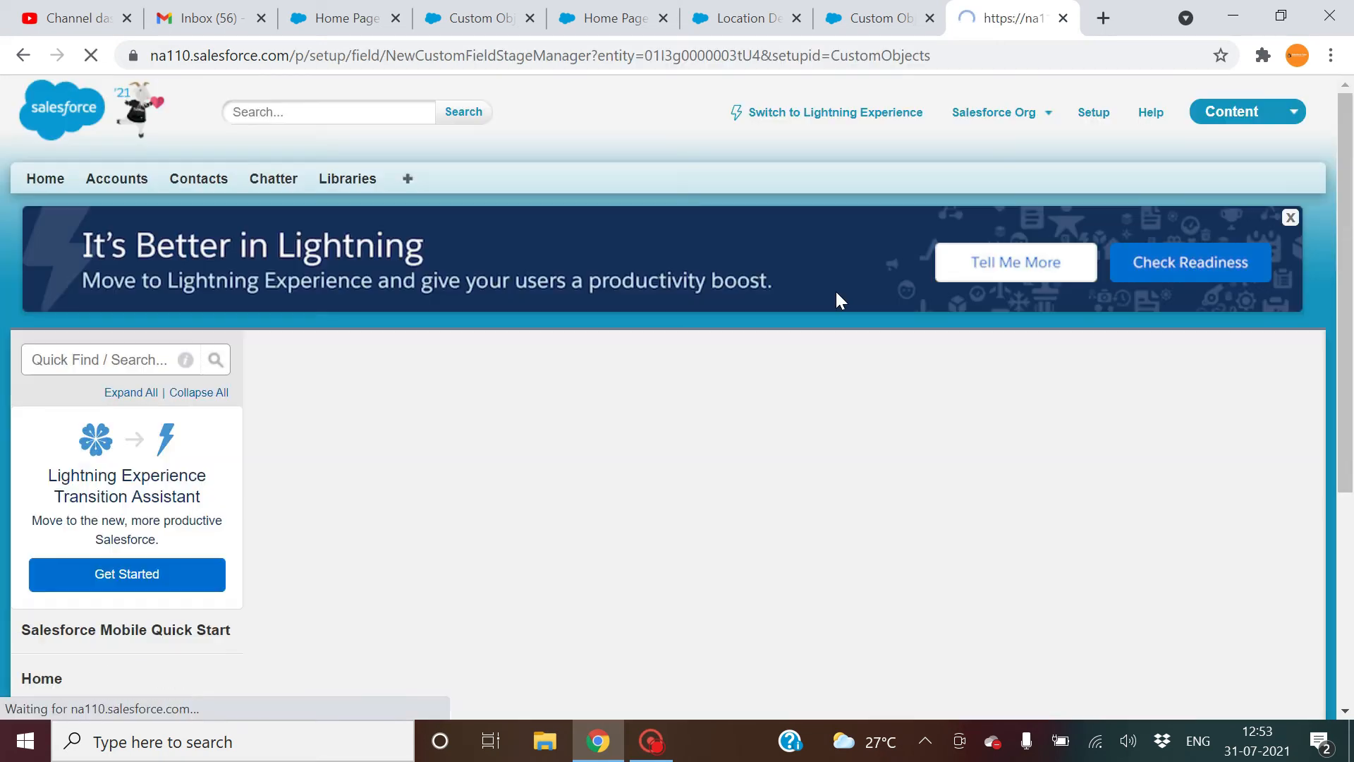
scroll(1291, 227, down, 5)
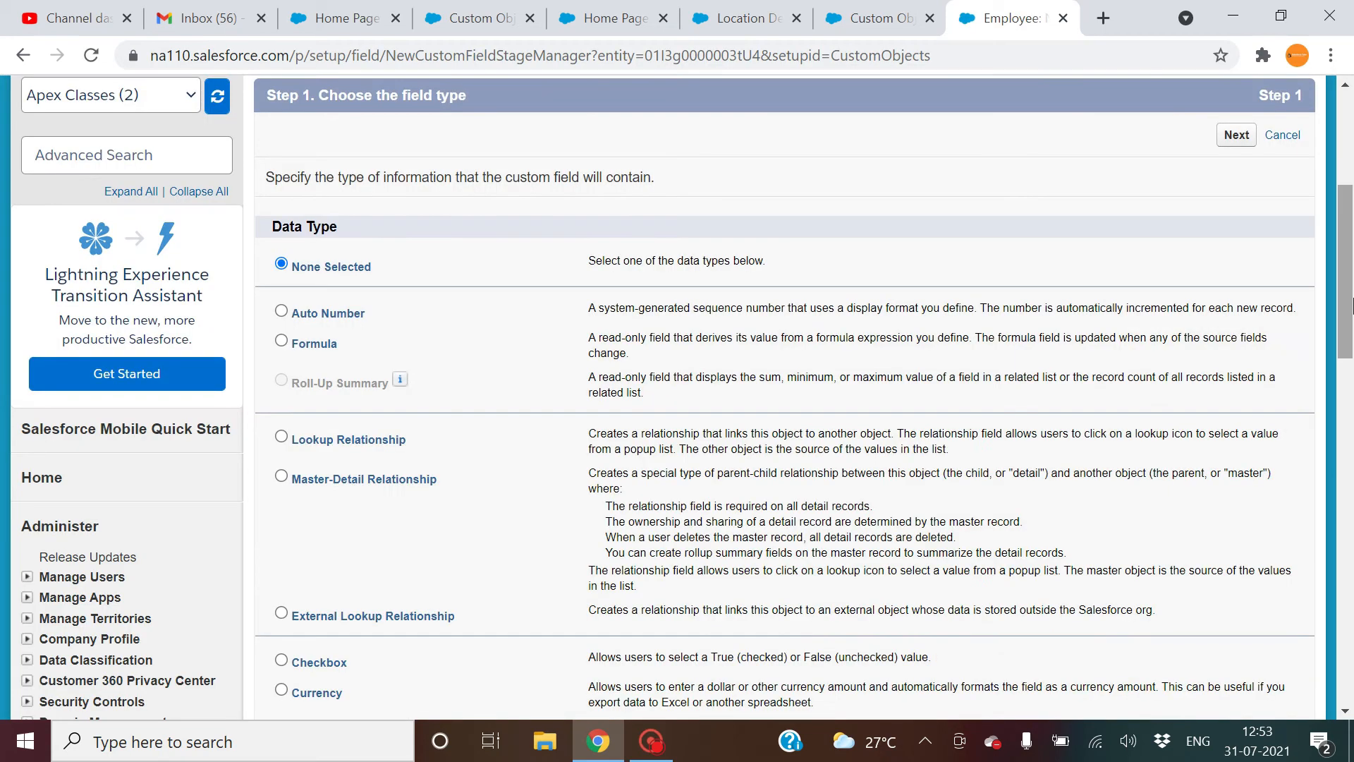
click(352, 440)
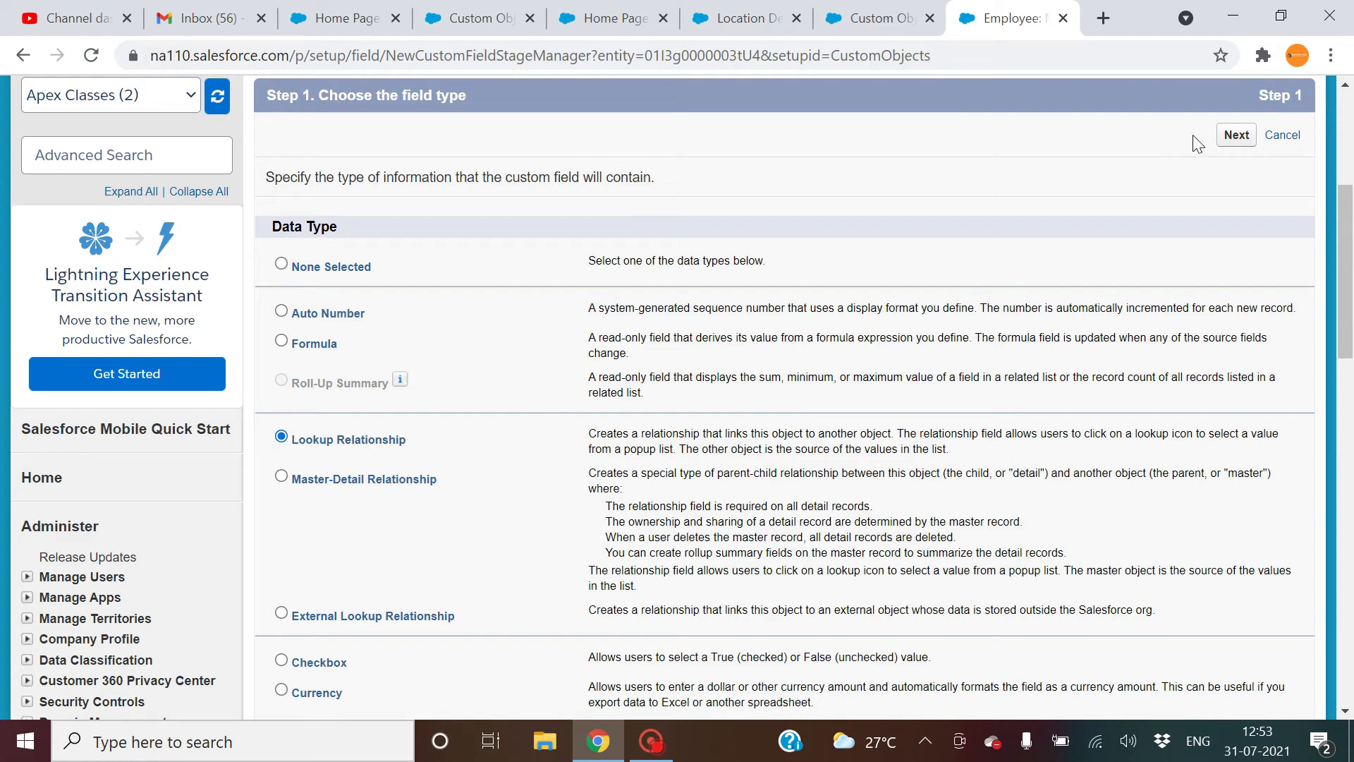
- Choose Employer as the related object for the Employee object's new lookup field and continue to its label settings
click(1236, 135)
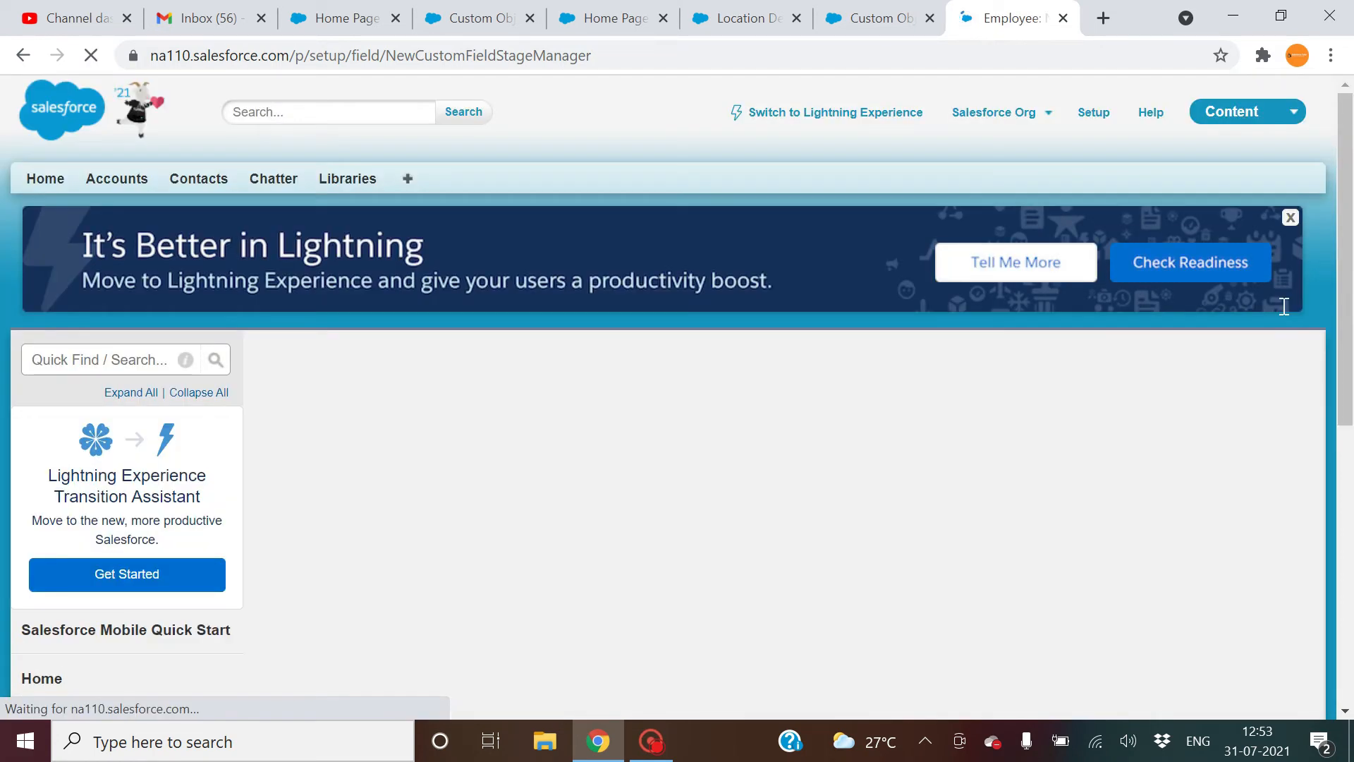
drag(1348, 235, 1353, 305)
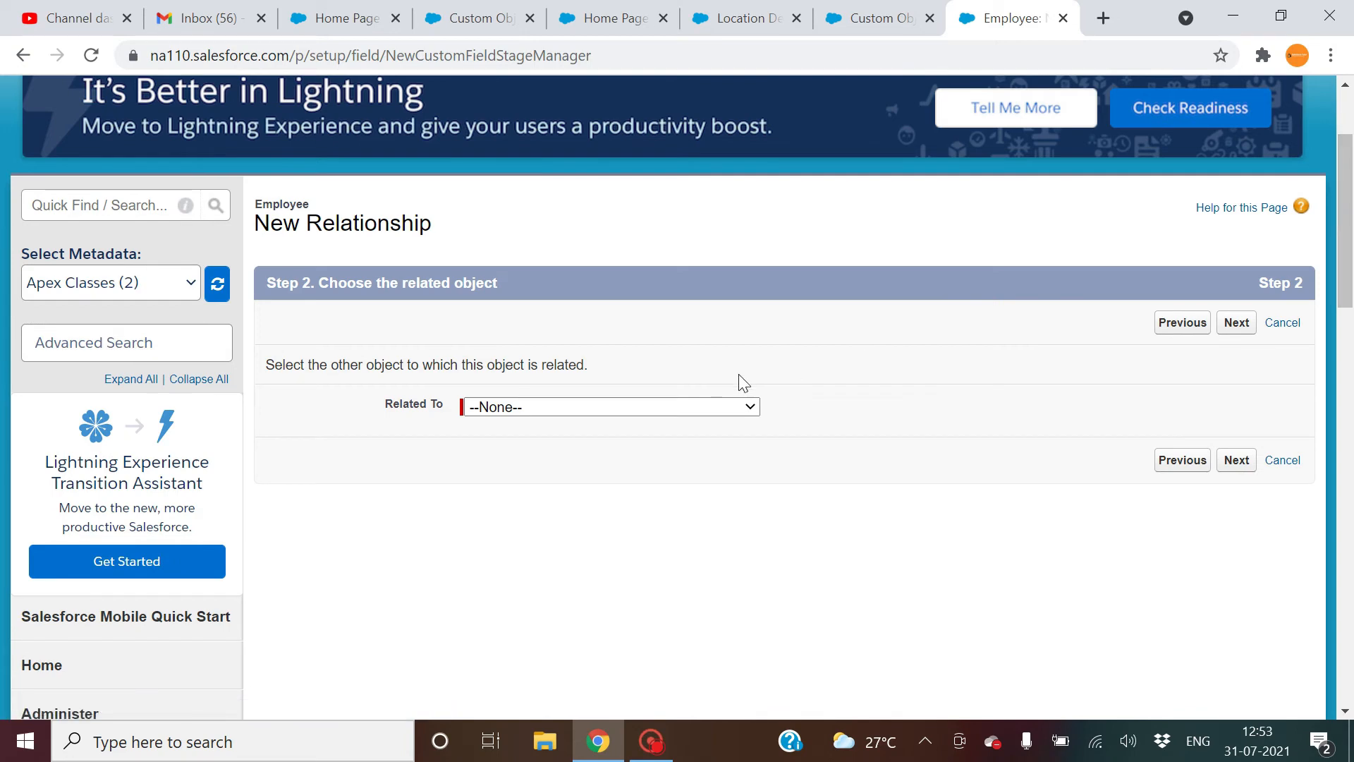
click(675, 409)
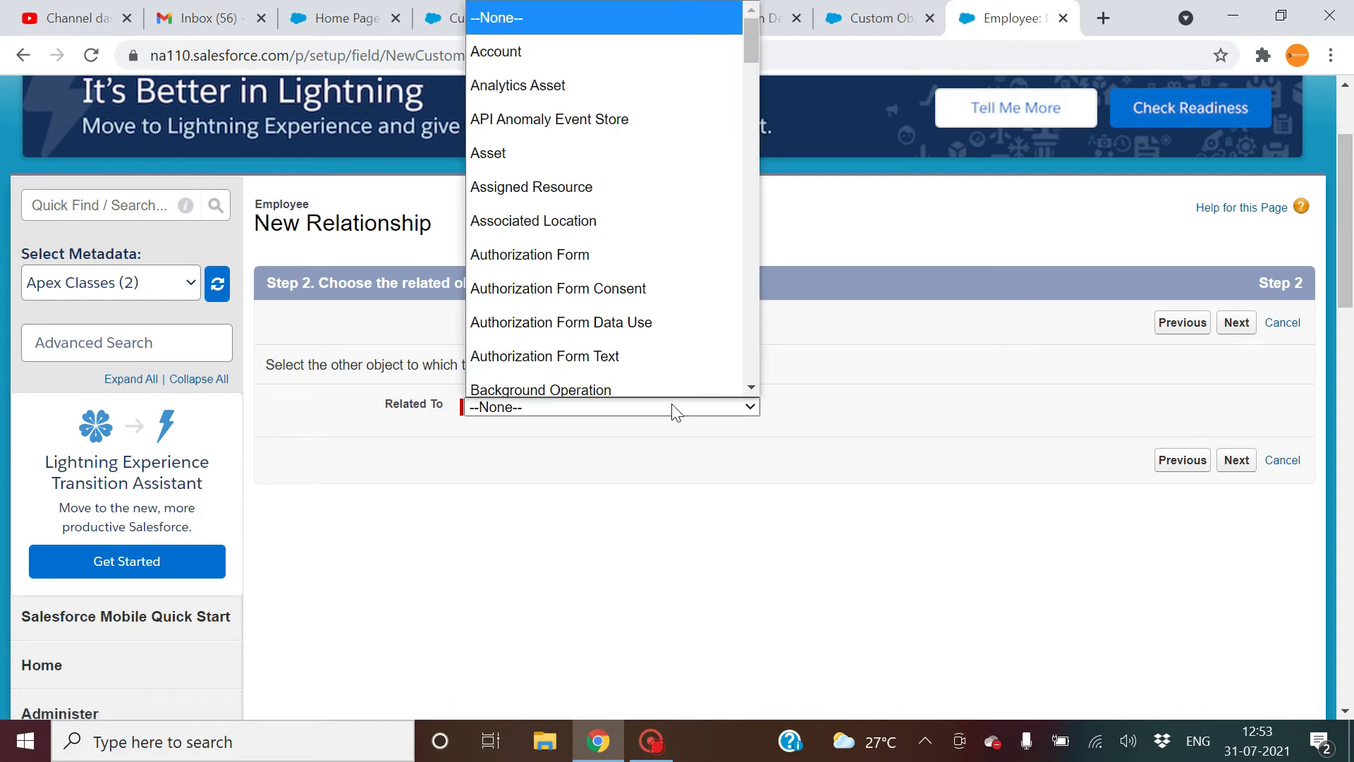
key(e)
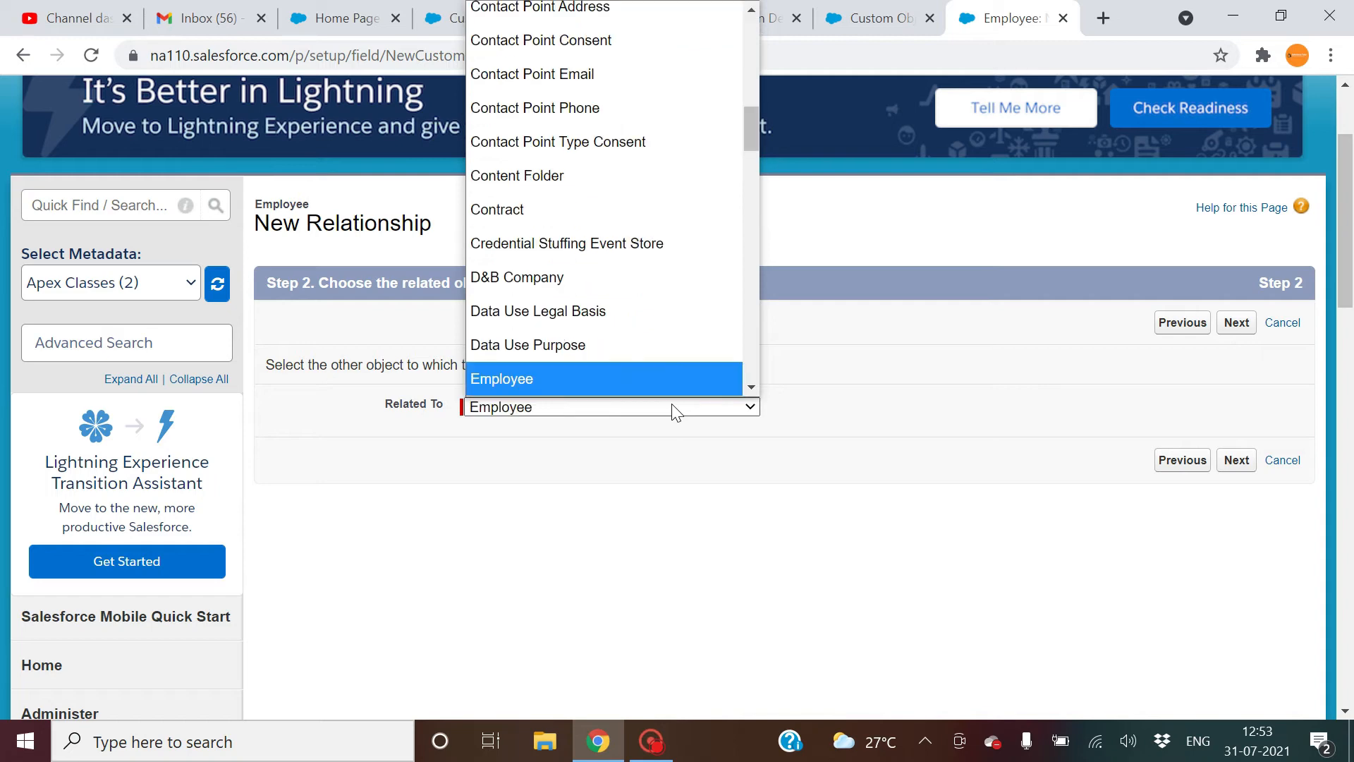
key(Down)
key(Return)
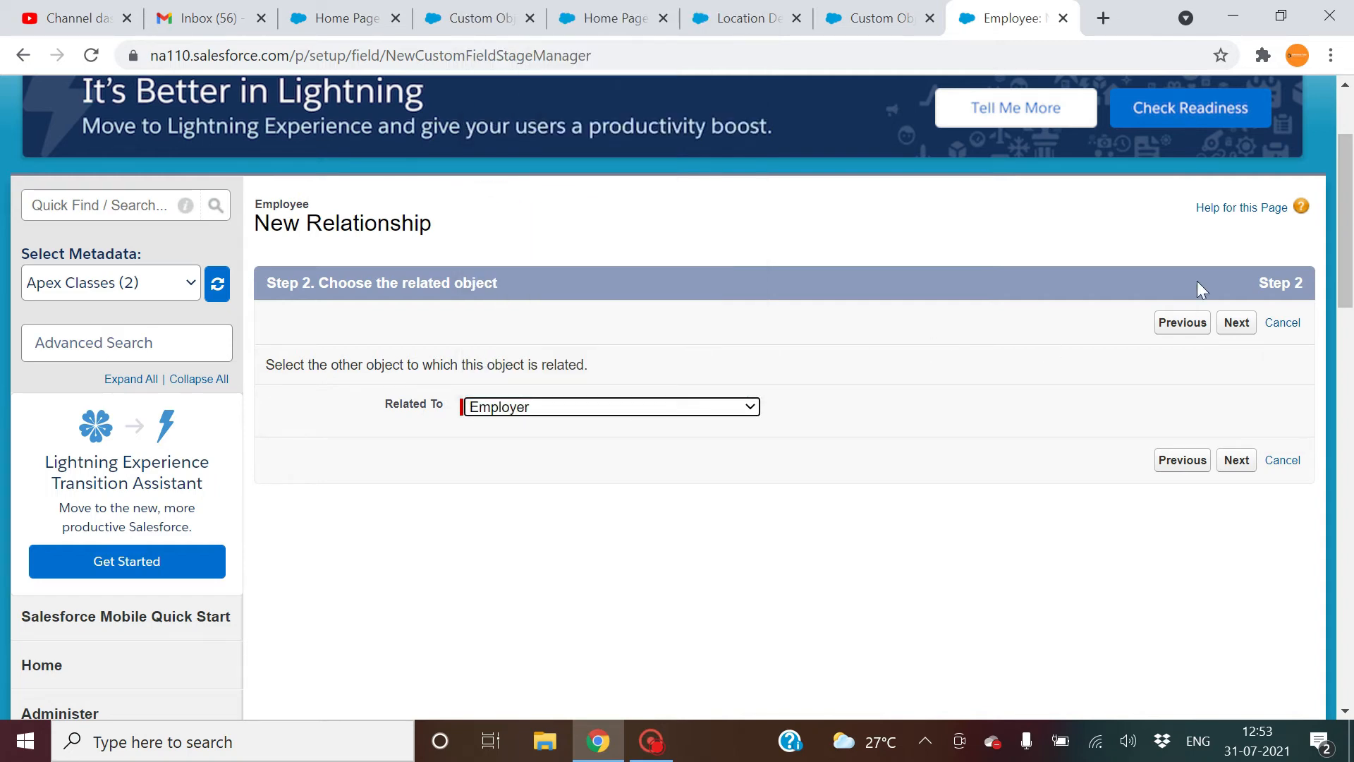
click(1235, 324)
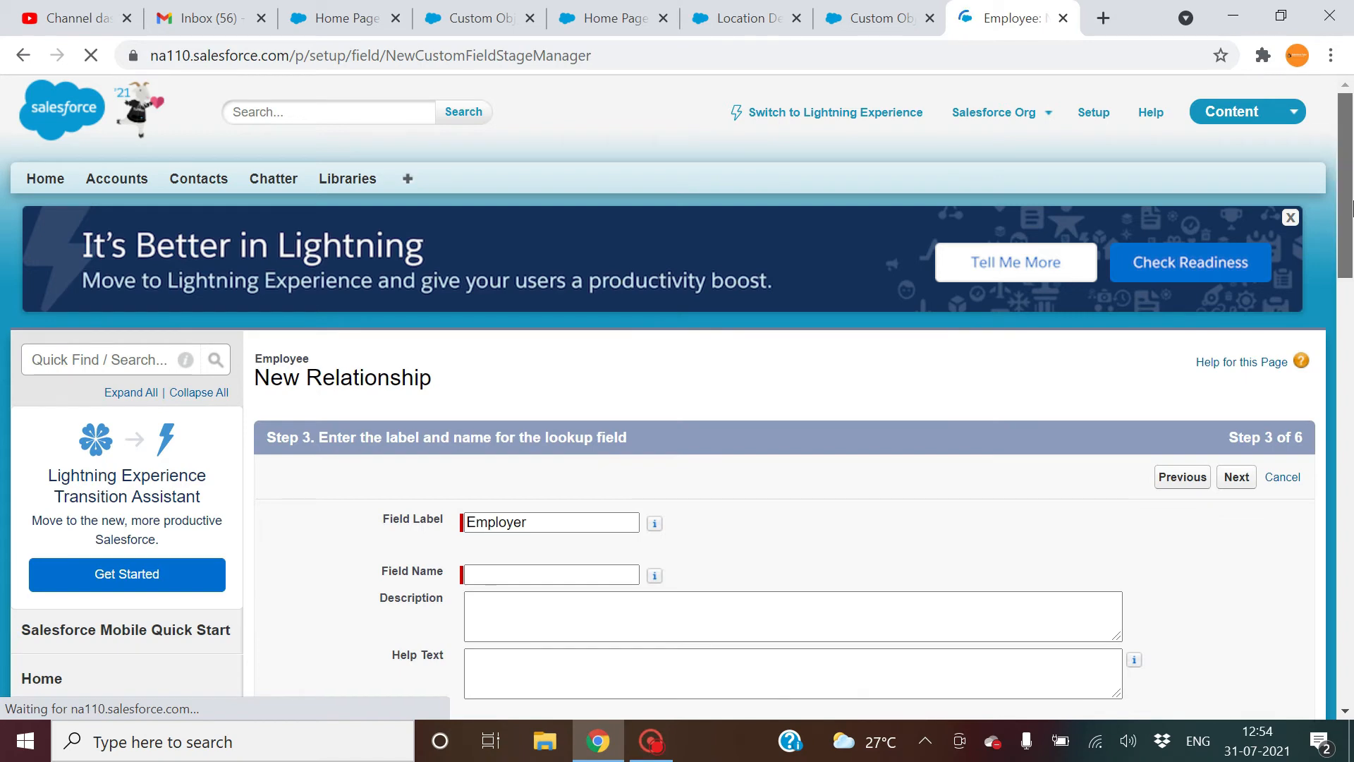
- Set the lookup field's label to Employer Name, fill its field name from the label, and continue
scroll(756, 362, down, 2)
click(505, 427)
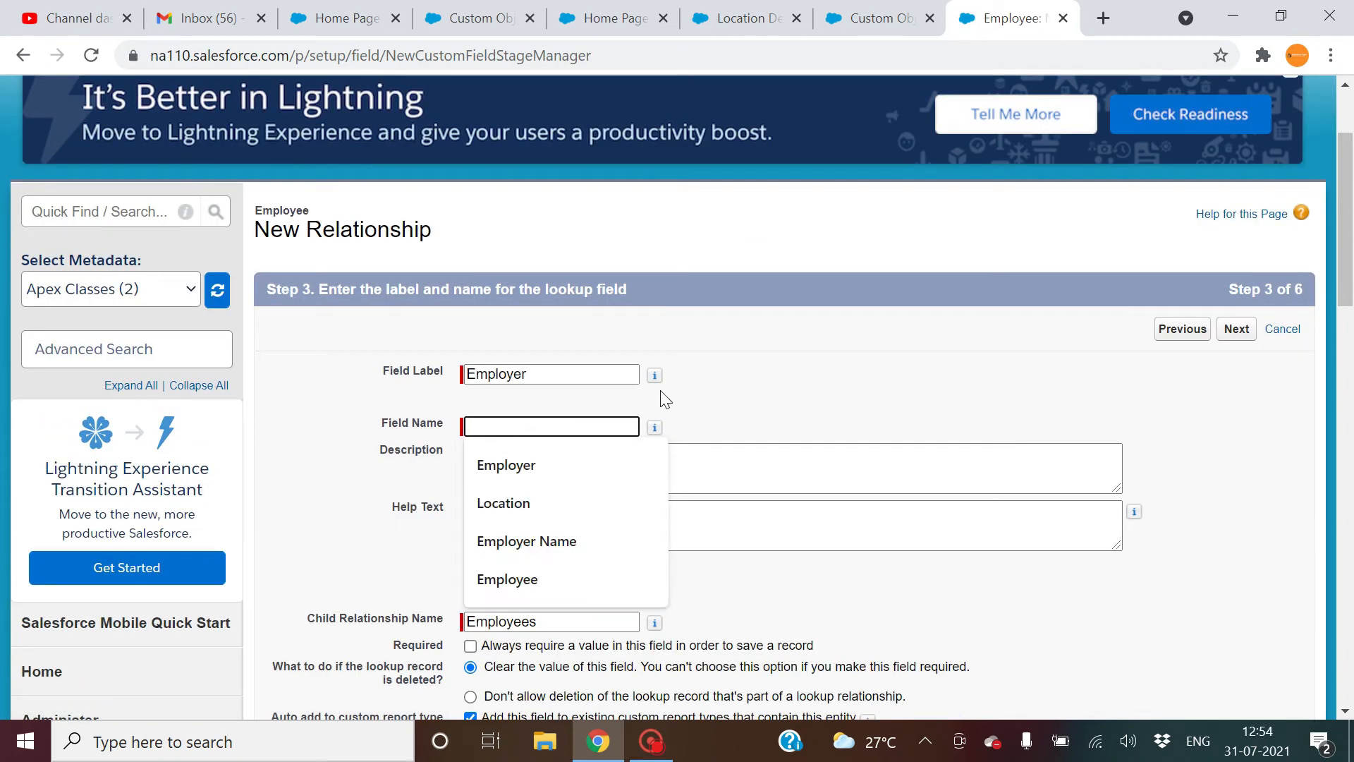
click(566, 374)
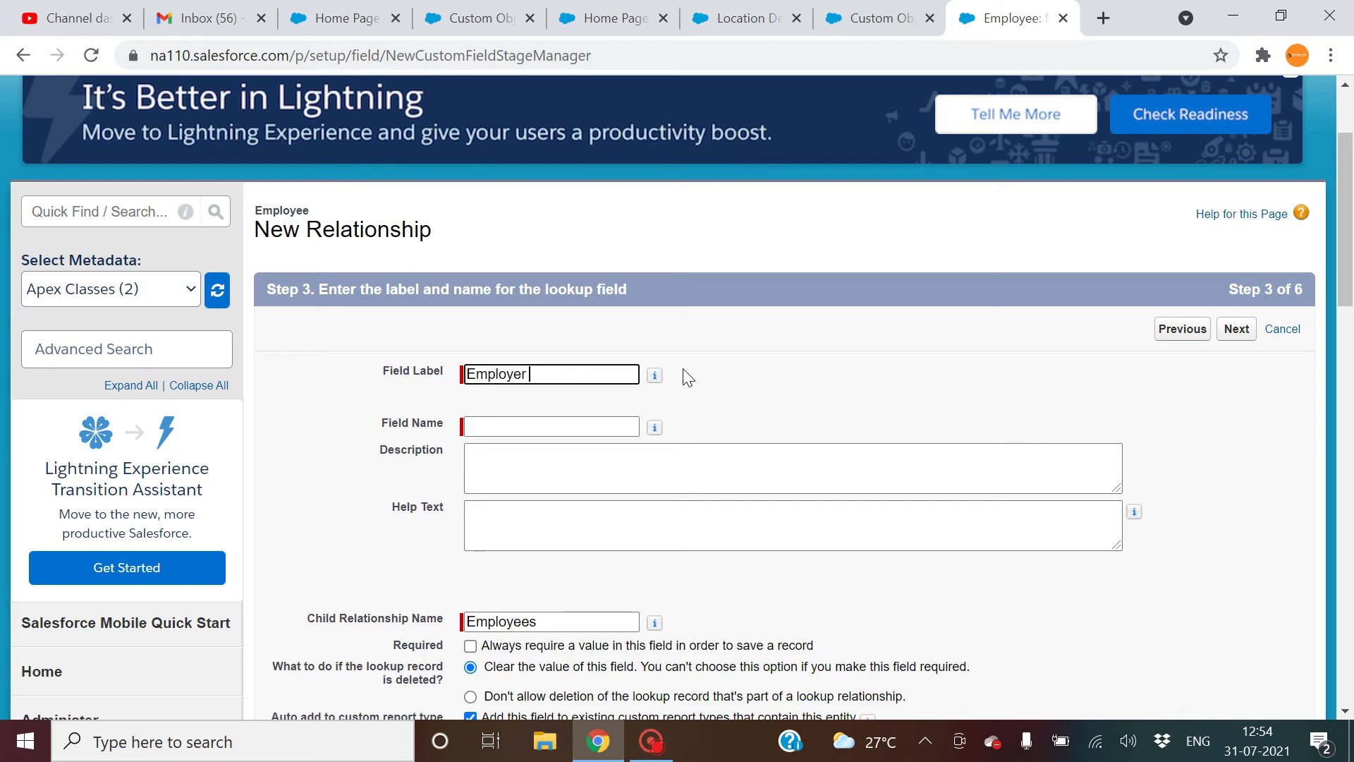
text(Name)
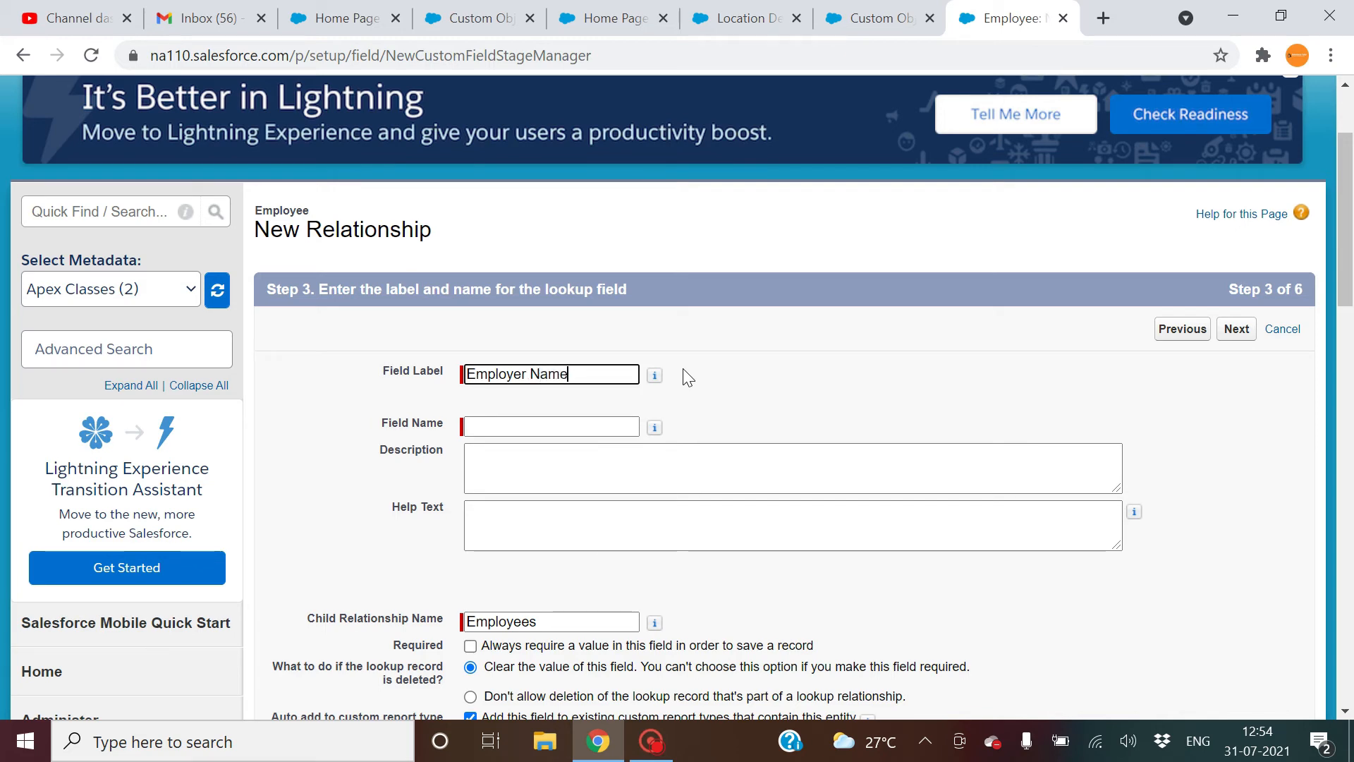
key(Tab)
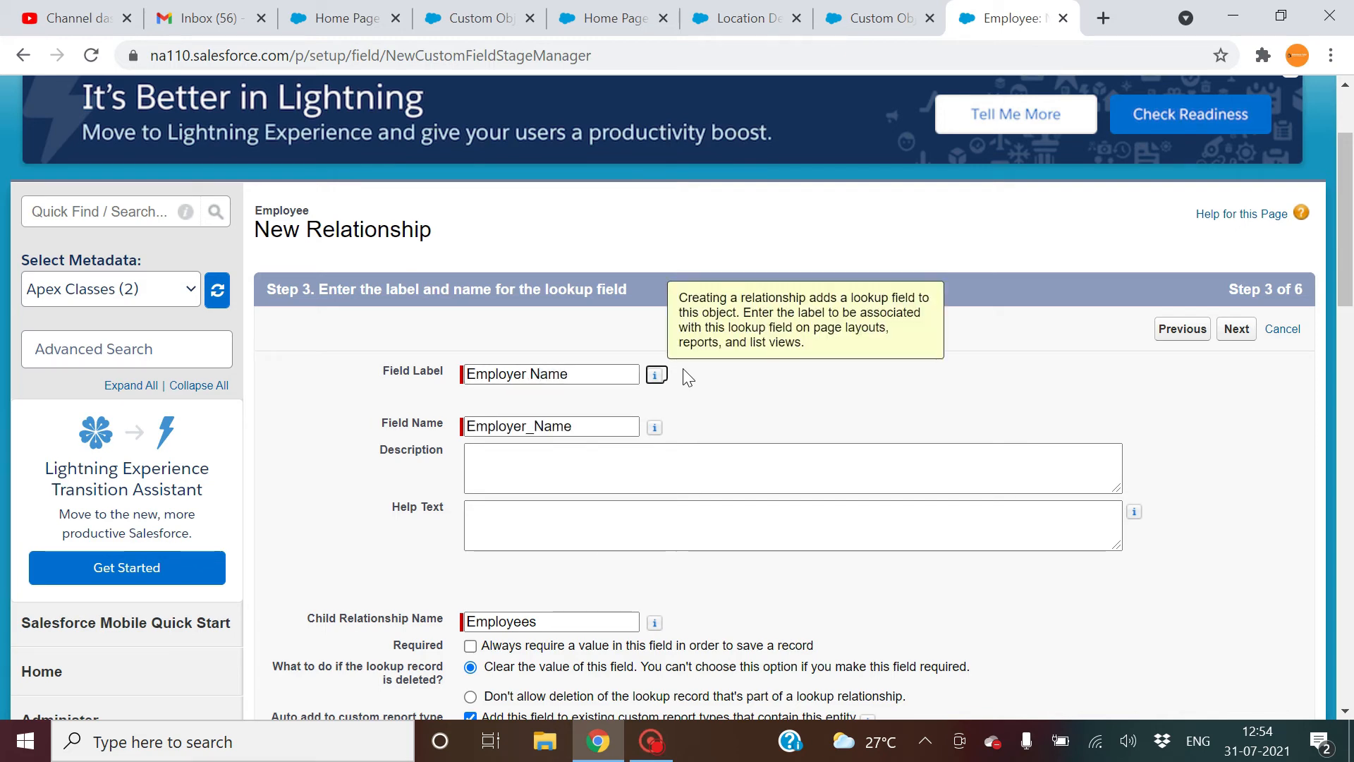
click(1225, 331)
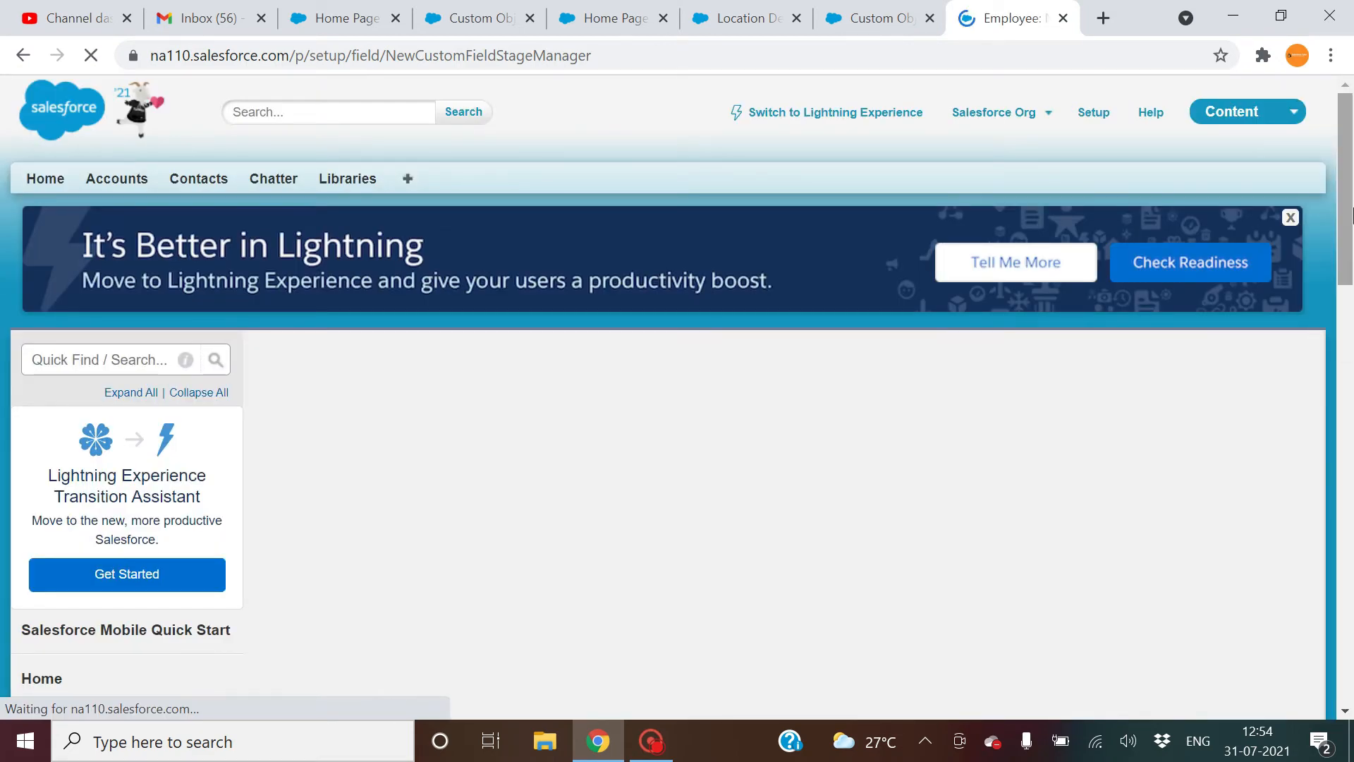
- Accept the default field-level security, page layout and Employees related list settings, and save the lookup field
drag(1352, 215, 1352, 252)
click(1235, 349)
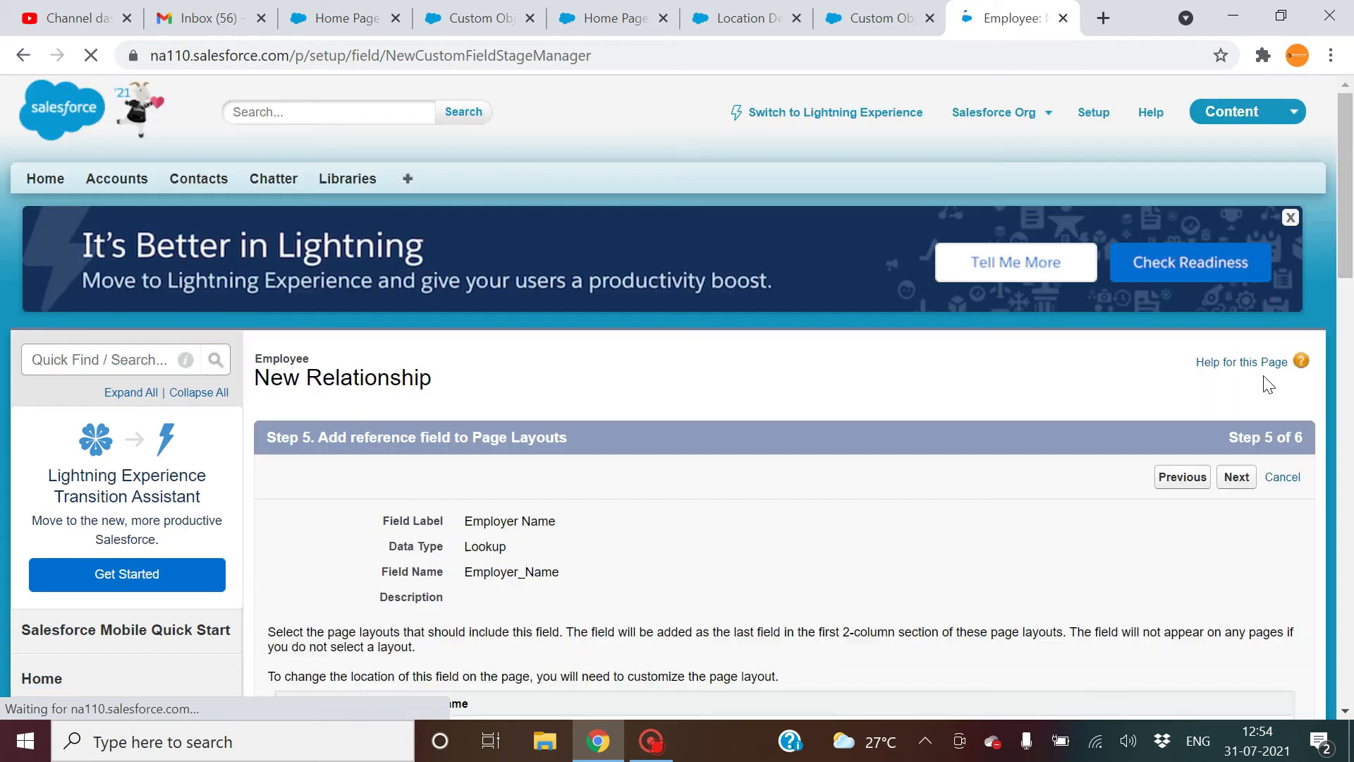
scroll(1267, 381, down, 2)
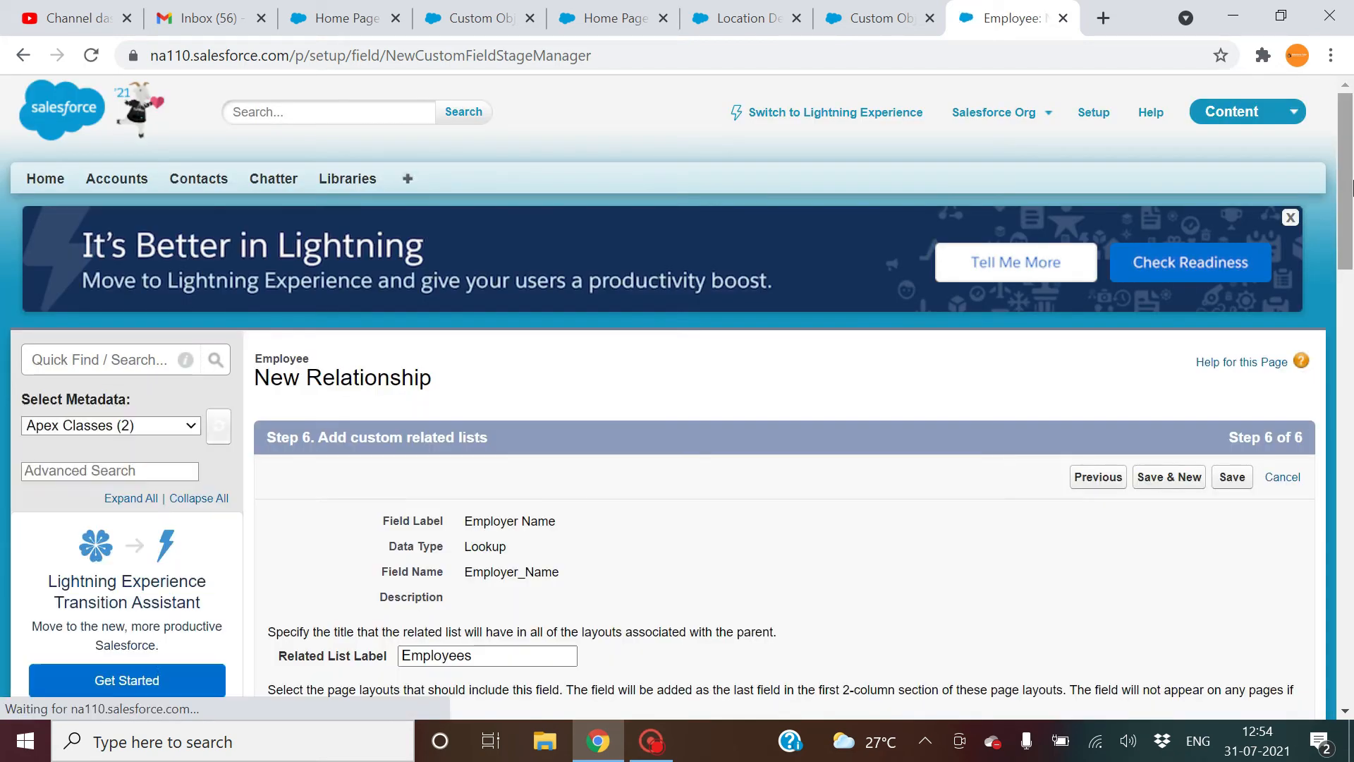
scroll(644, 318, down, 5)
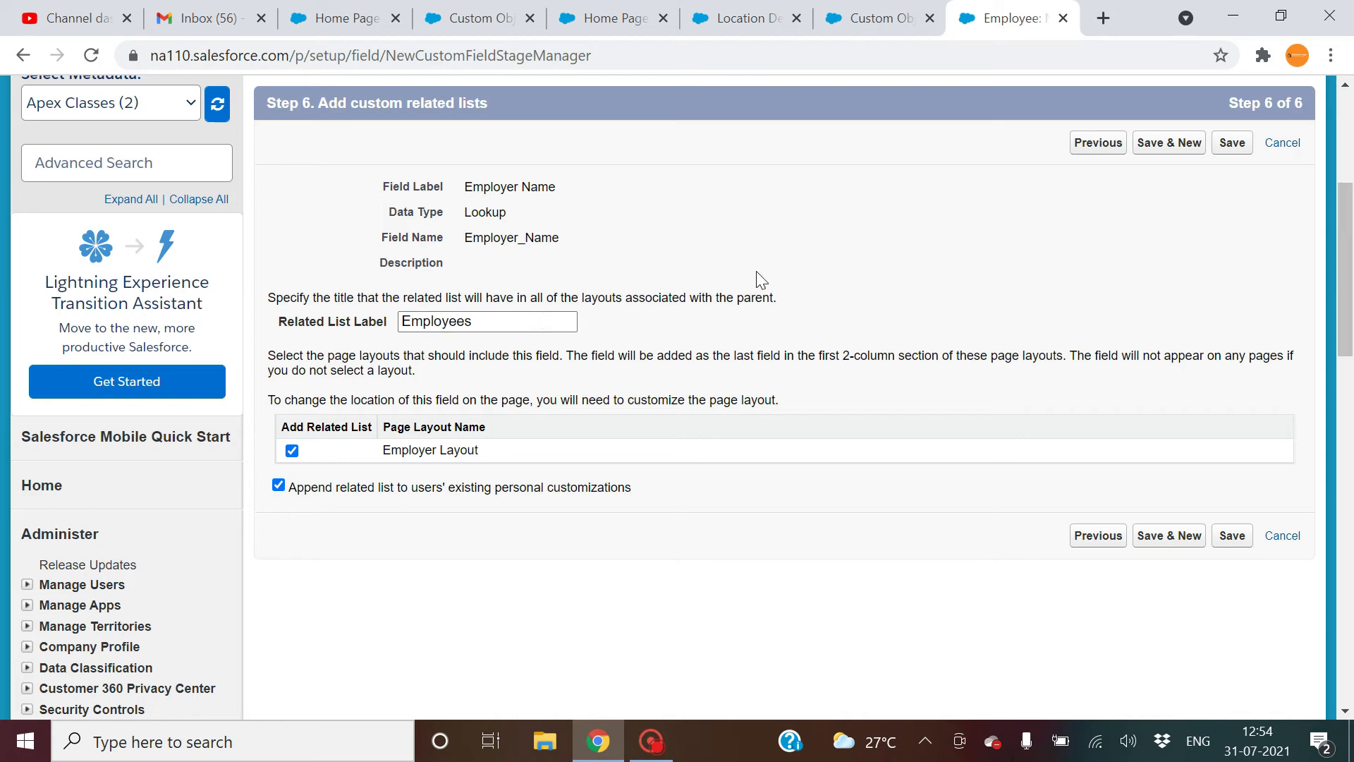
click(1231, 144)
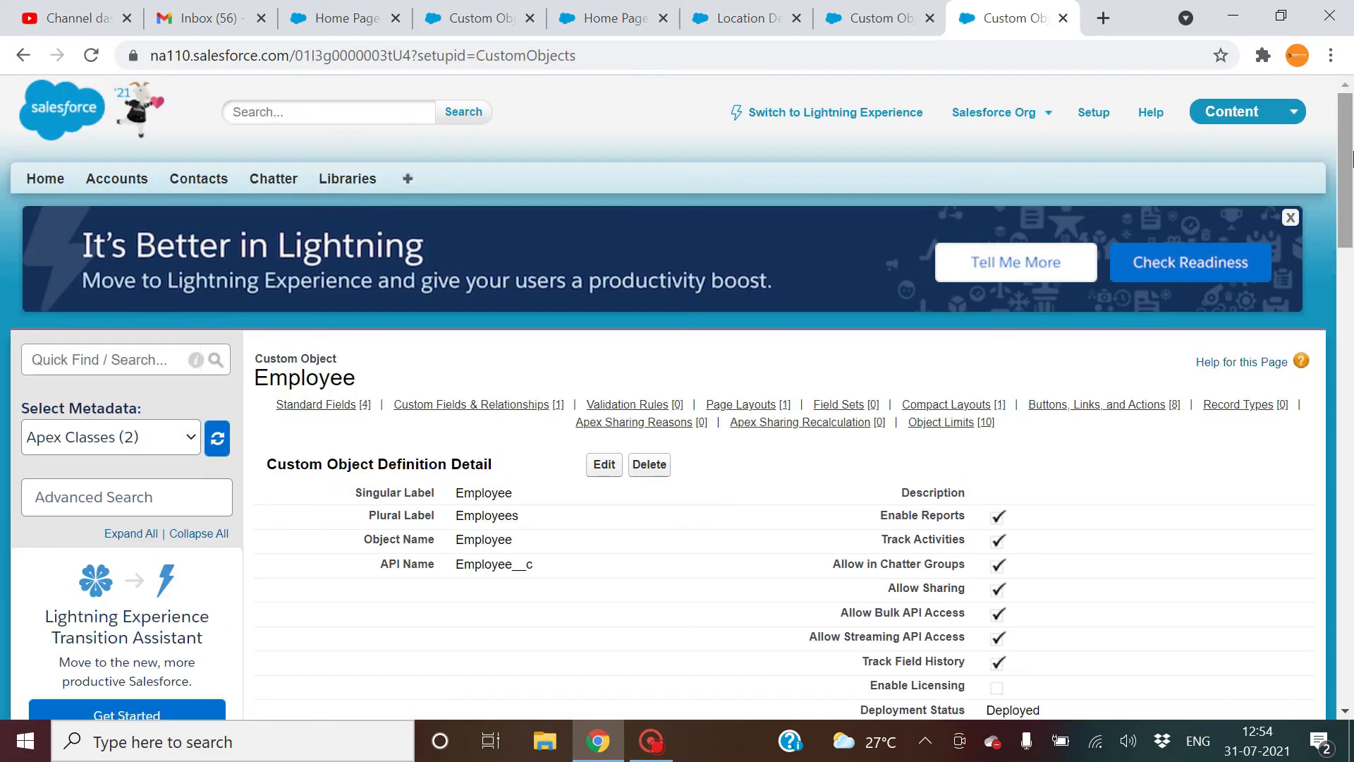
- Open the Employer Name field's definition from the Employee object's custom fields and relationships
drag(1353, 219, 1352, 341)
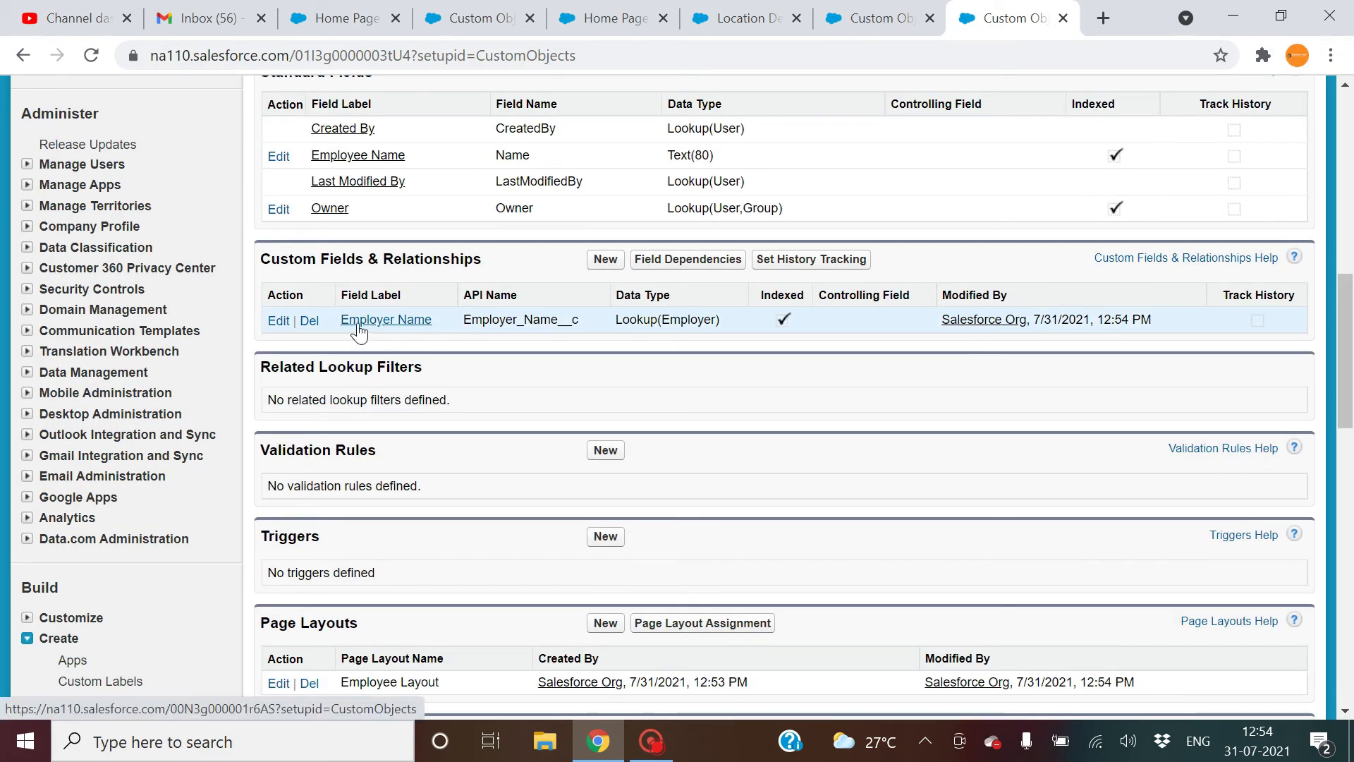
mouse_move(1351, 403)
mouse_down()
mouse_move(1351, 240)
mouse_move(1351, 395)
mouse_up()
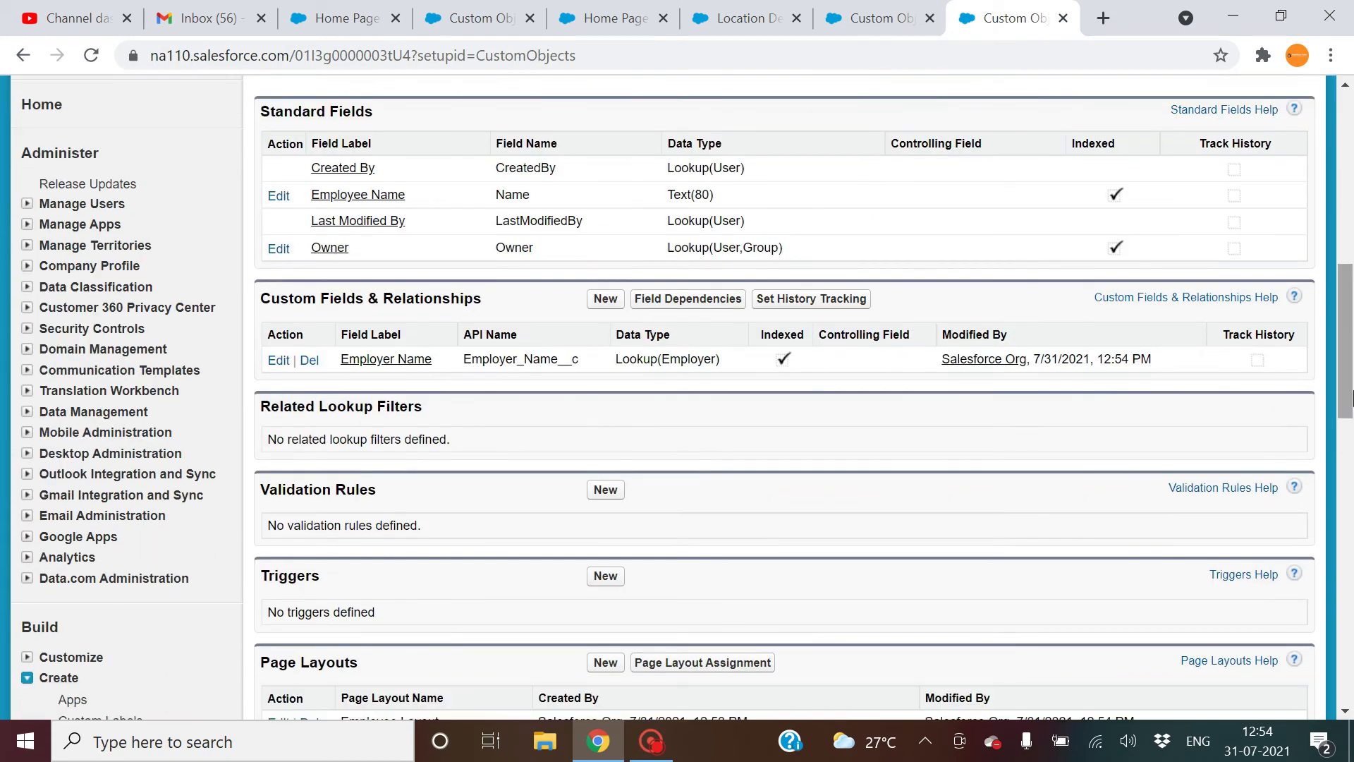
mouse_move(1346, 338)
mouse_down()
mouse_move(1326, 167)
mouse_move(1346, 342)
mouse_up()
click(363, 358)
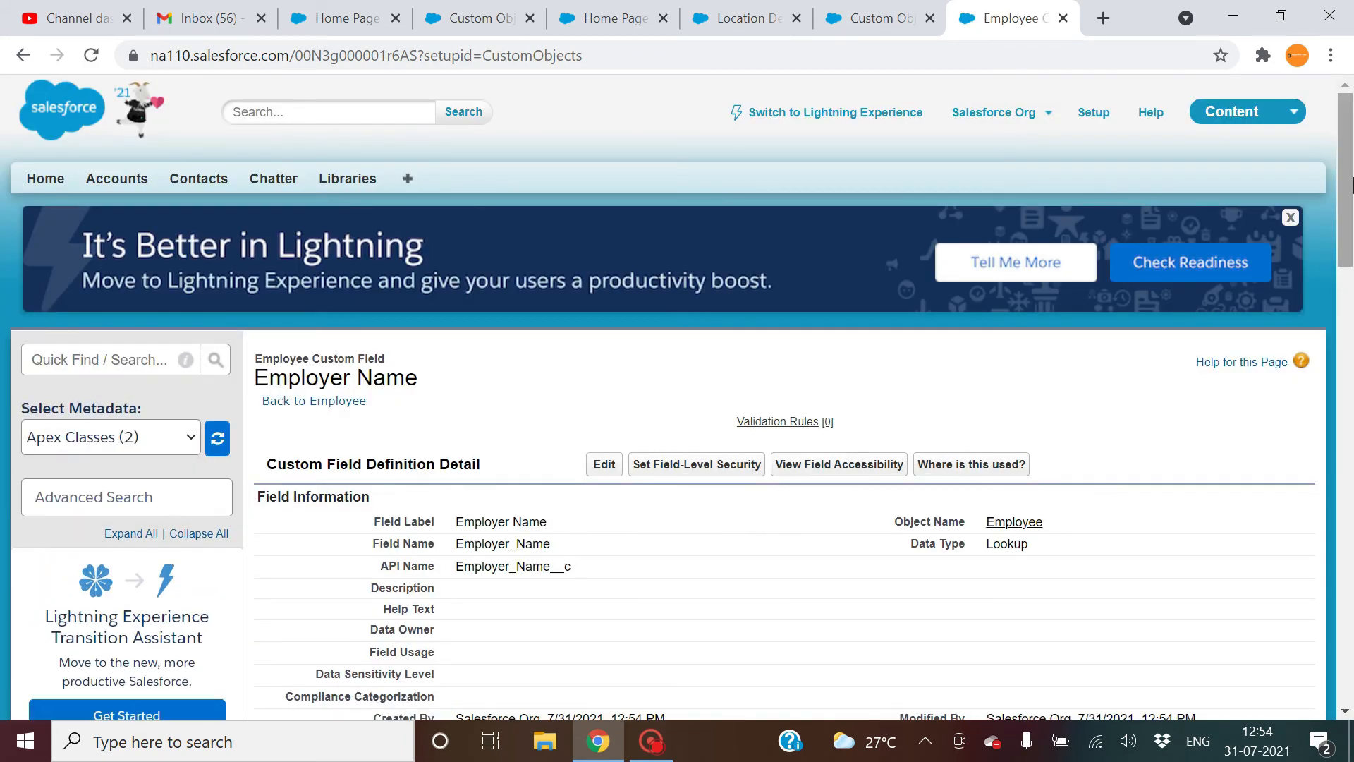
drag(1347, 185, 1348, 134)
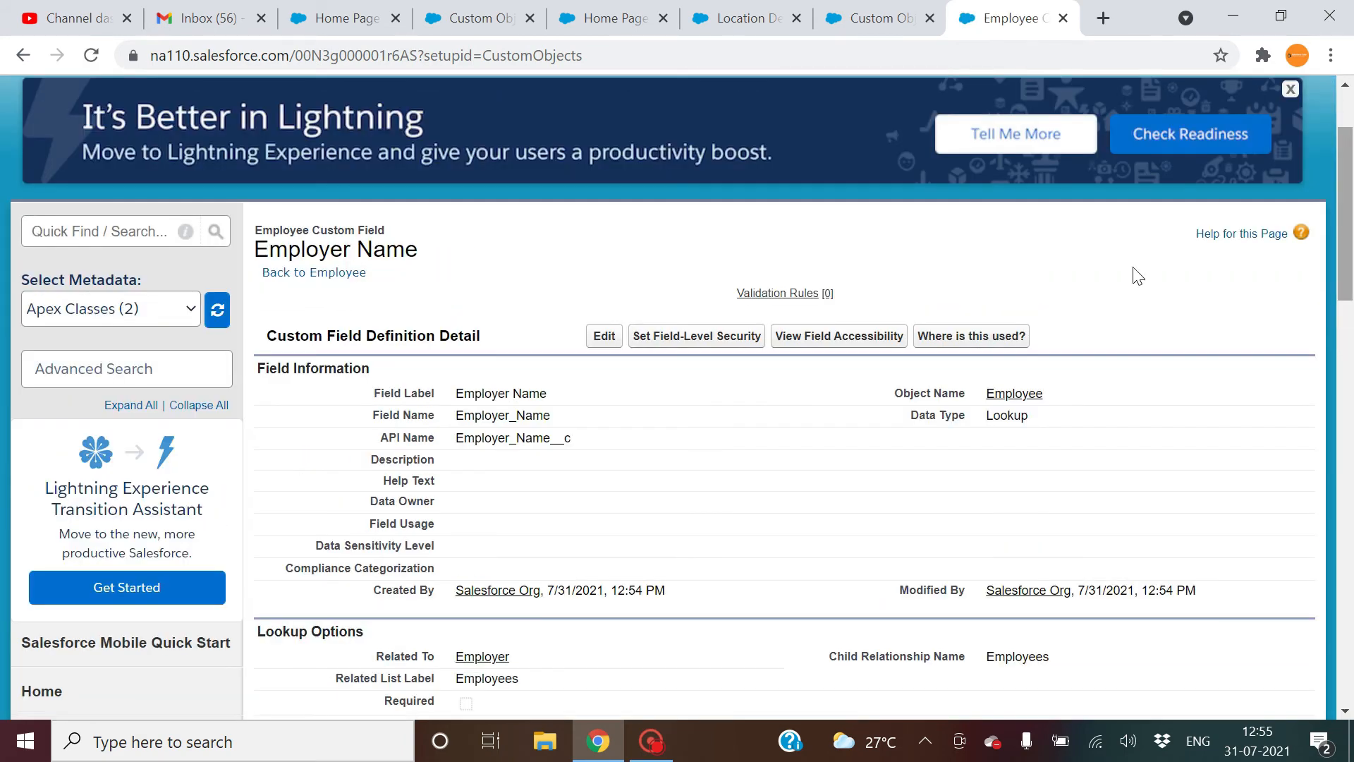
- Change the lookup field's label to Employee Name and save the field definition
click(605, 336)
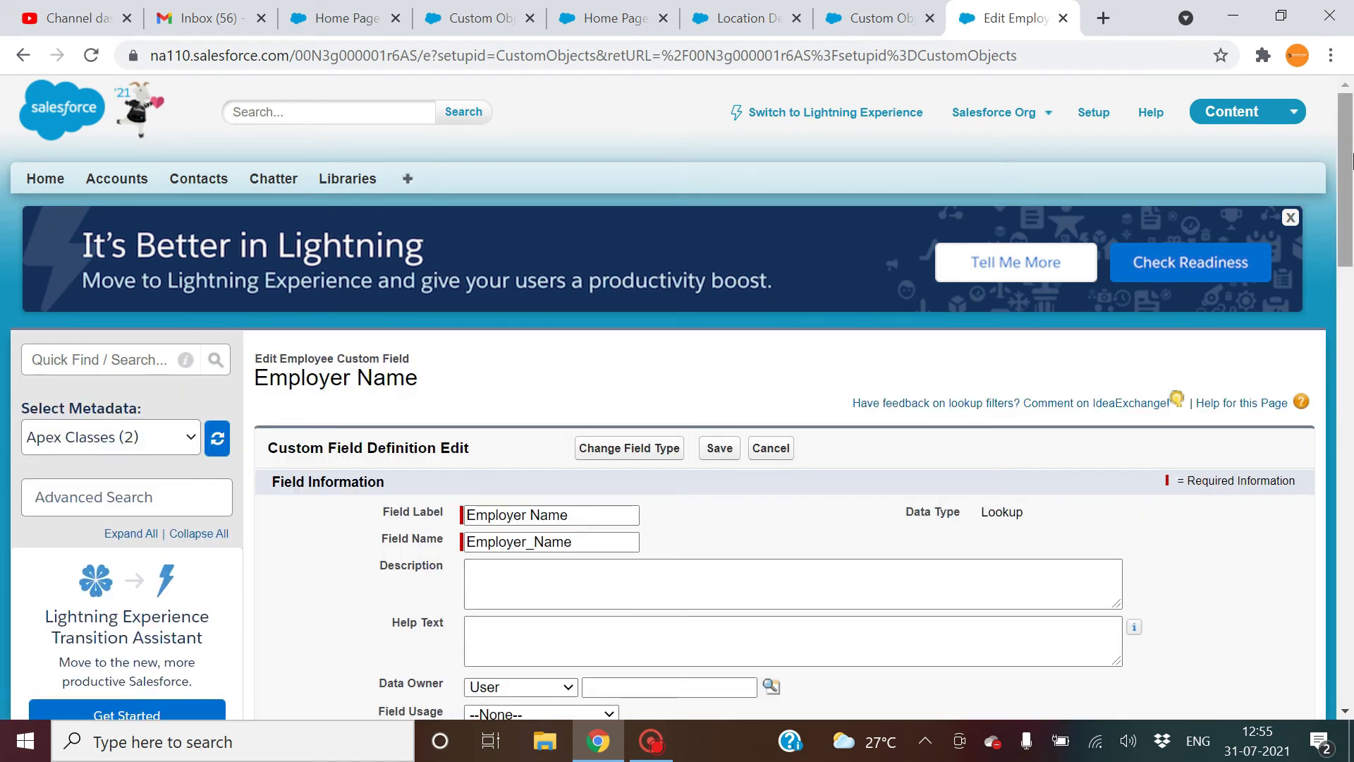
click(526, 515)
key(BackSpace)
text(e)
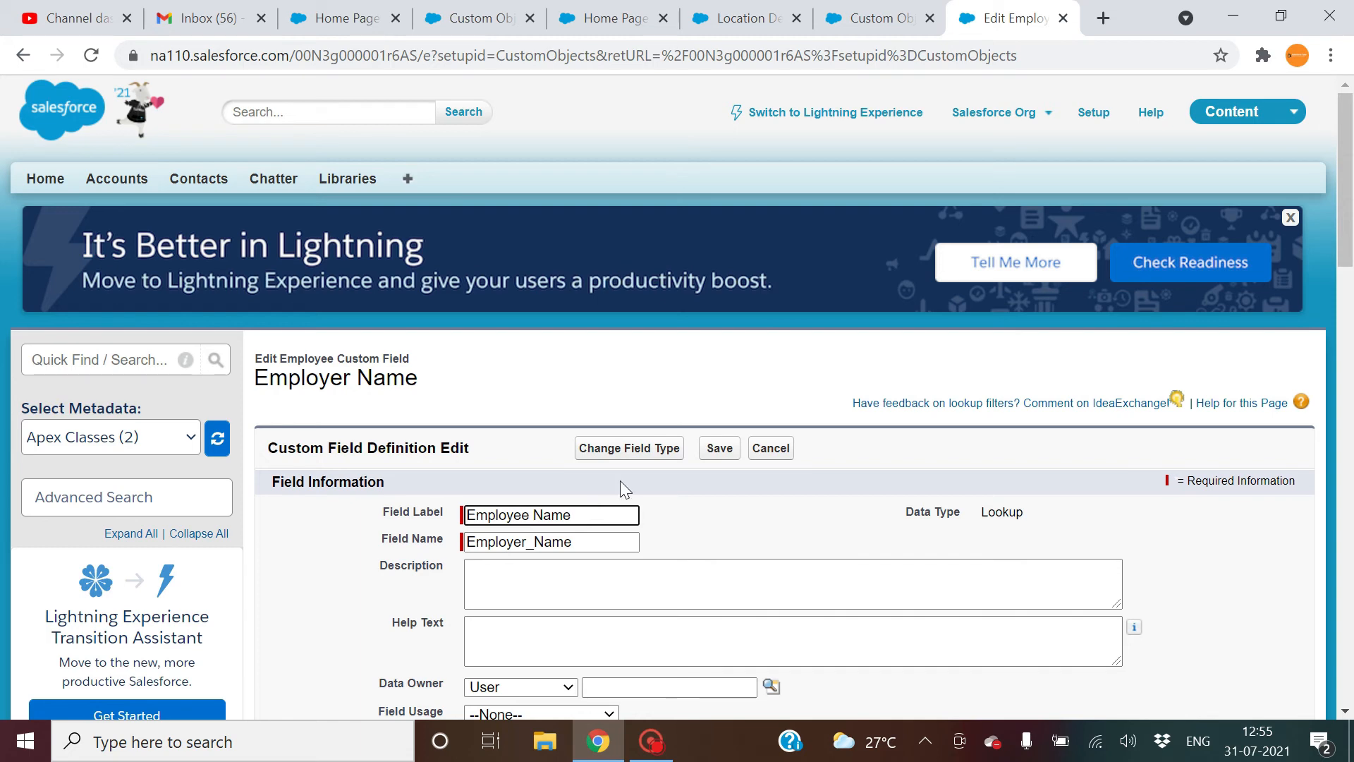
click(719, 448)
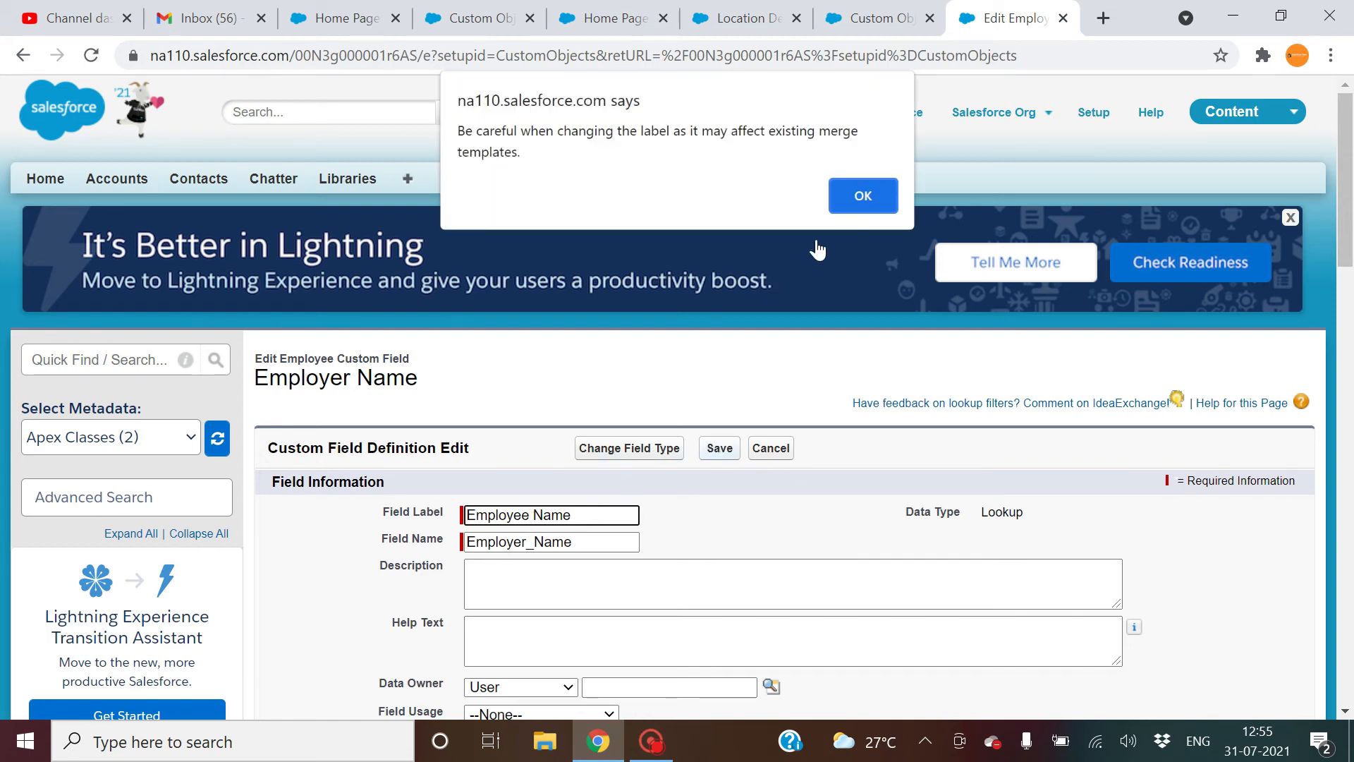
click(857, 198)
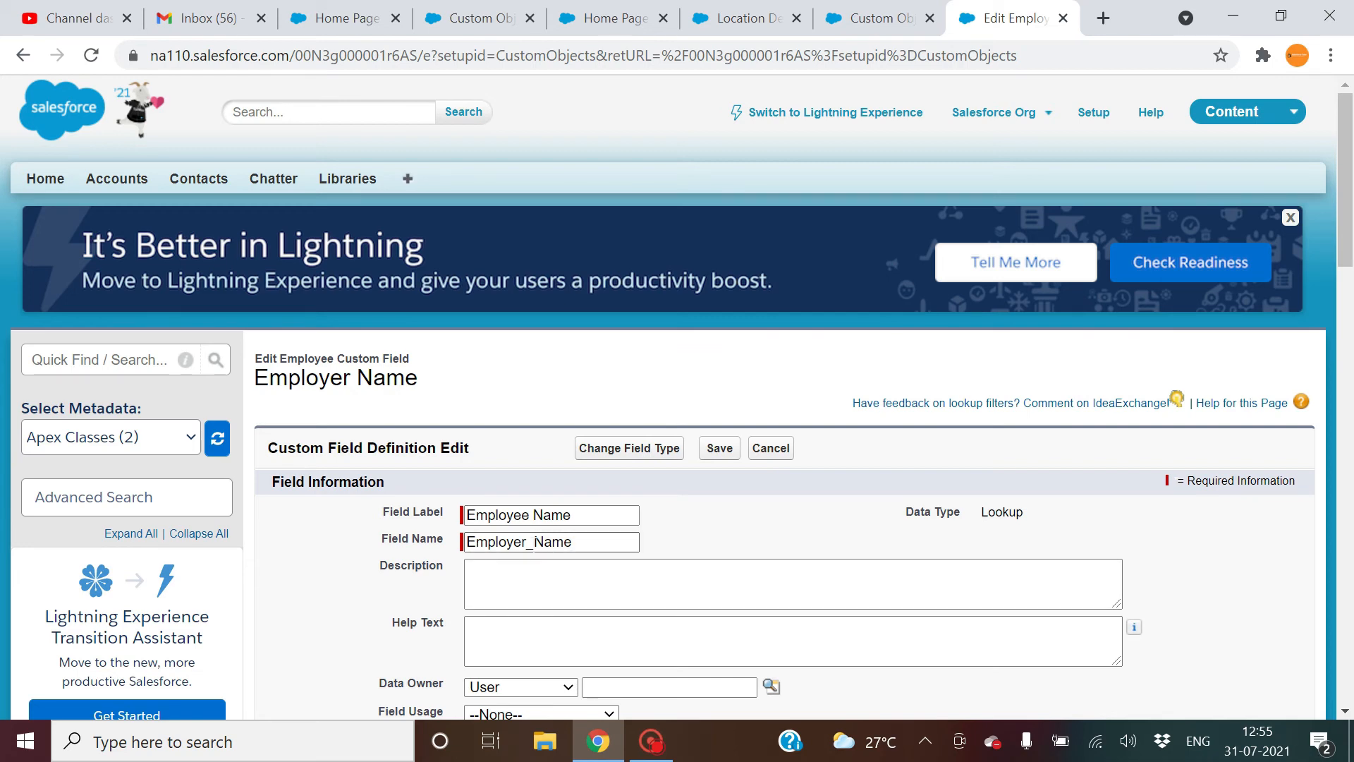
click(719, 448)
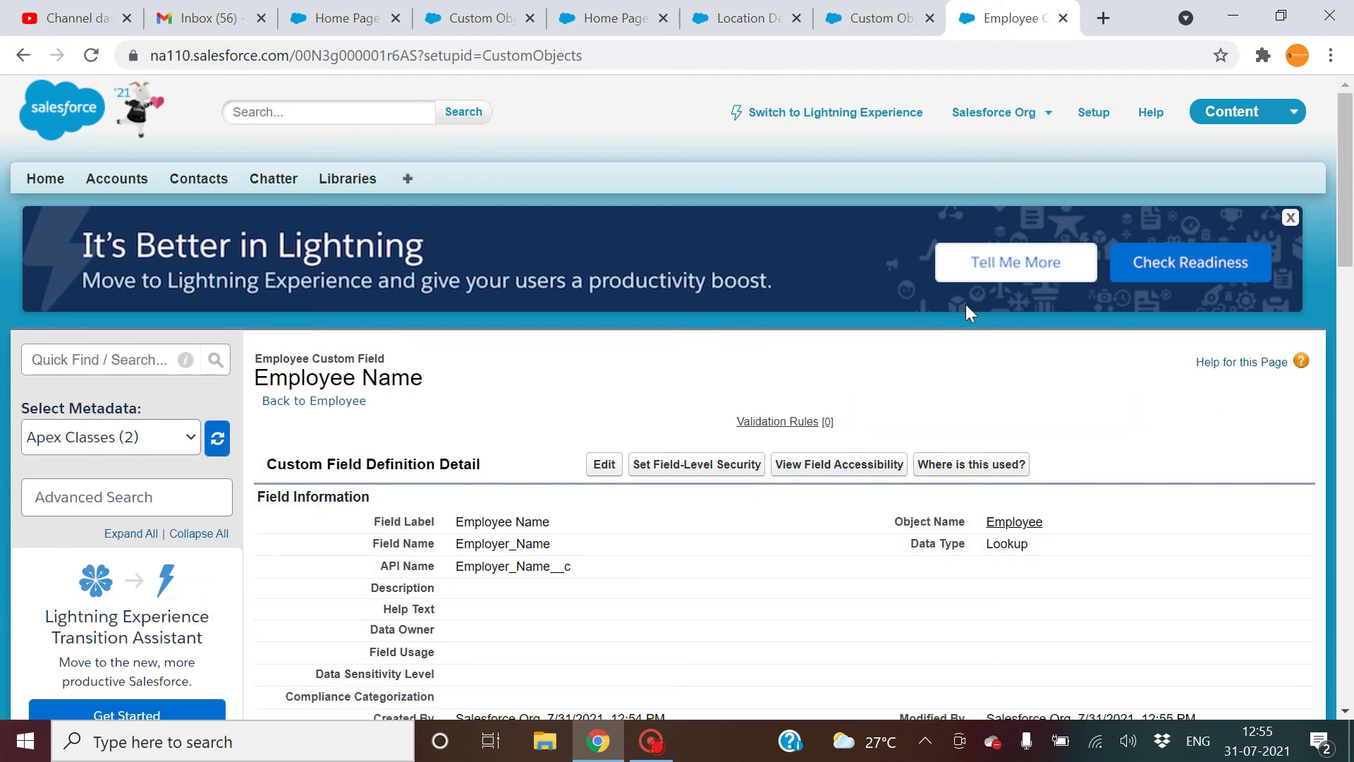
- Find Employees in the list of all tabs with "empl", open it and start a new employee record
click(409, 180)
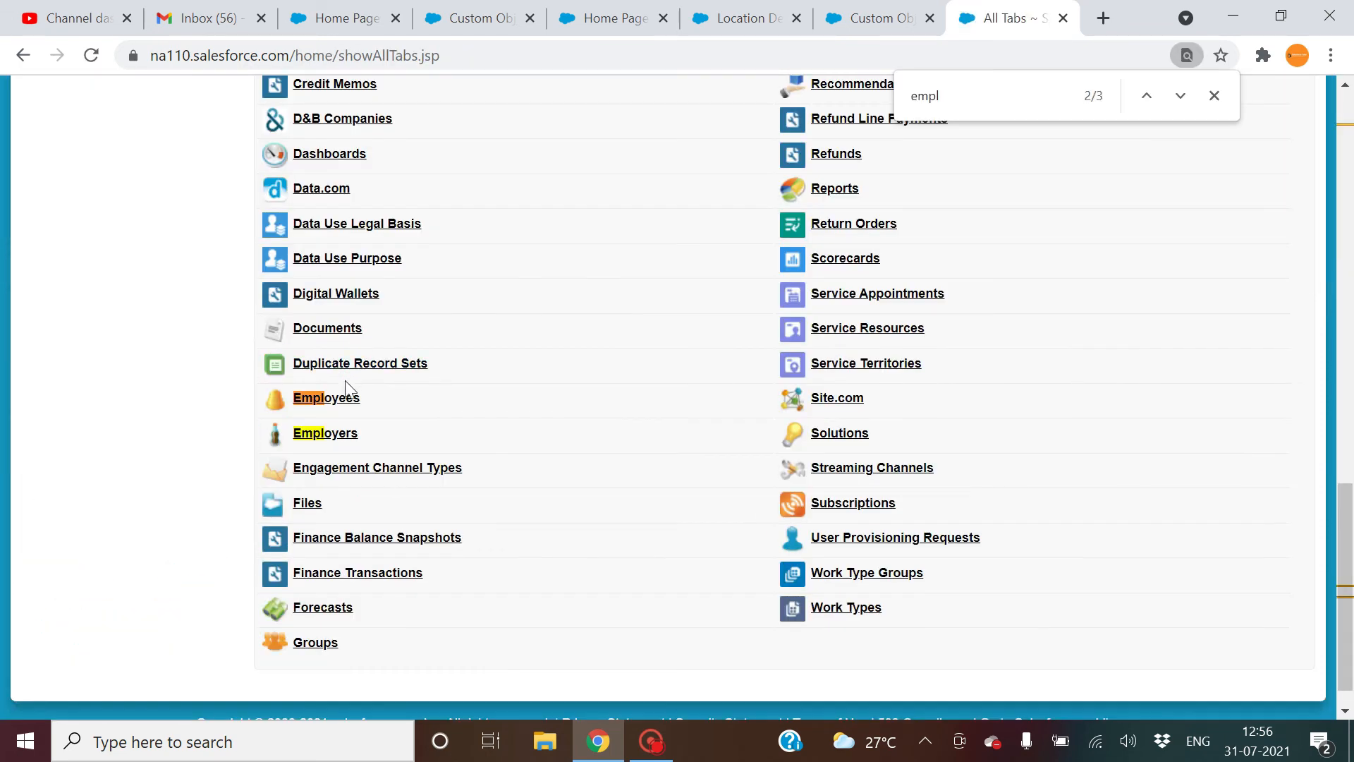
click(332, 399)
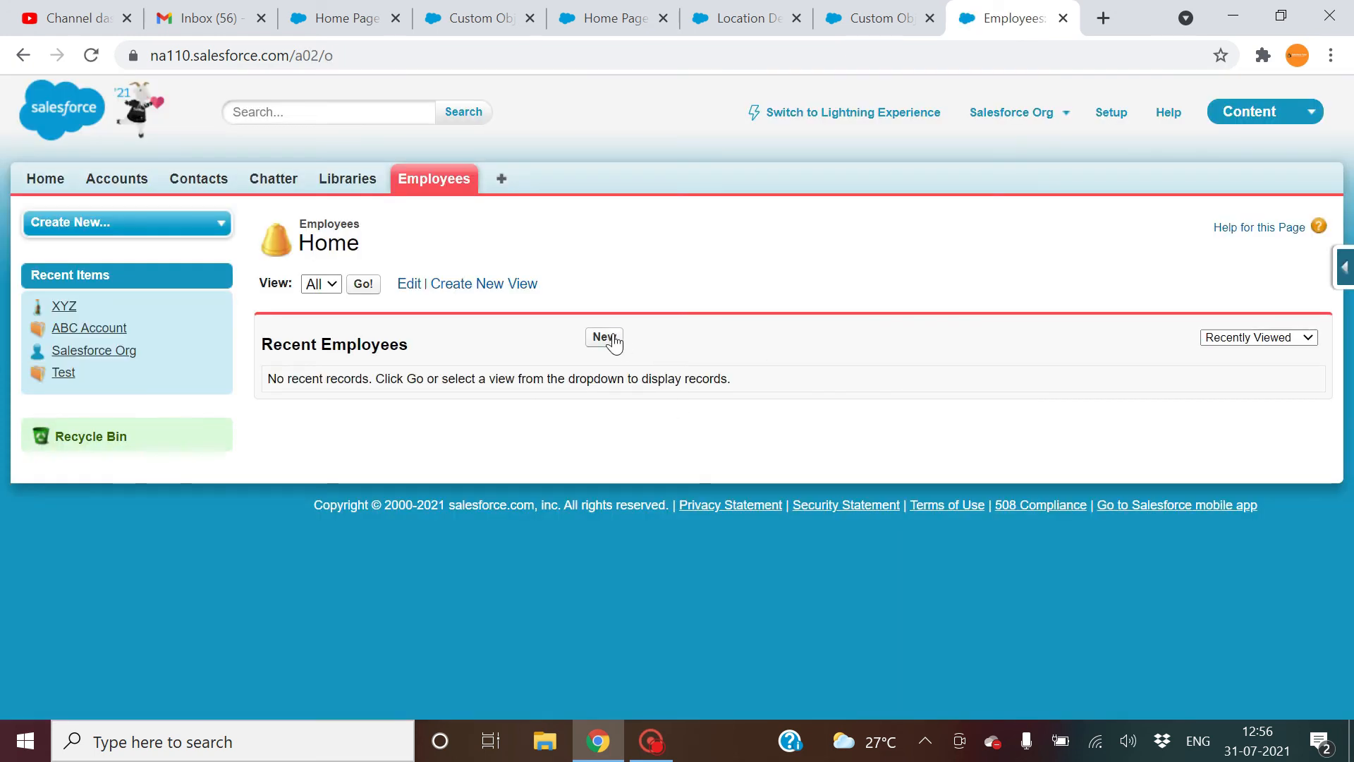
click(604, 337)
- Enter the employee's first name, look up XYZ as the related employer, and save the record
key(Down)
text(ABC)
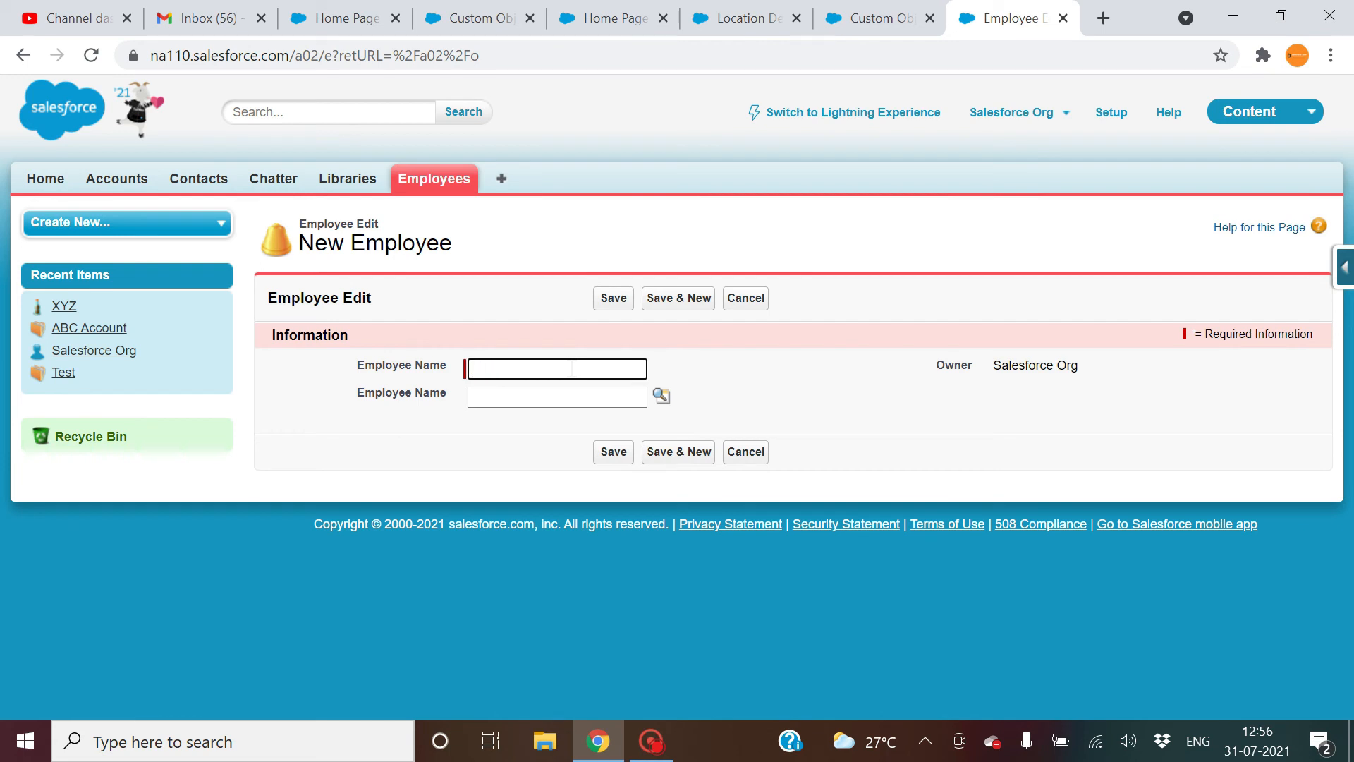
key(Tab)
click(661, 395)
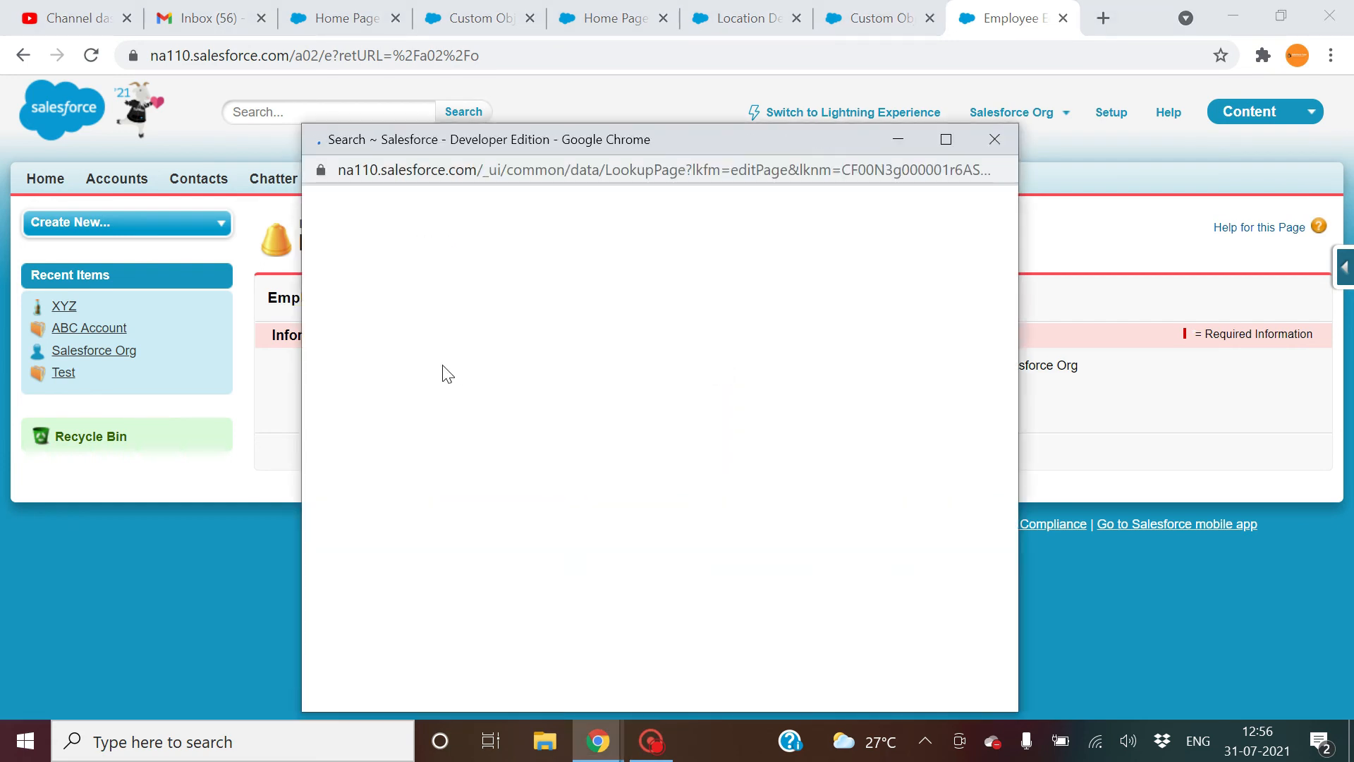
click(336, 397)
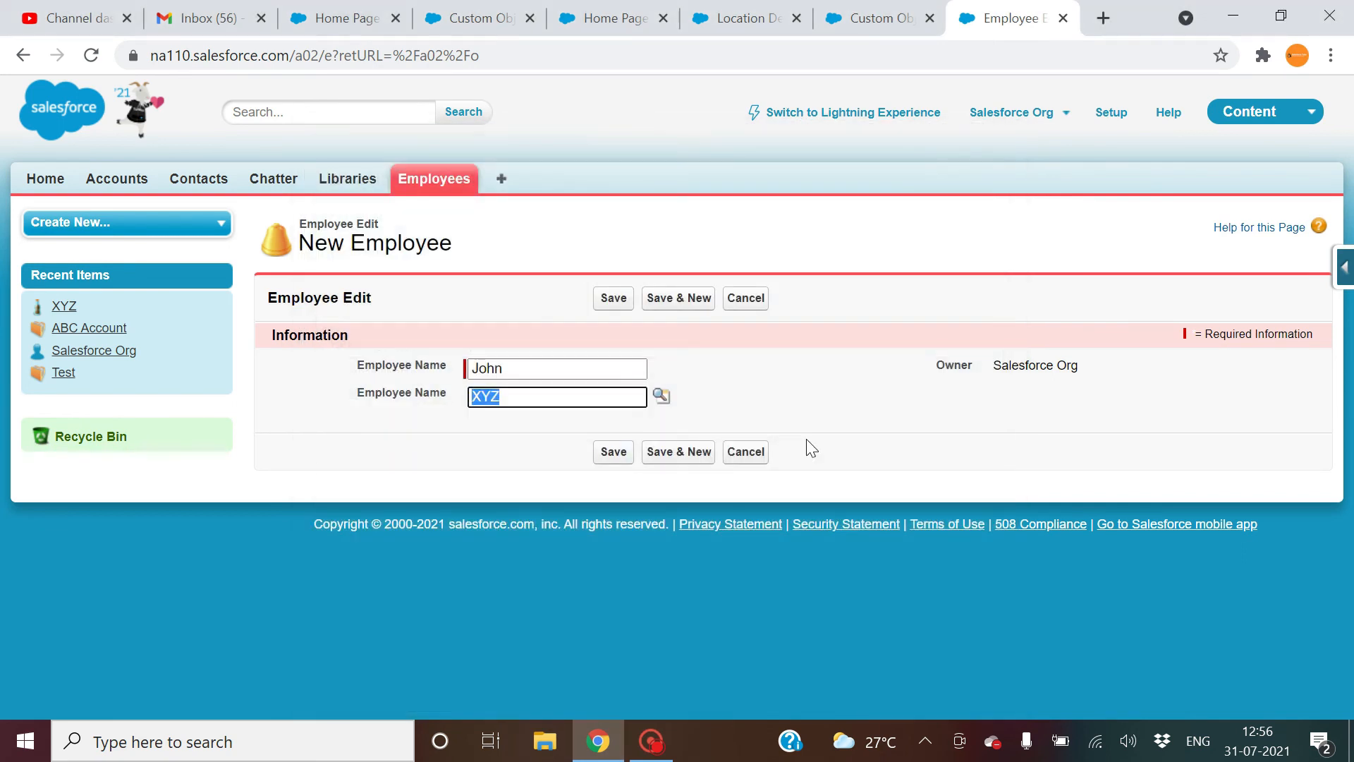
double_click(487, 368)
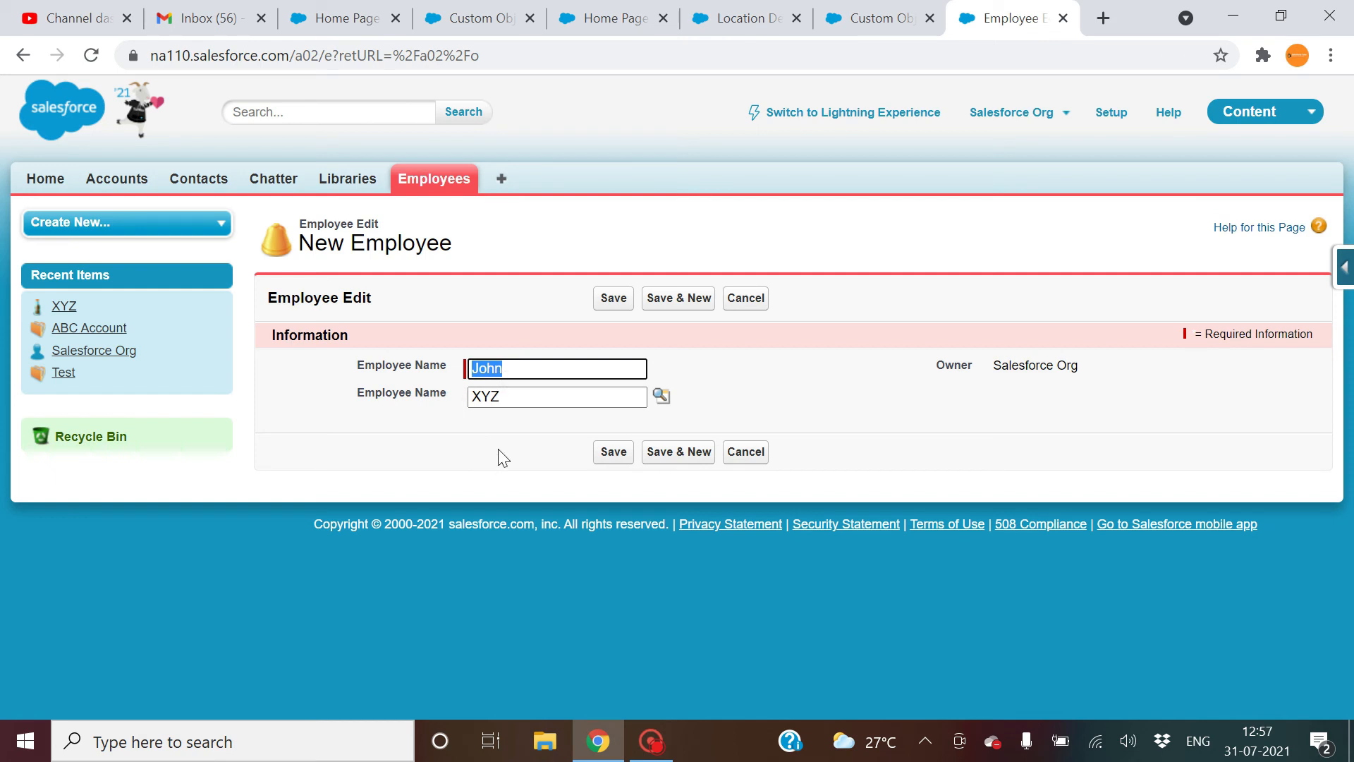
click(611, 452)
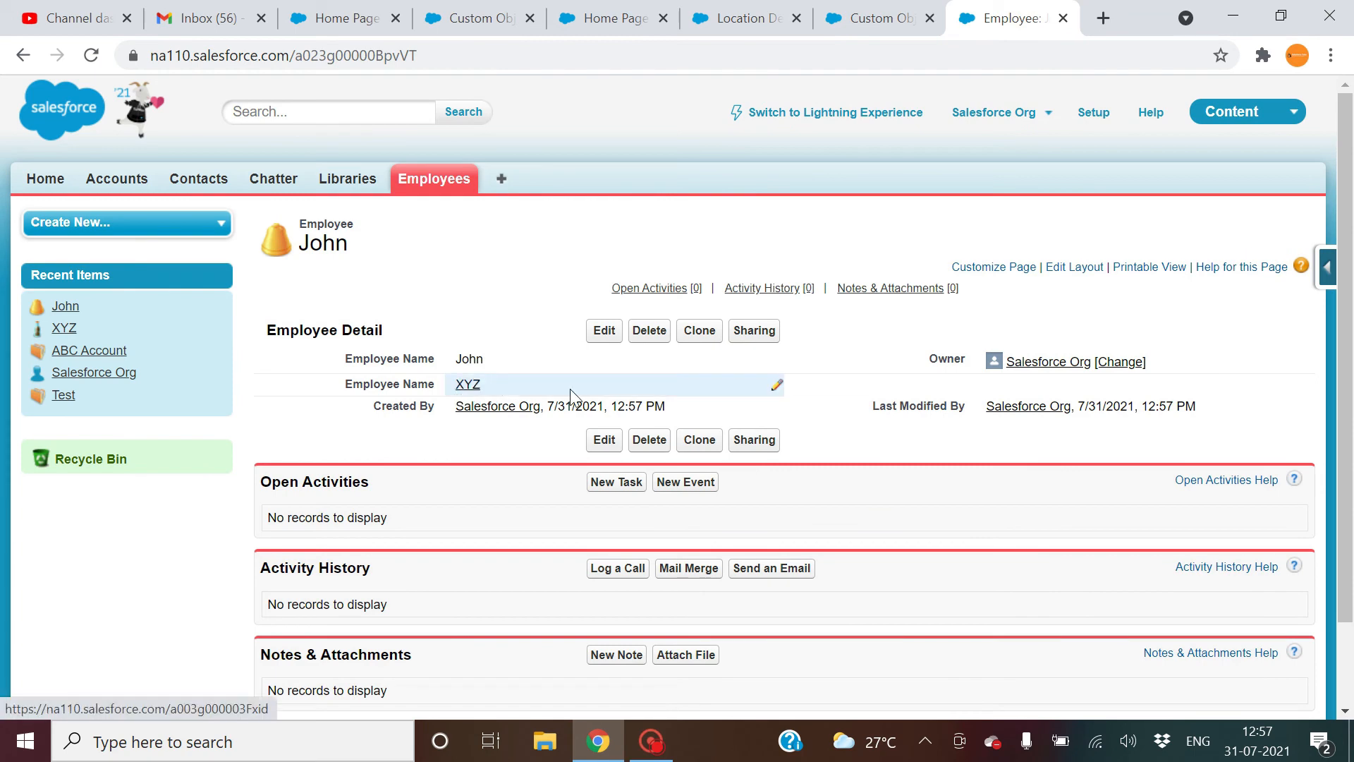
- Create a second employee record with the employee's name and XYZ as its related employer, and save it
click(423, 185)
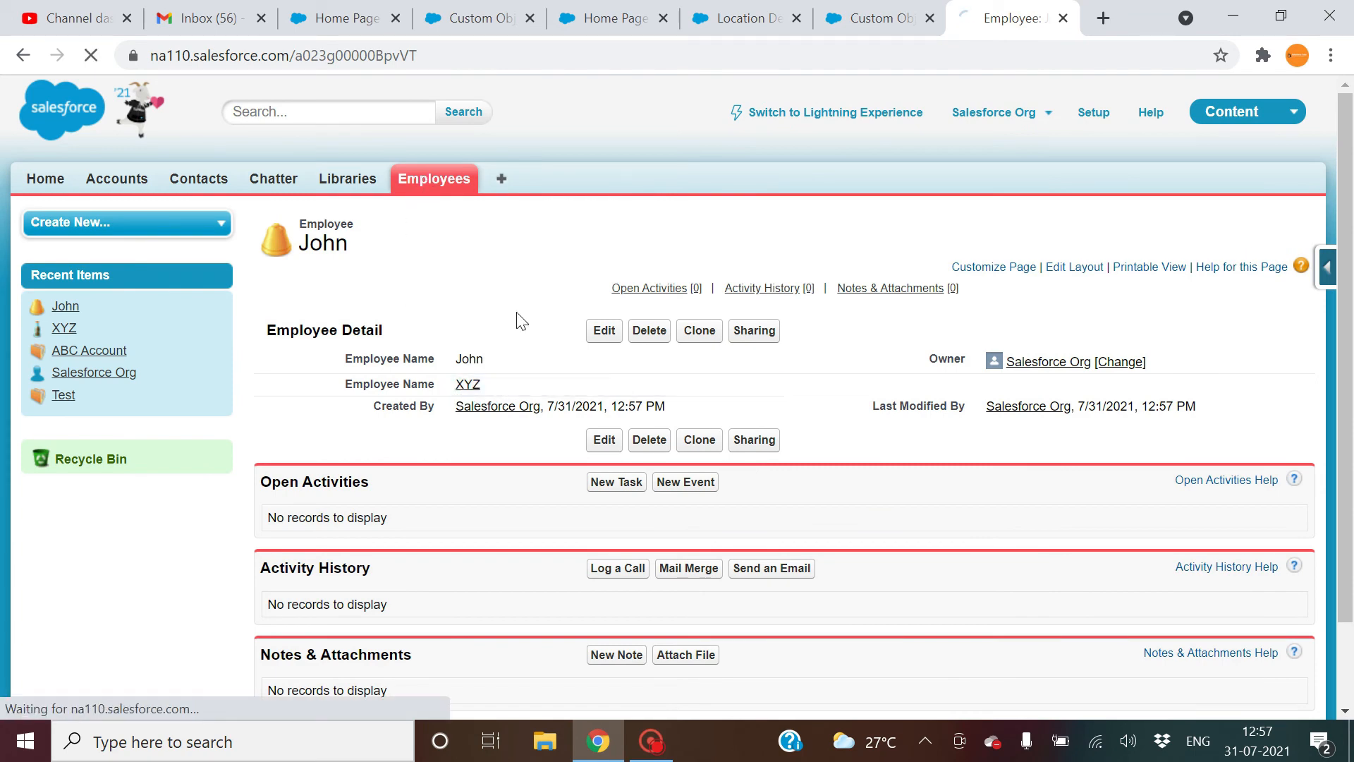
click(600, 343)
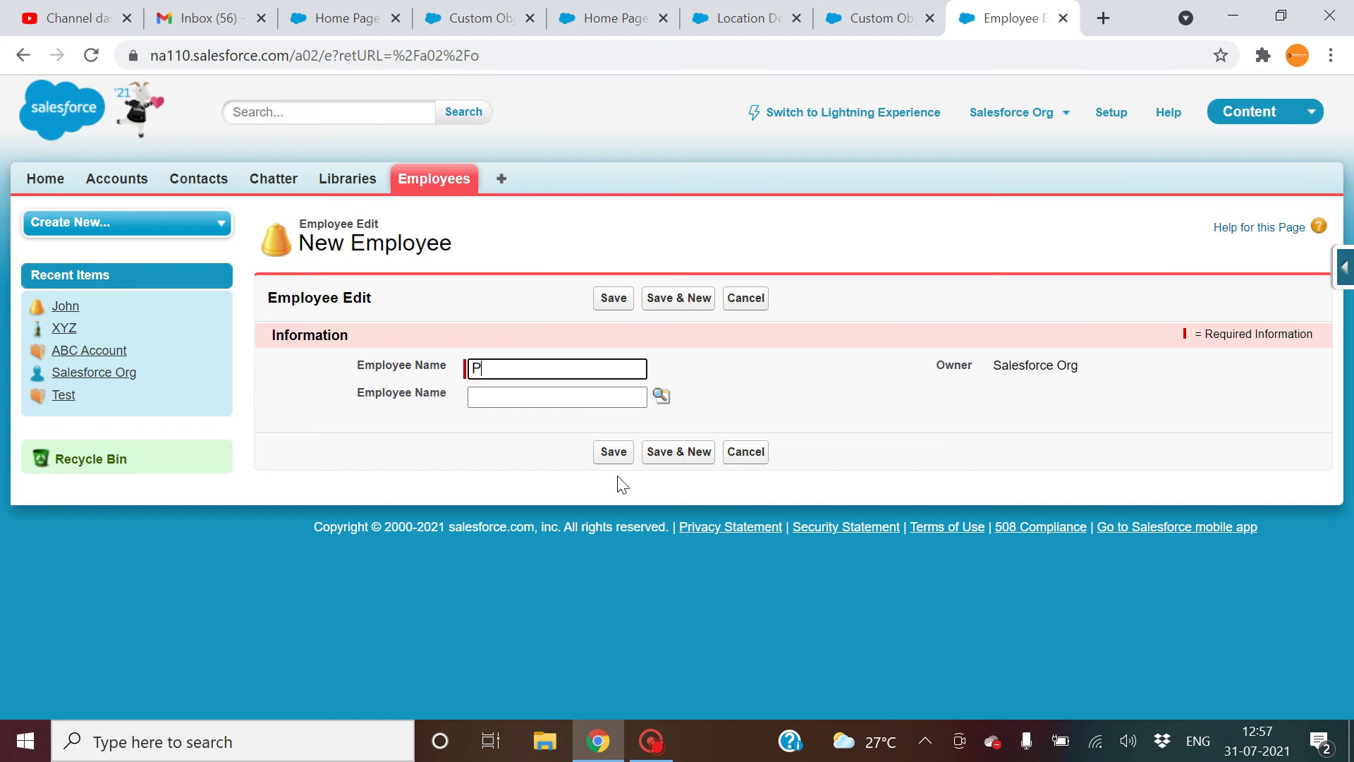
click(662, 396)
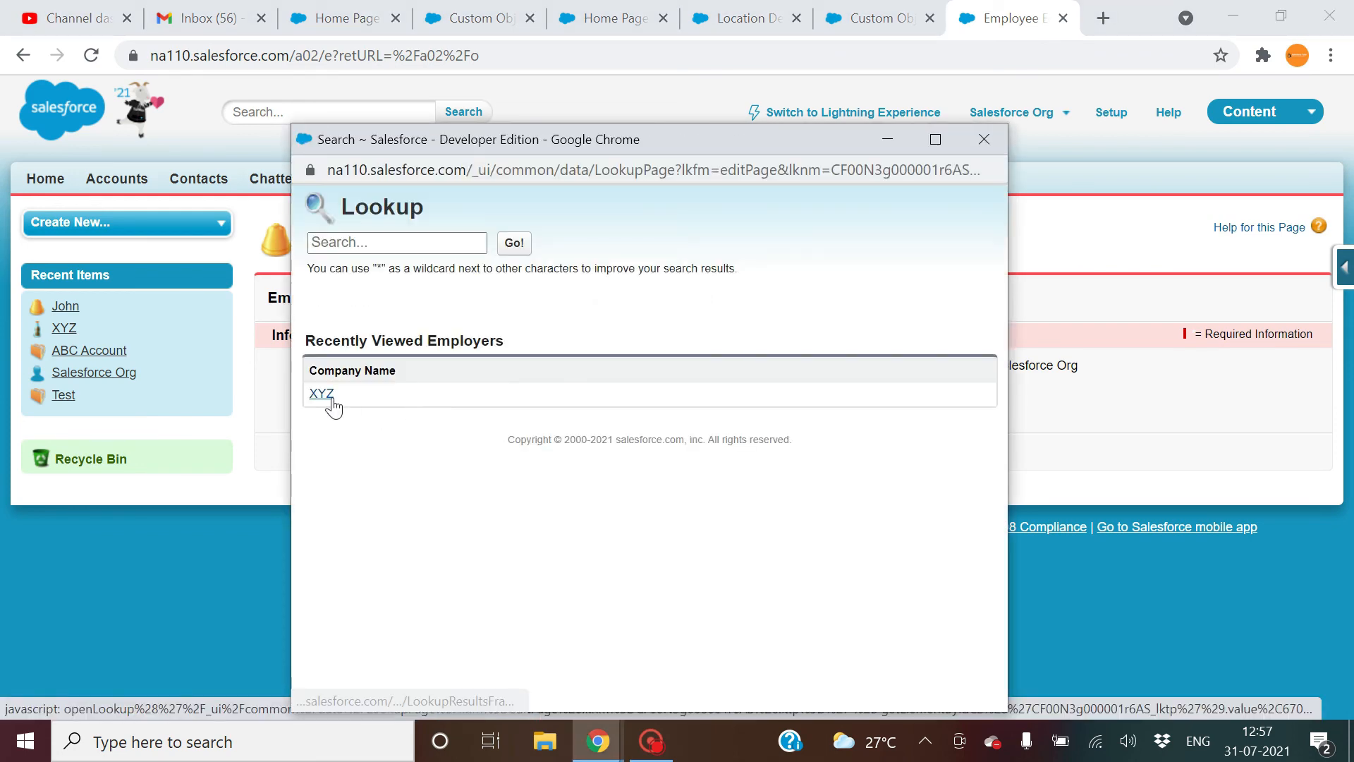
click(328, 396)
click(617, 452)
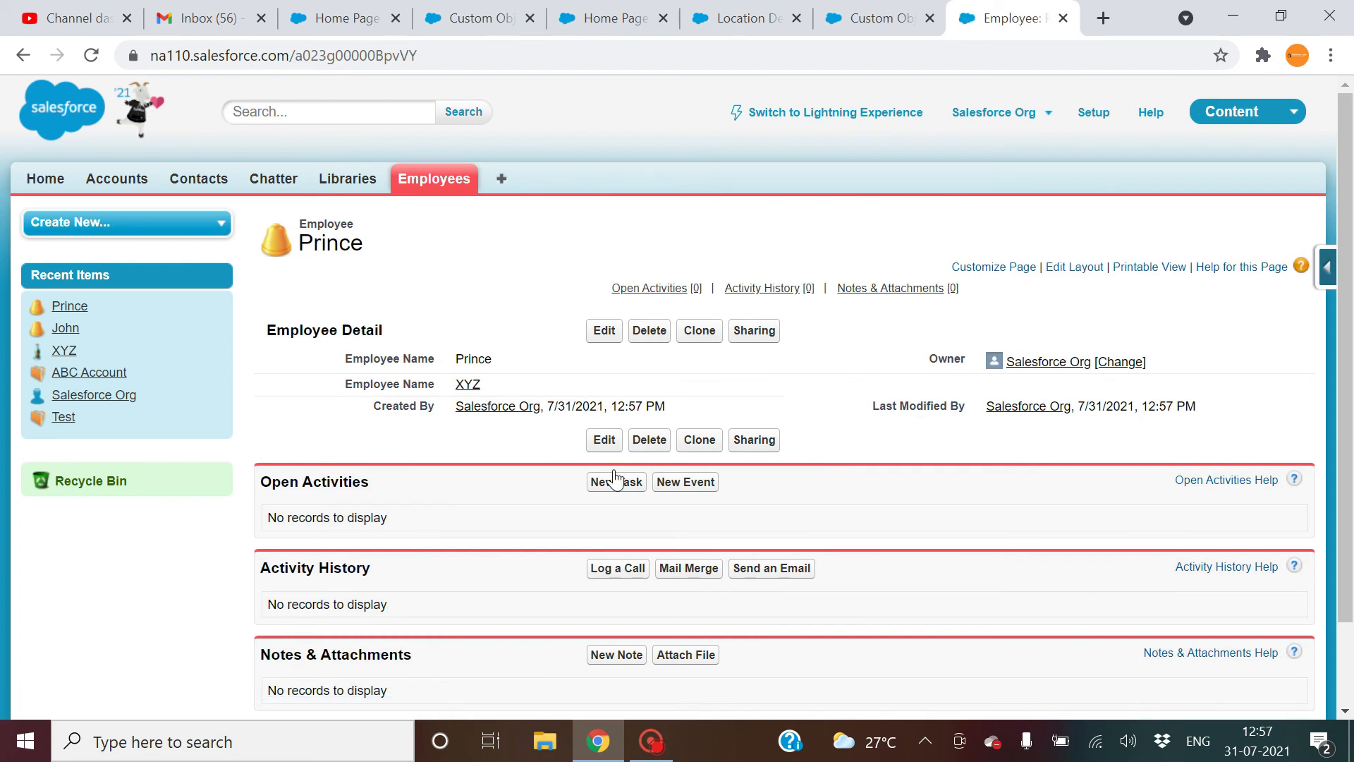
- Return to the Employees home page and open the XYZ employer record from the recent items
click(445, 186)
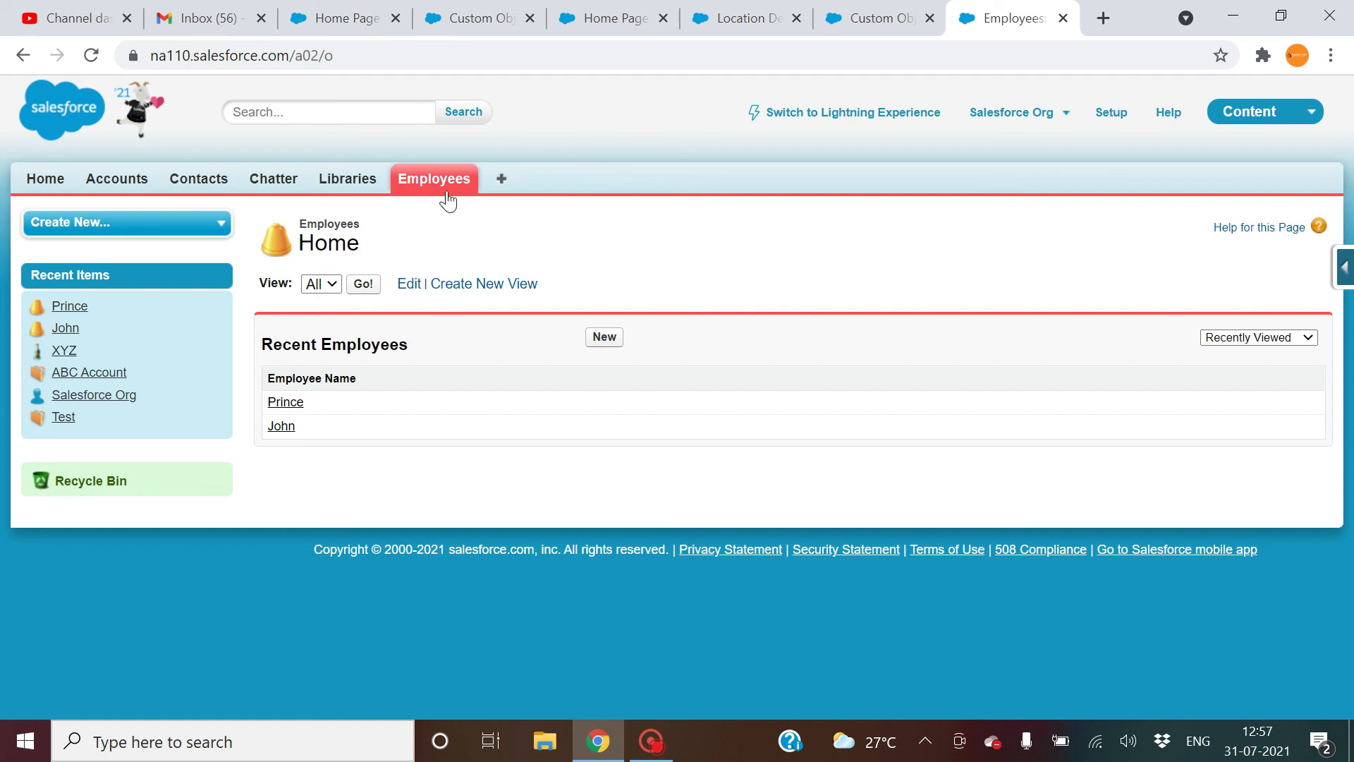
click(65, 351)
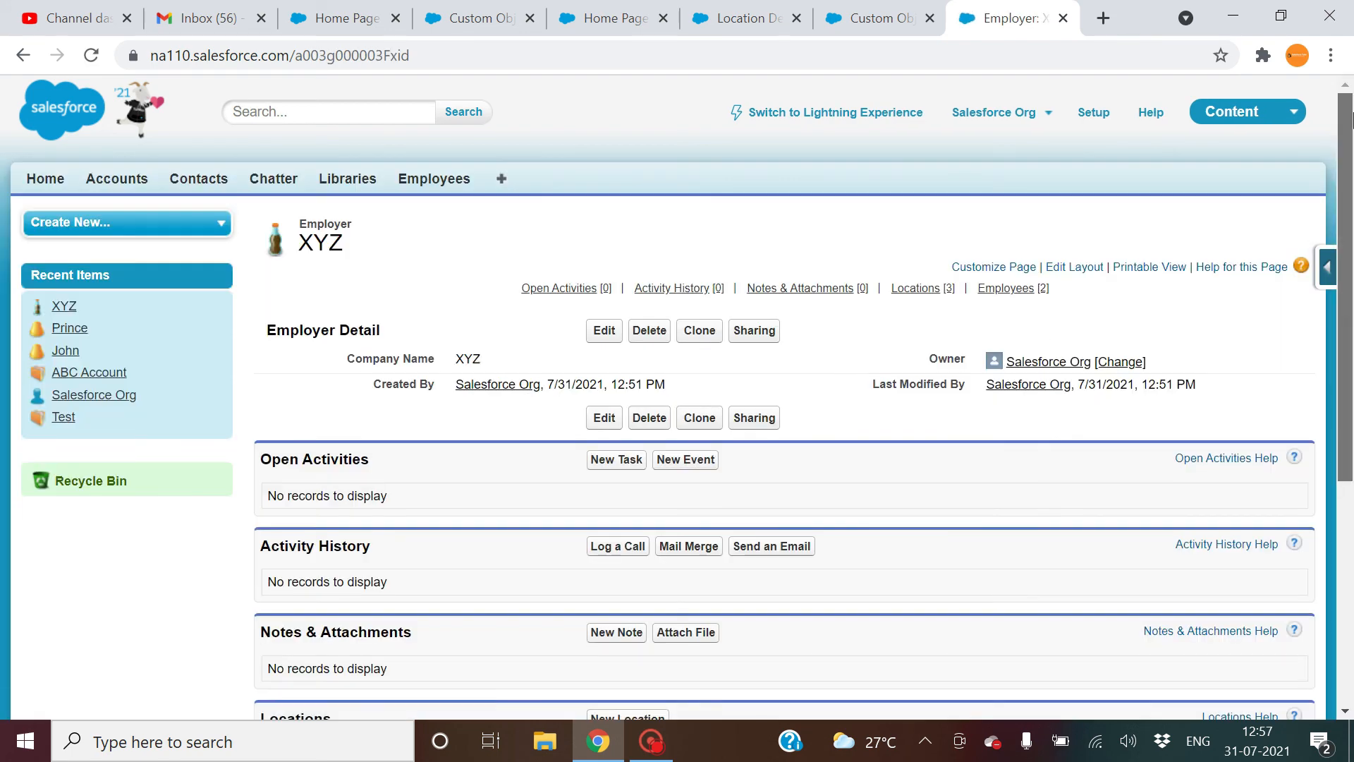
scroll(1351, 317, down, 3)
scroll(1351, 316, up, 3)
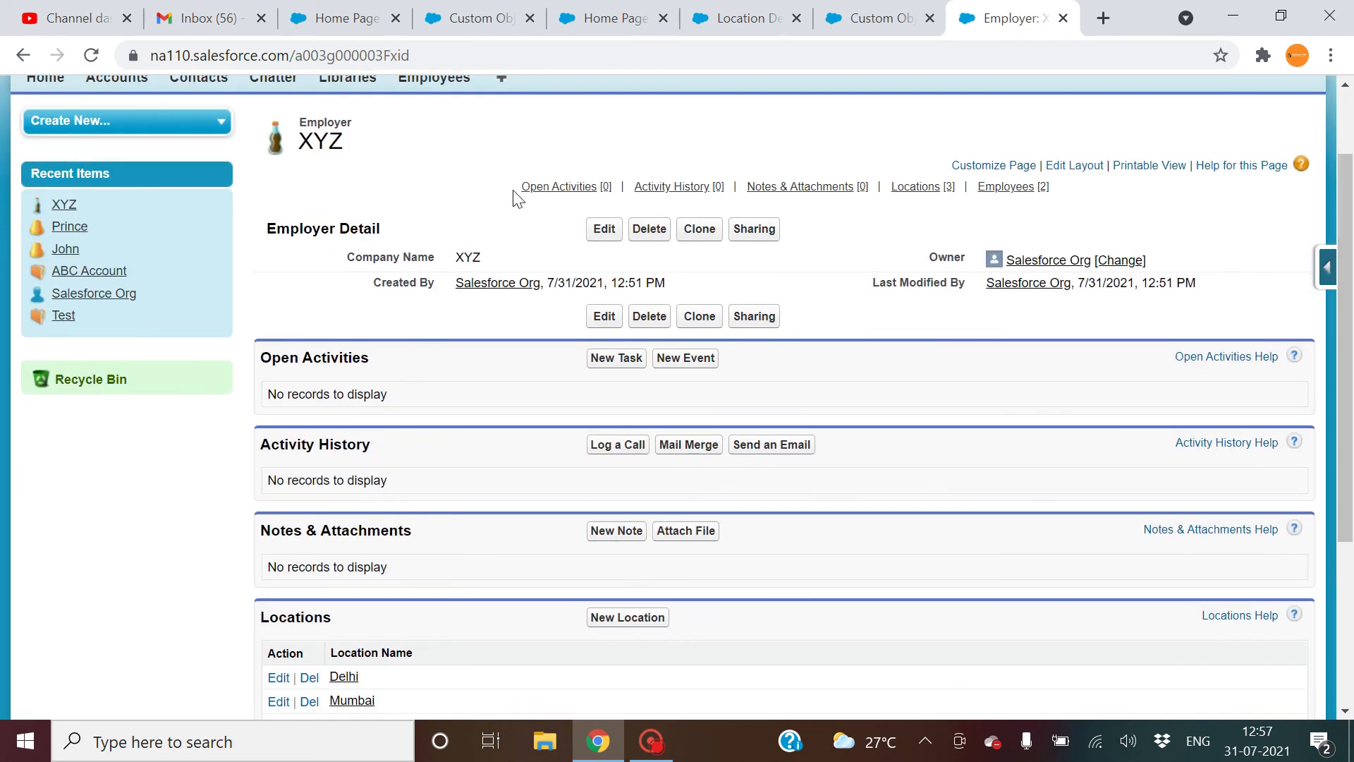
- Examine the XYZ employer record's details and its related Locations and Employees lists to review the linked child records
drag(301, 122, 340, 122)
click(332, 148)
drag(346, 122, 296, 128)
scroll(1351, 326, down, 2)
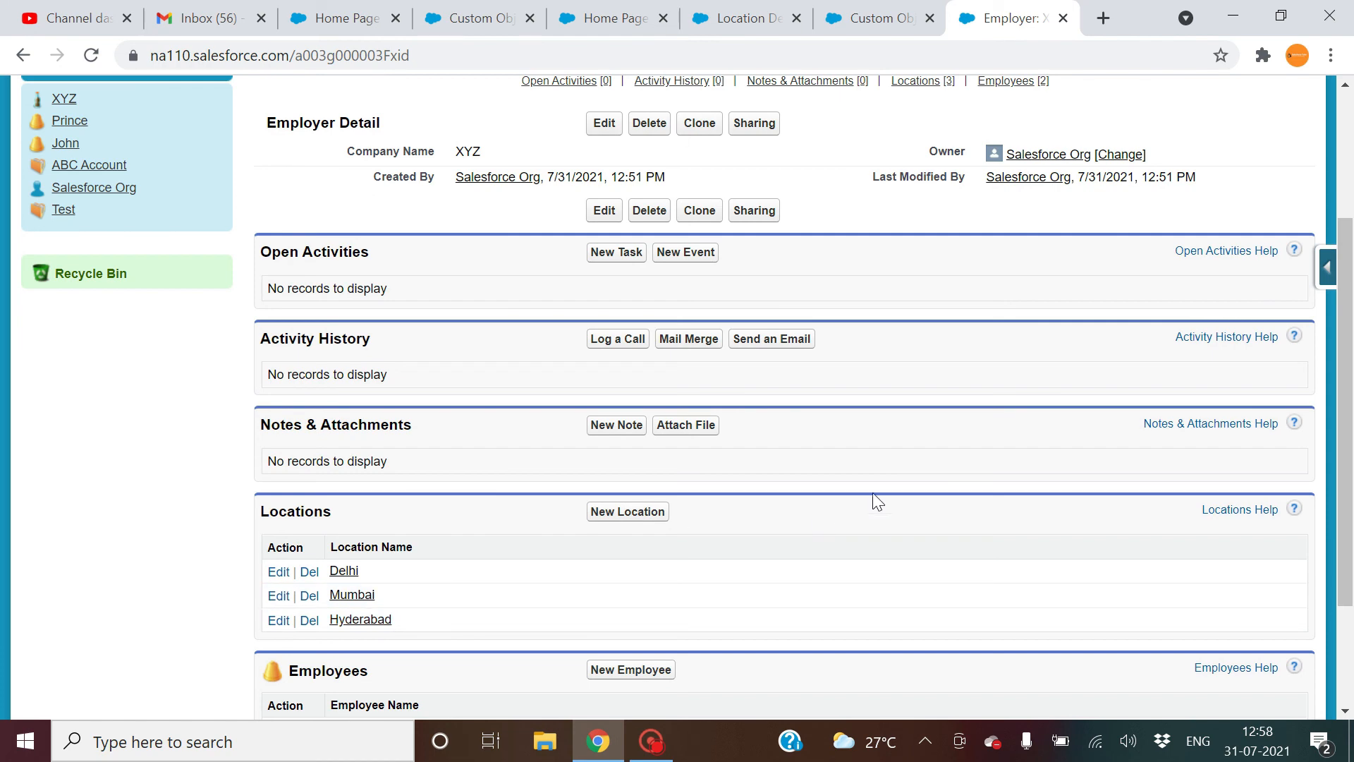
scroll(987, 480, down, 3)
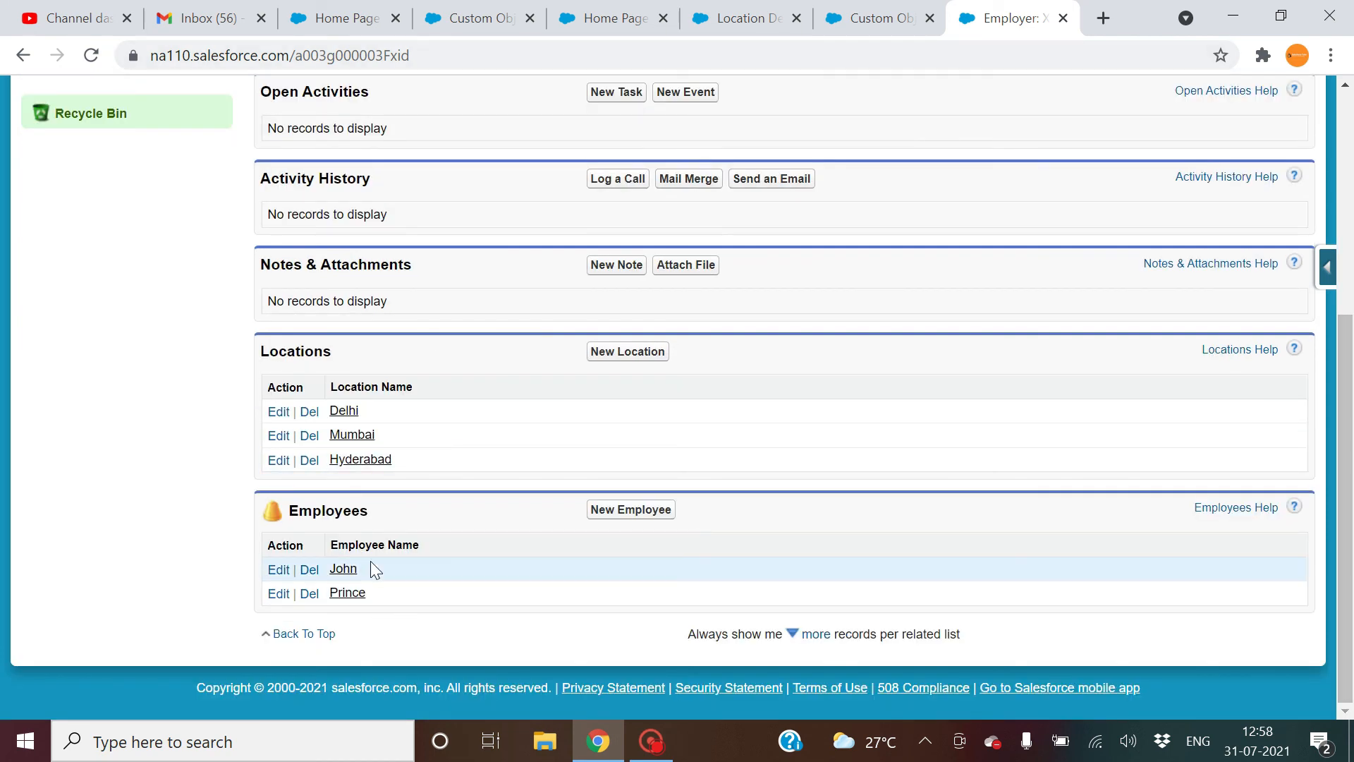
drag(373, 569, 327, 566)
drag(393, 598, 332, 596)
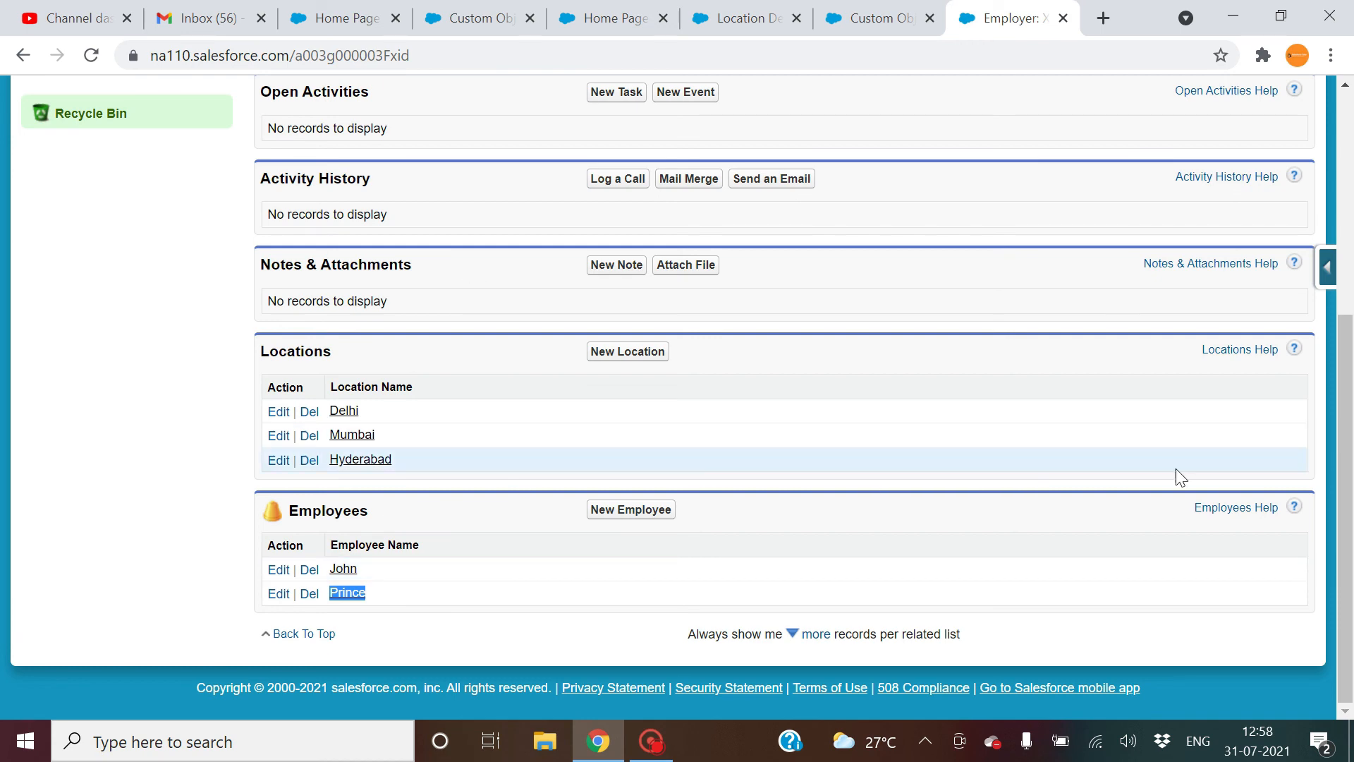
mouse_move(1353, 460)
mouse_down()
mouse_move(1346, 279)
mouse_move(1352, 450)
mouse_up()
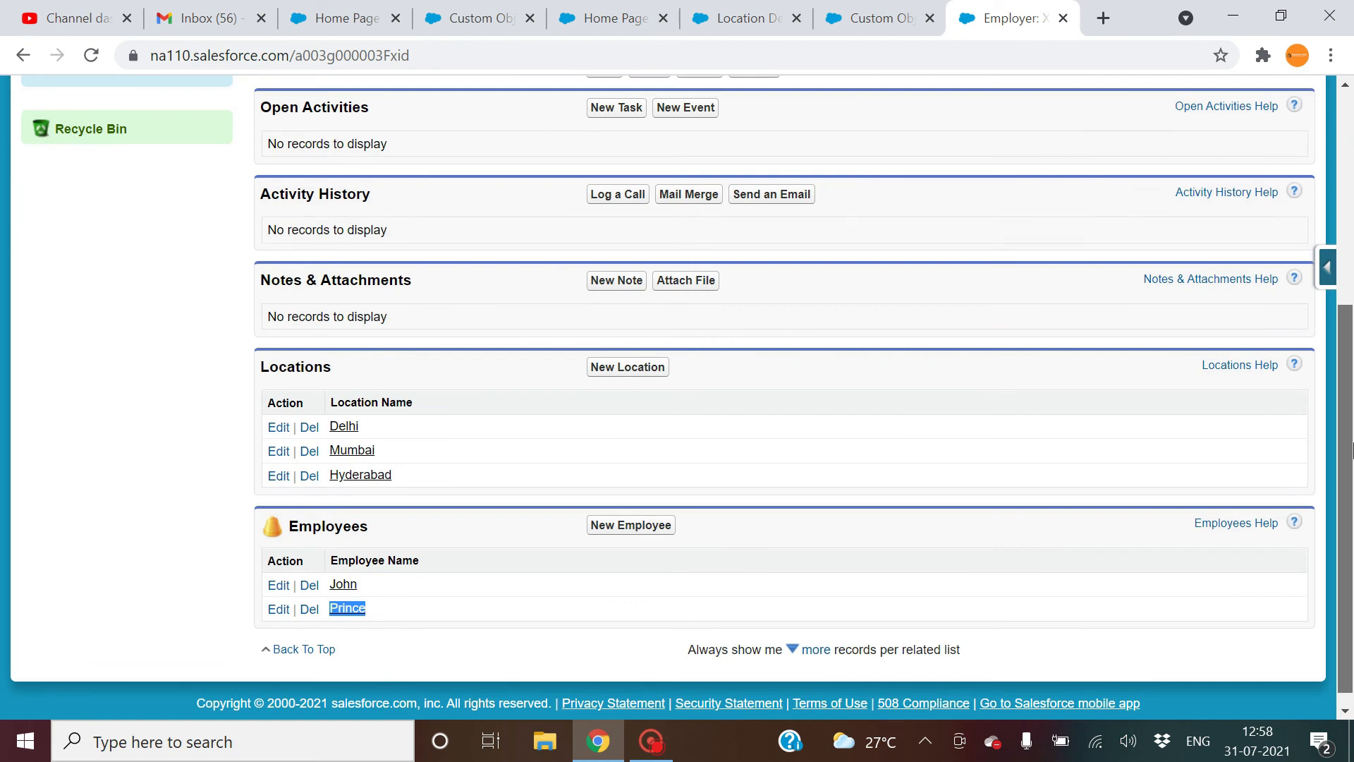
drag(1352, 450, 1352, 346)
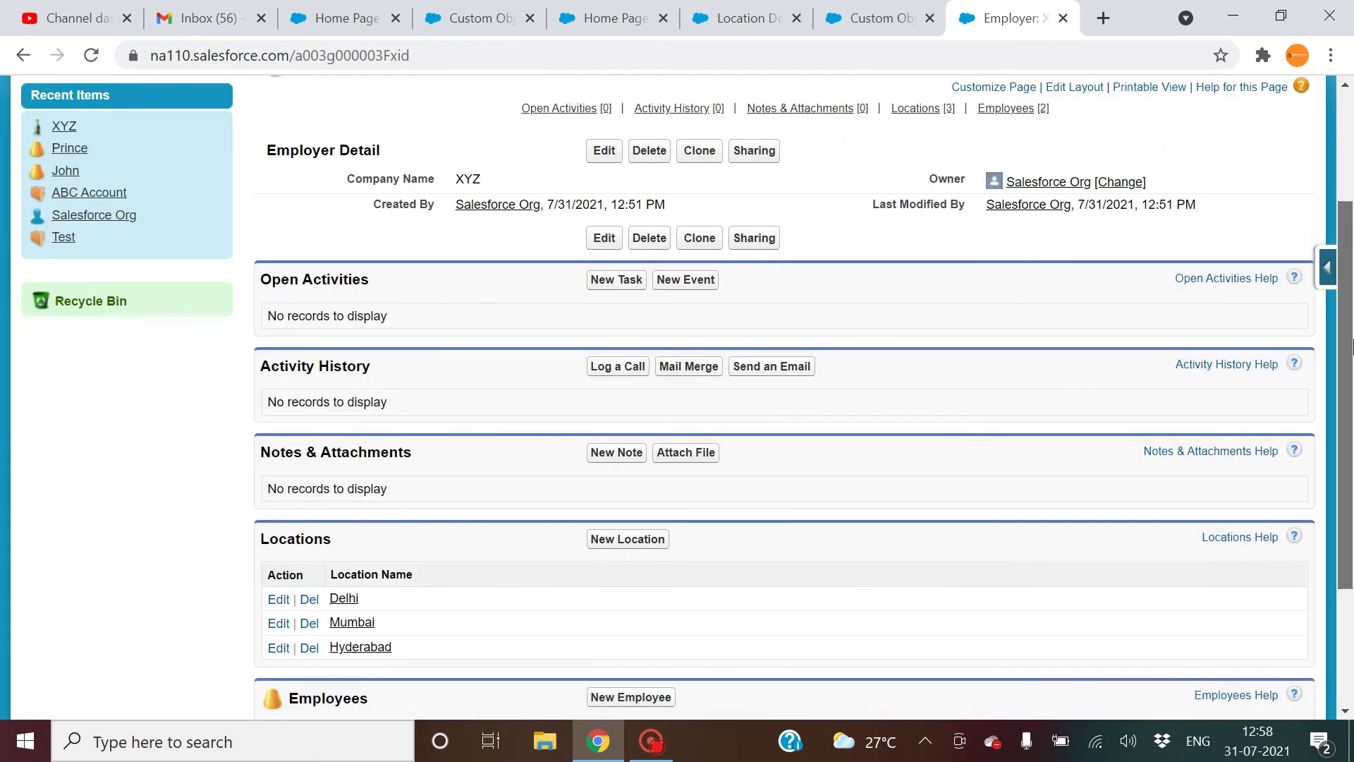
drag(1353, 346, 1338, 243)
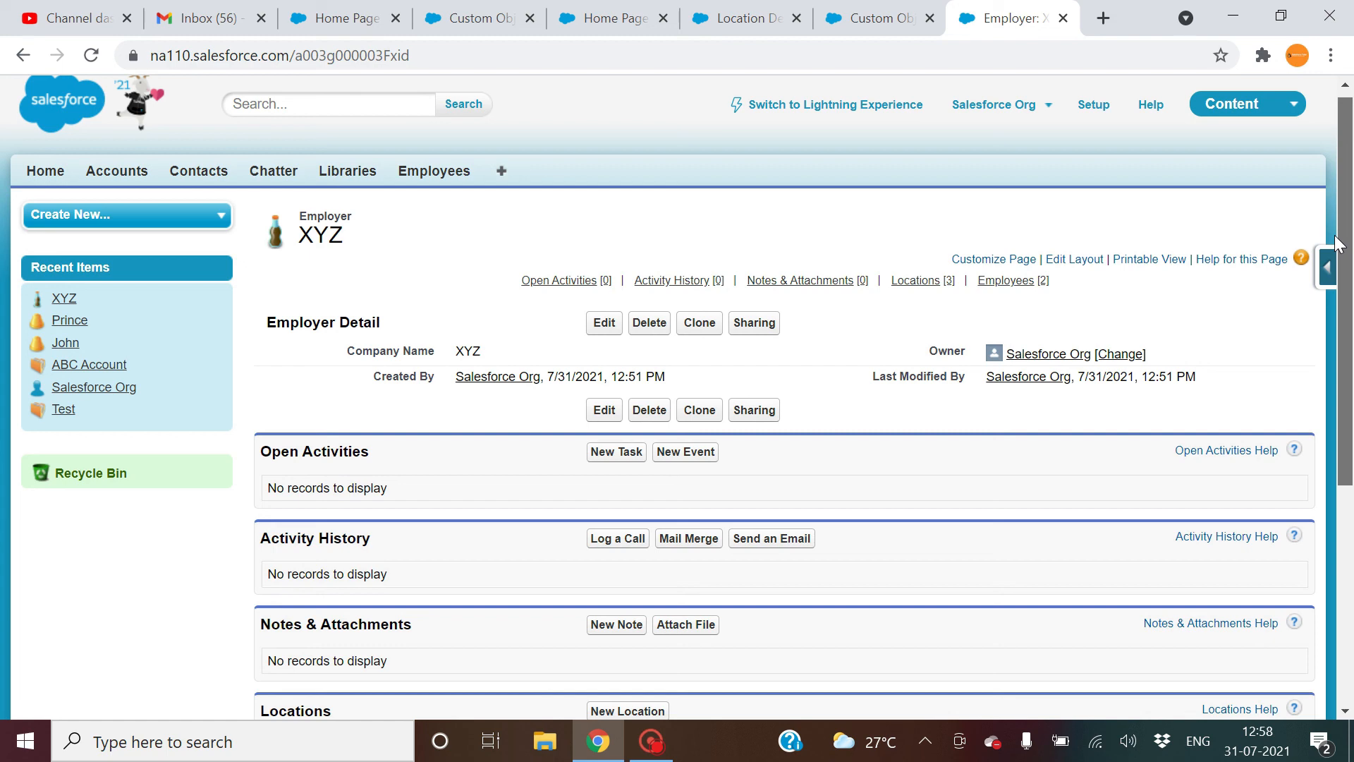
drag(1338, 243, 1351, 425)
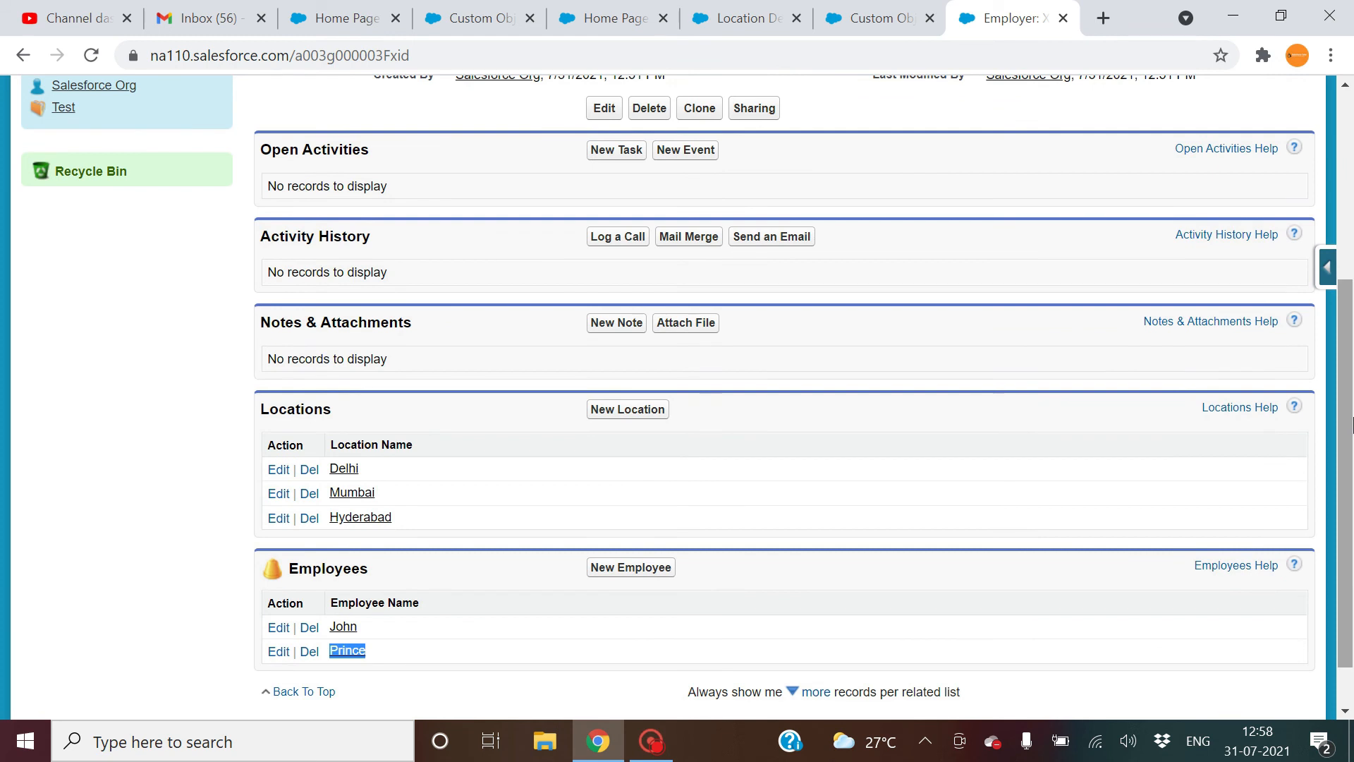